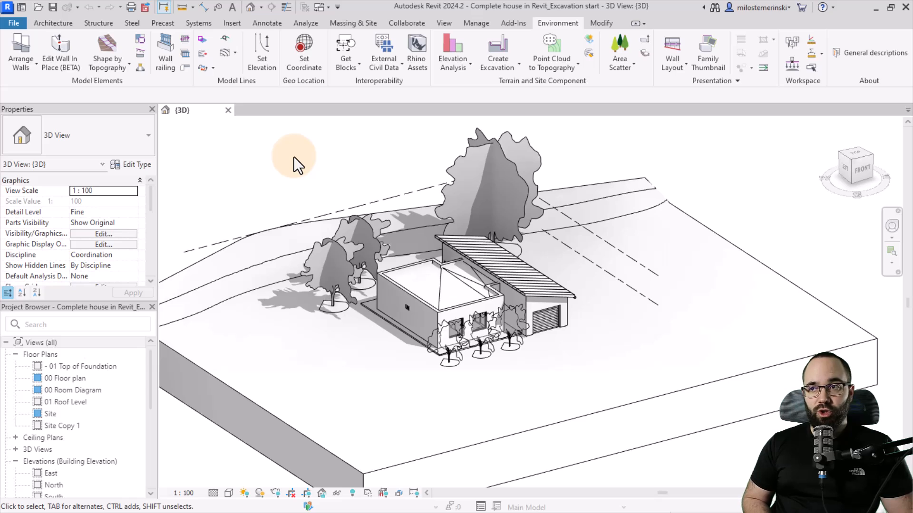
- Start Create Excavation with the Modify Existing Topography option and pick the site toposolid as the existing topography
click(500, 67)
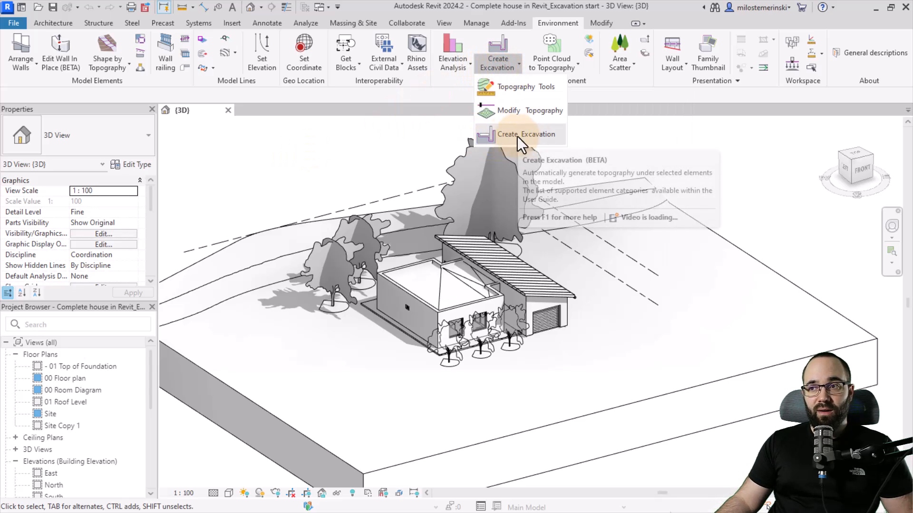
click(442, 107)
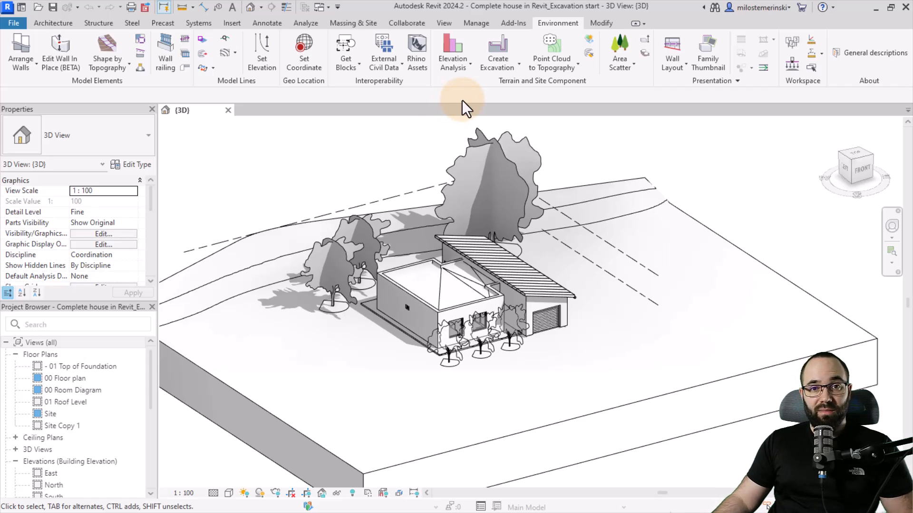
click(498, 62)
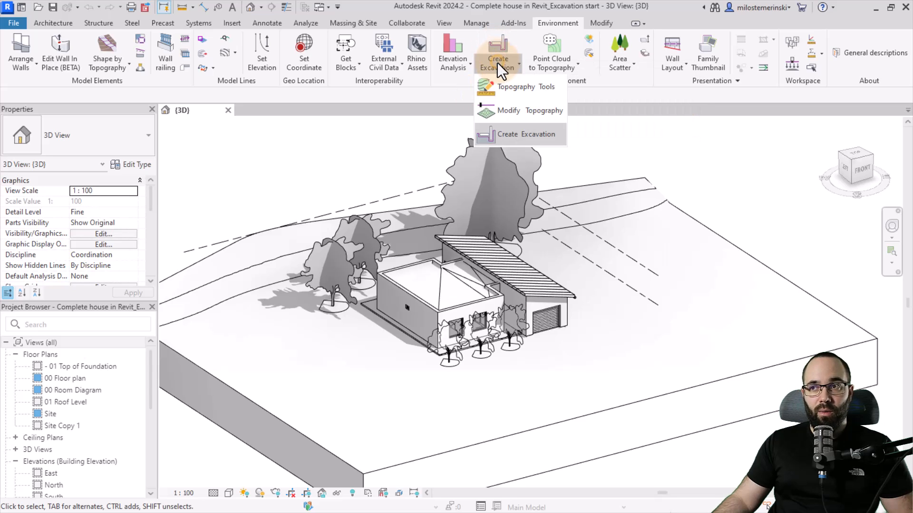
click(515, 134)
drag(101, 114, 110, 87)
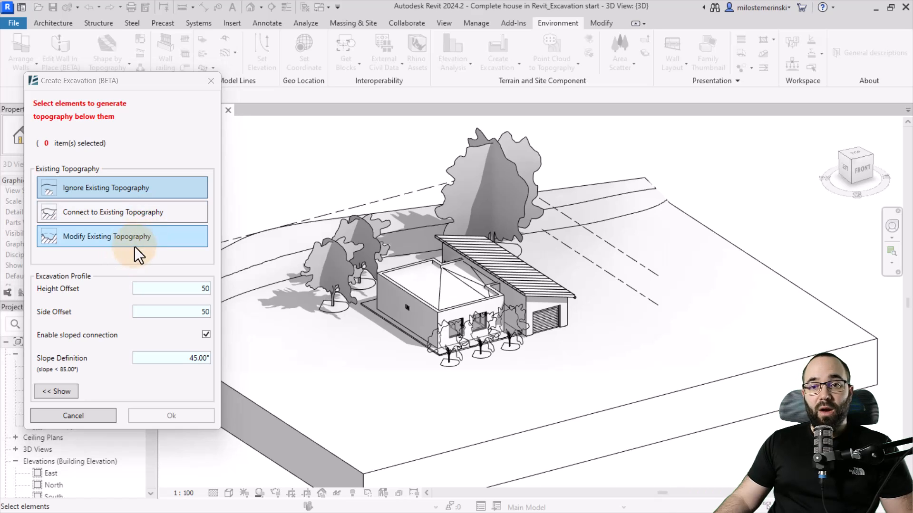
click(90, 242)
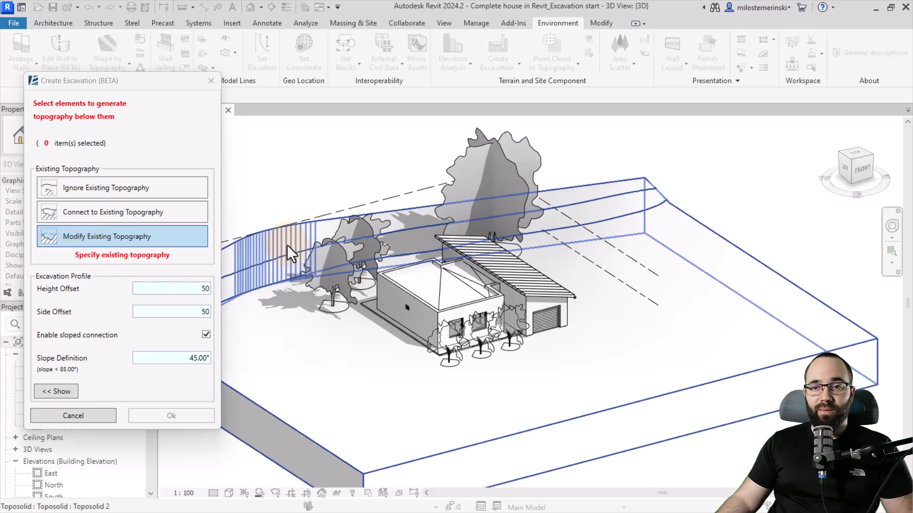
click(280, 232)
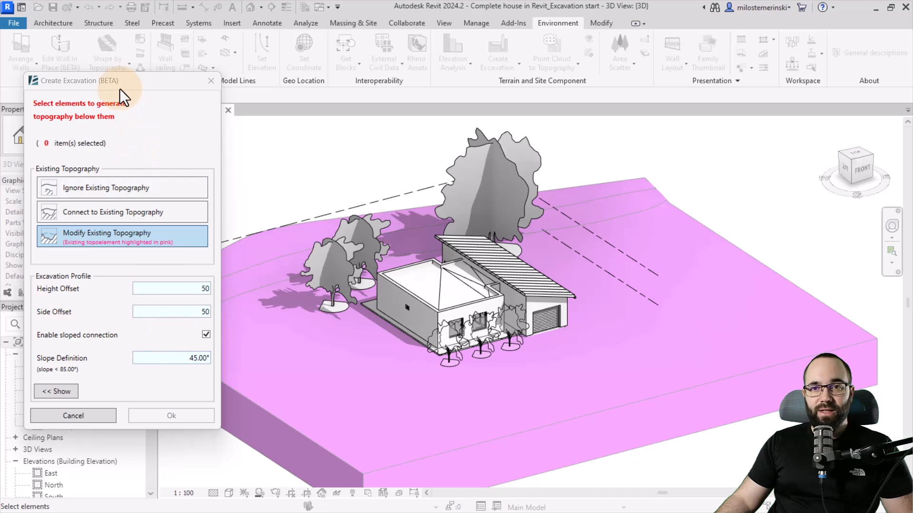
- Check the excavation profile diagram, and window-select the whole house as the elements to excavate under
click(62, 392)
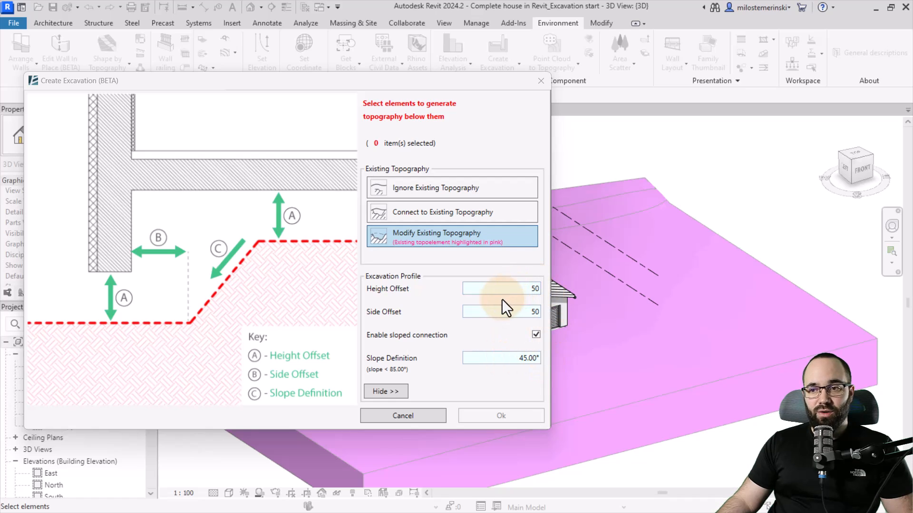
click(386, 391)
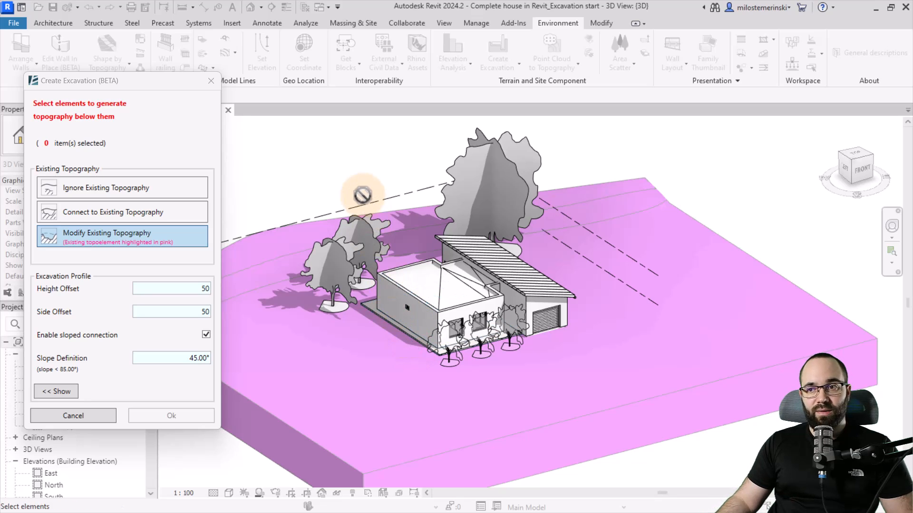
drag(359, 190, 597, 386)
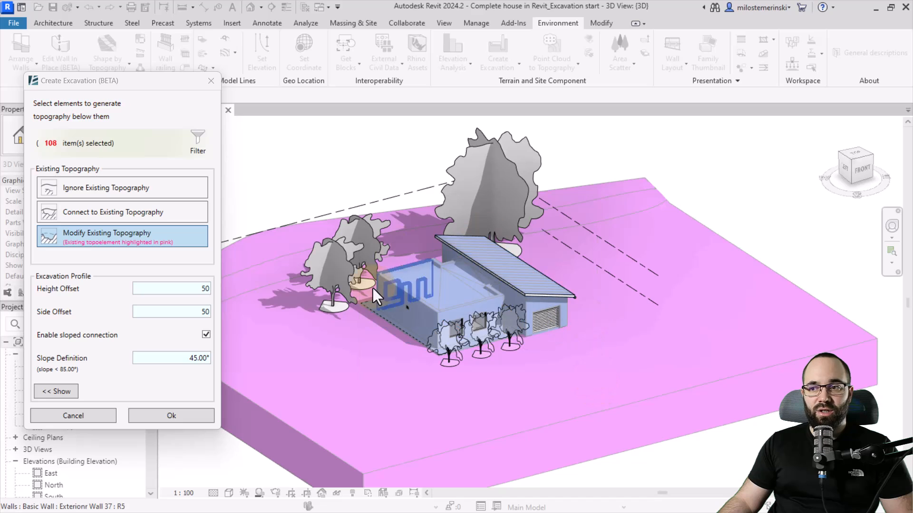
- Filter the selected elements to exclude the Roofs and Generic Models categories and the 01 Roof Level
click(196, 145)
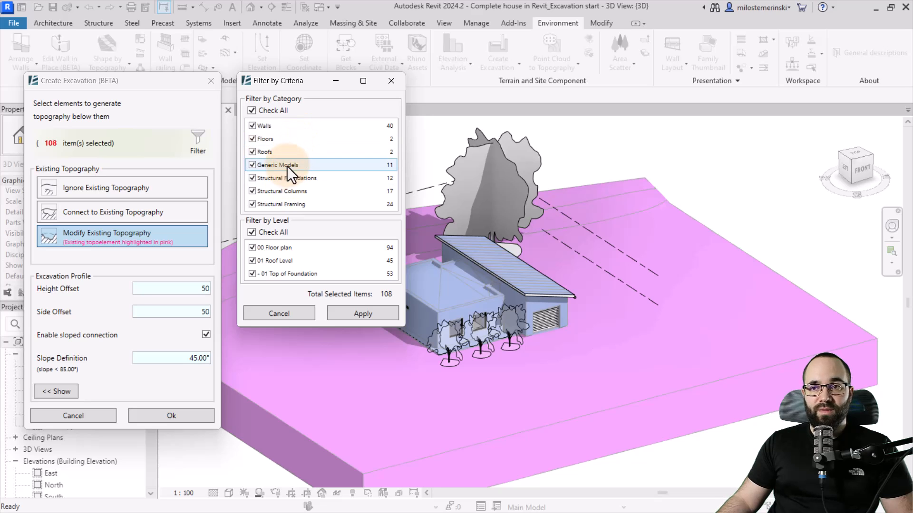
click(252, 153)
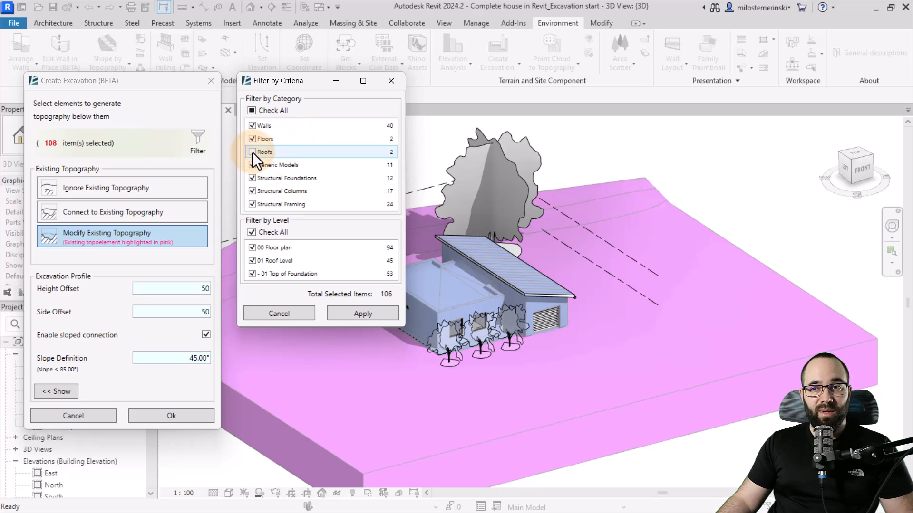
click(251, 165)
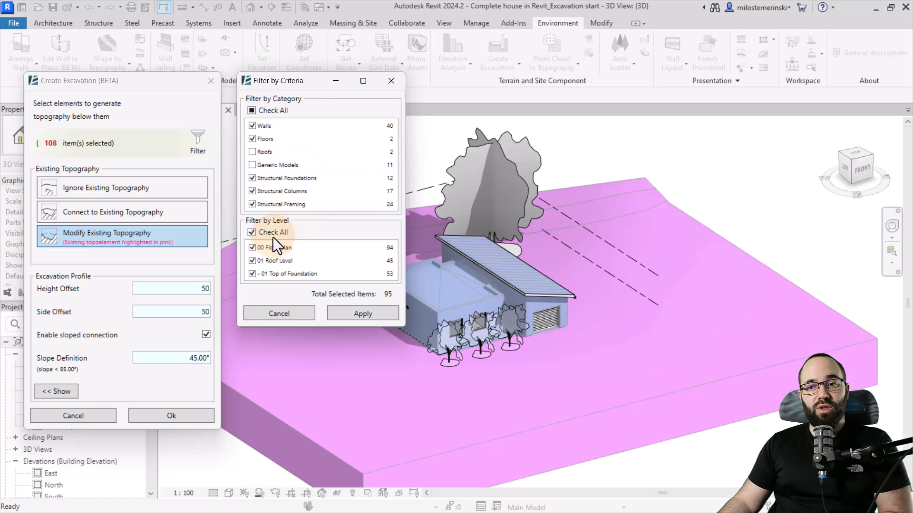
click(253, 261)
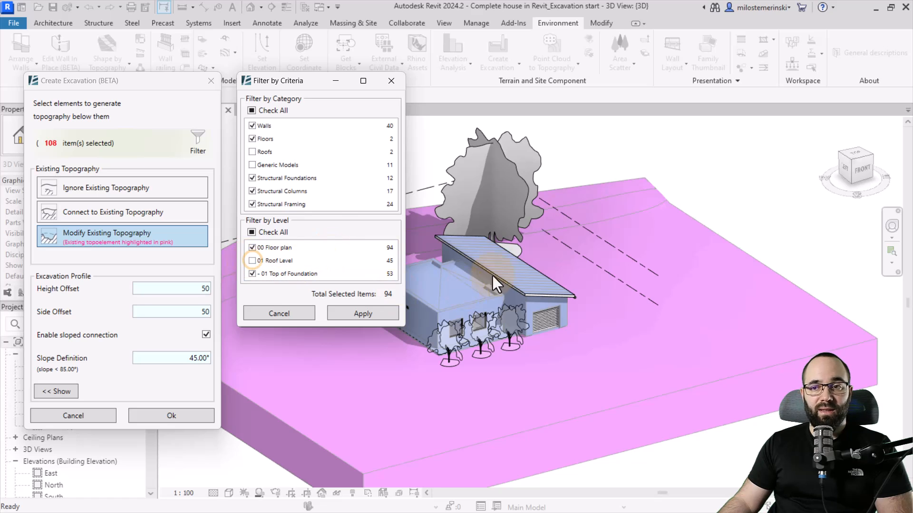
click(295, 255)
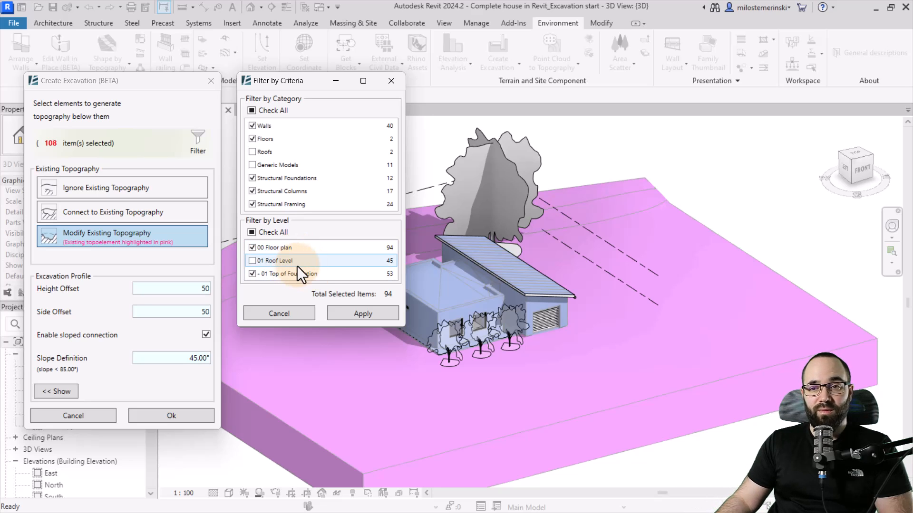
click(356, 313)
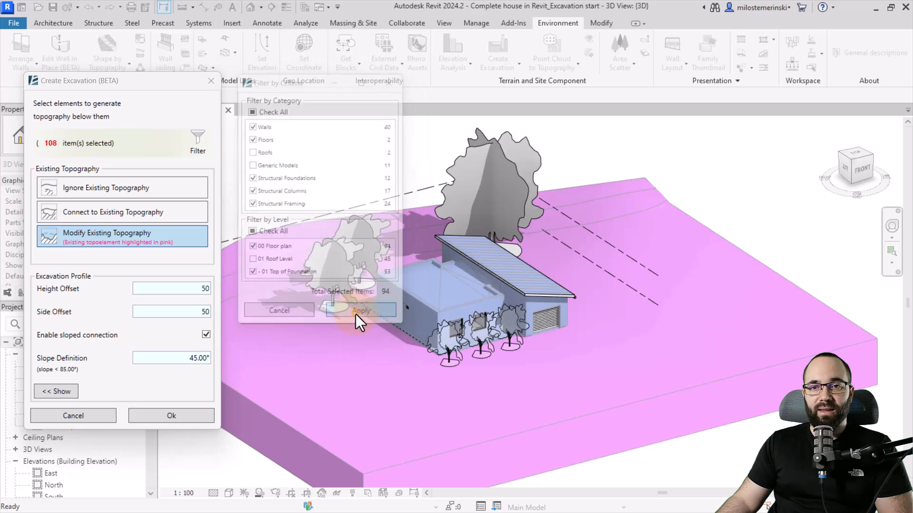
click(47, 139)
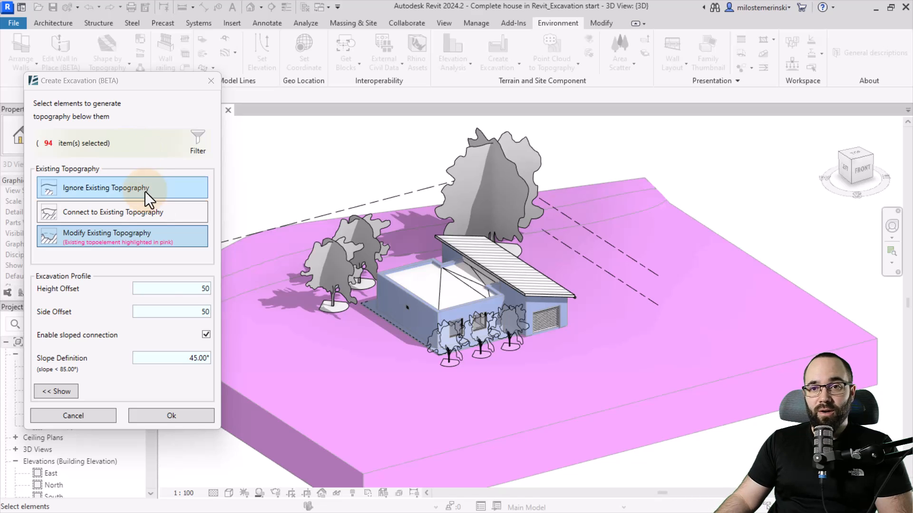
- Generate the excavation with base level 00 Floor plan and family type Toposolid 1, continuing without saving the project
click(184, 416)
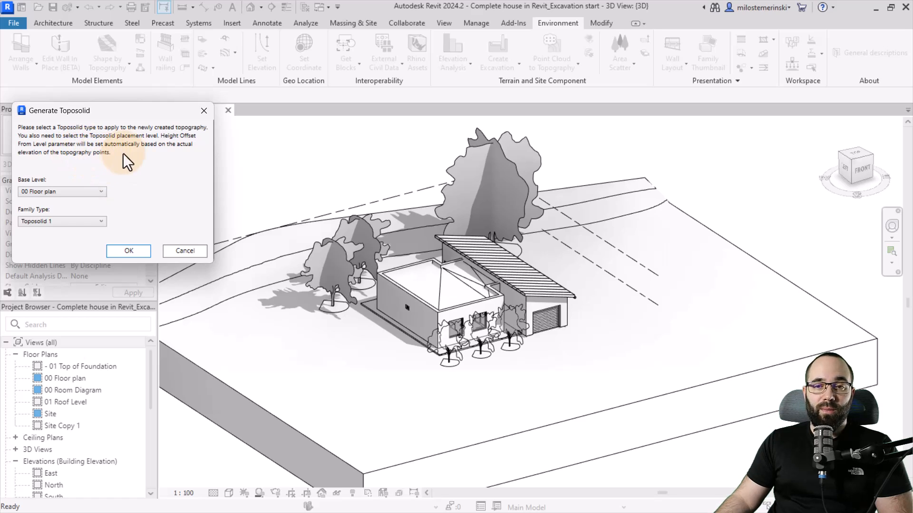
click(40, 192)
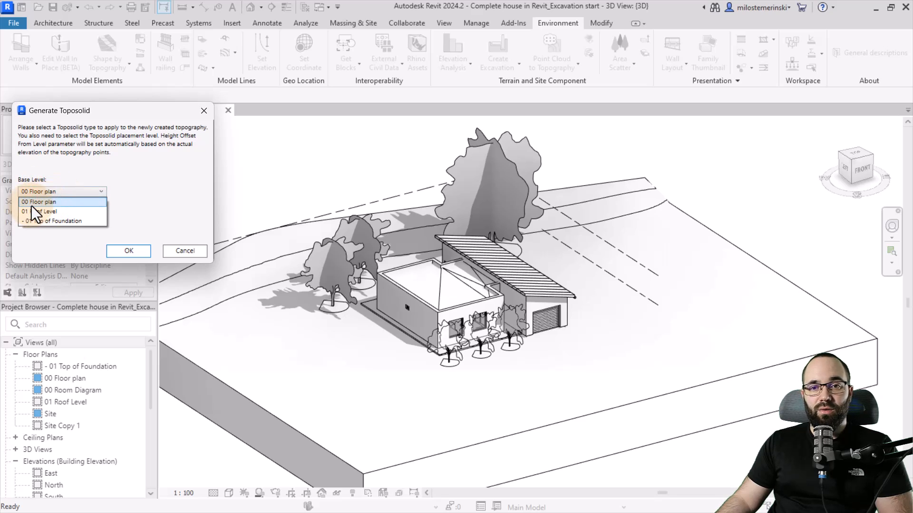
click(36, 204)
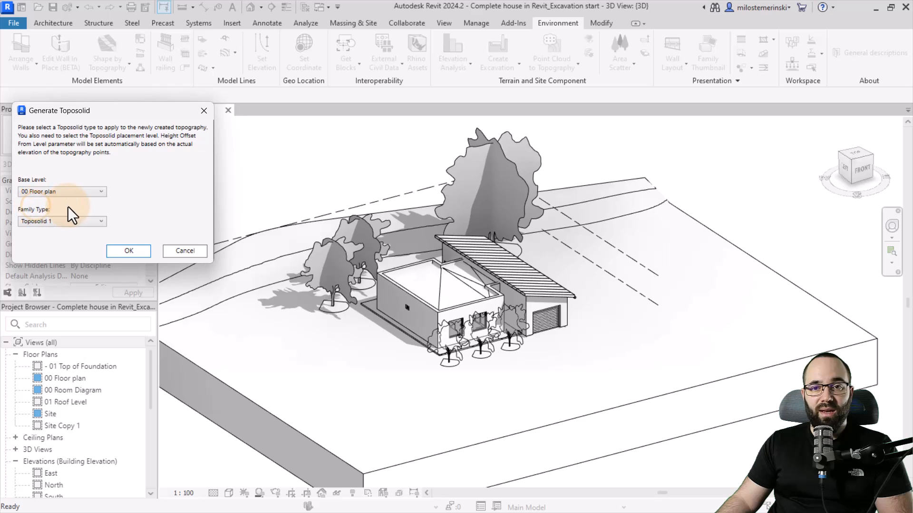
click(70, 223)
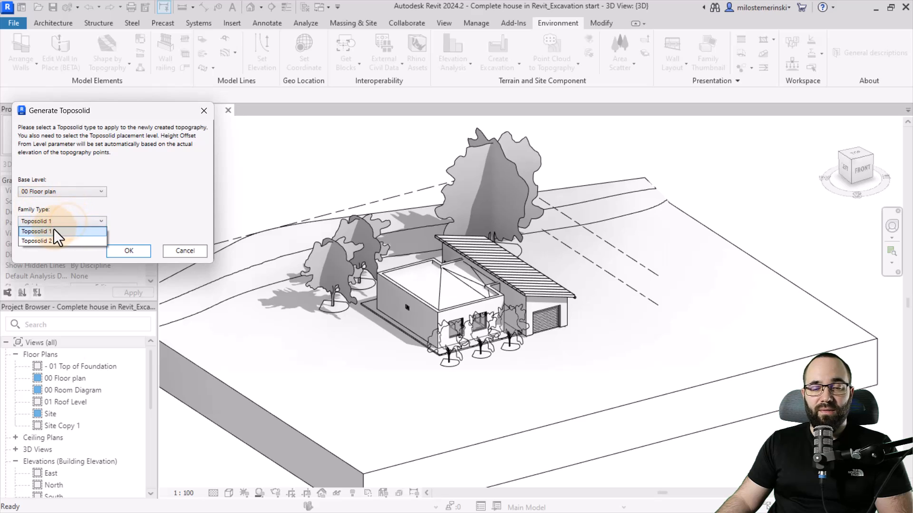
click(37, 232)
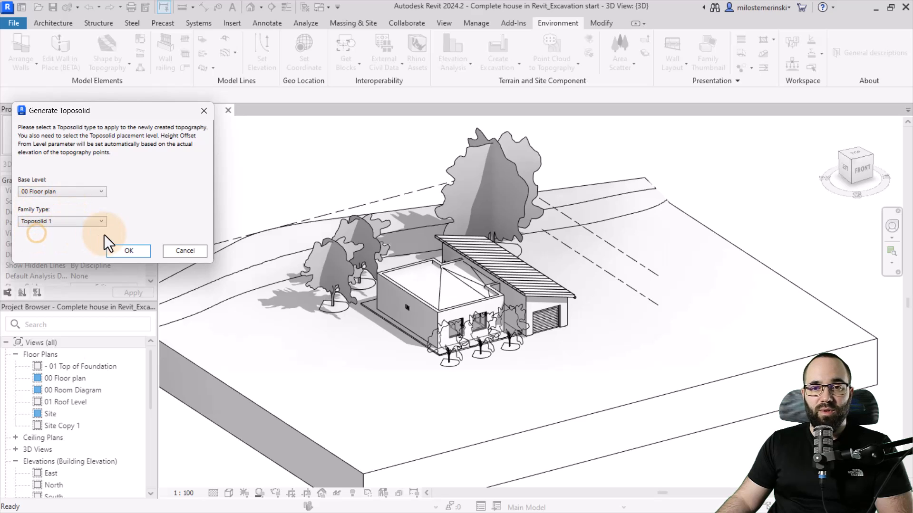
click(130, 250)
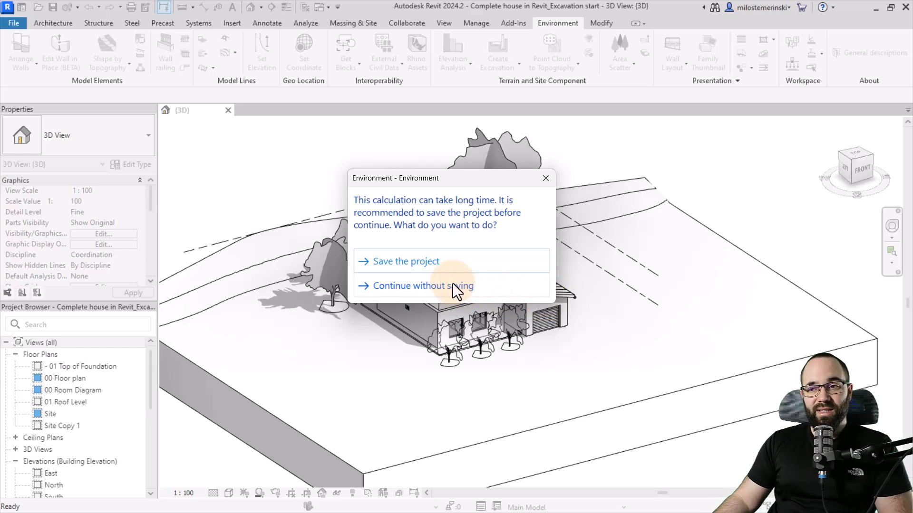
click(389, 287)
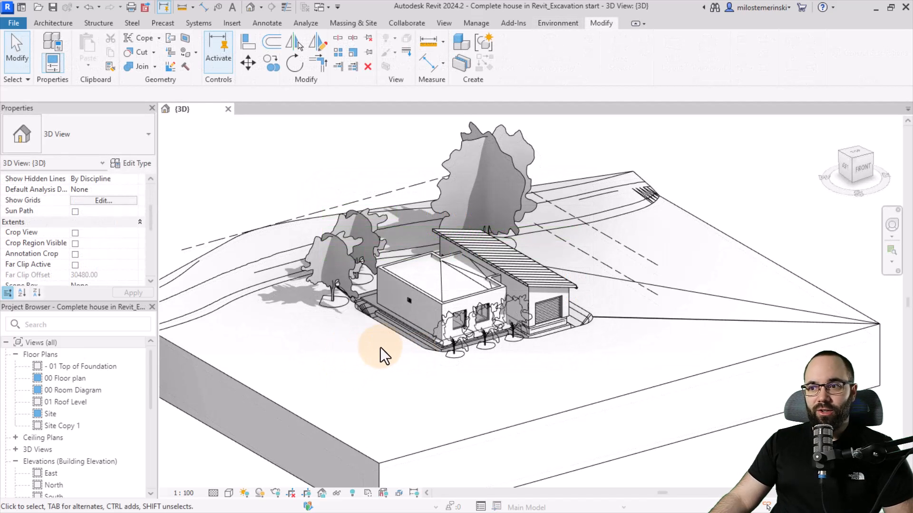
- Turn on the 3D view's section box and move its front face inward to cut through the garage
shift+middle_drag(445, 381, 458, 391)
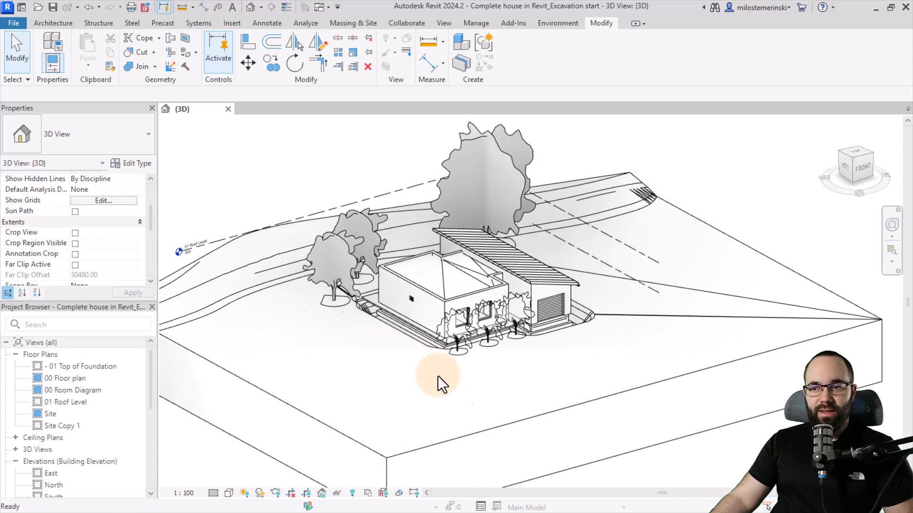
scroll(76, 233, down, 2)
click(75, 244)
scroll(519, 373, down, 2)
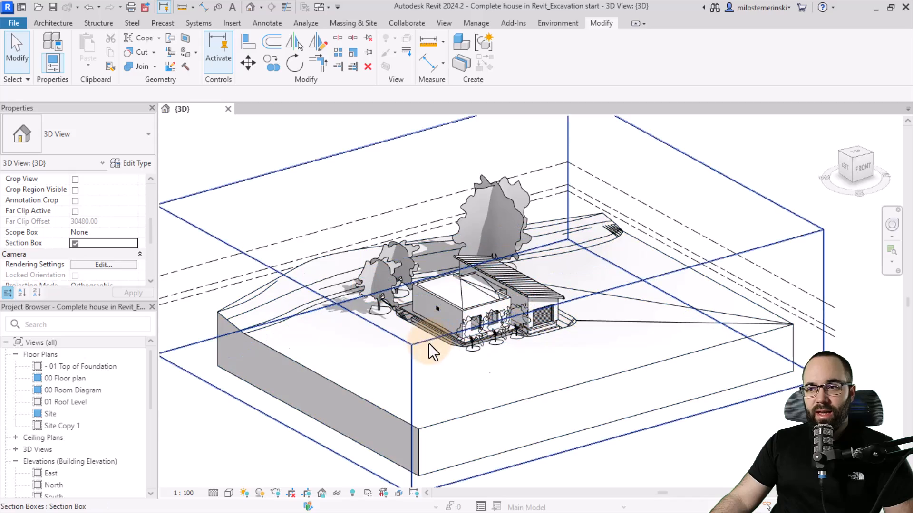
click(429, 343)
drag(612, 366, 520, 307)
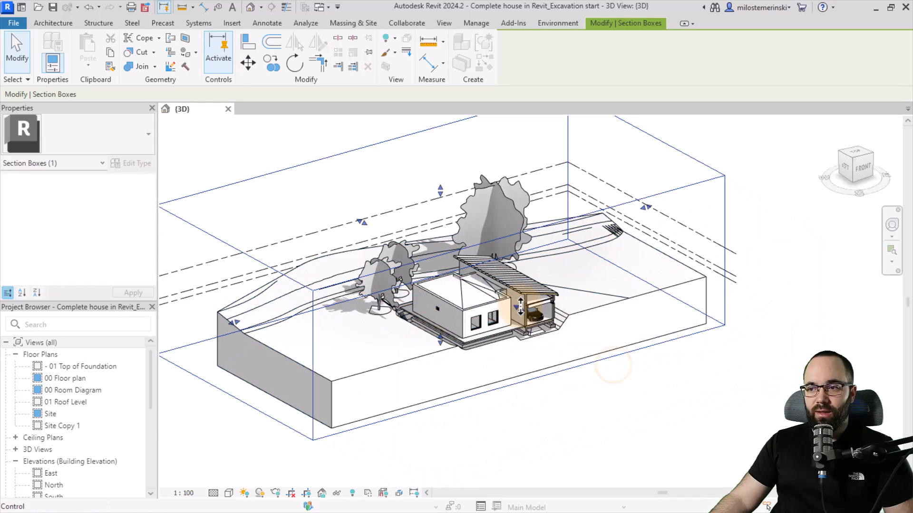
- Move the section box's front face deeper through the house and examine the excavation profile under the foundations
scroll(526, 357, up, 3)
shift+middle_drag(526, 356, 569, 318)
scroll(644, 283, up, 4)
scroll(639, 257, up, 2)
scroll(600, 292, down, 2)
scroll(570, 318, down, 5)
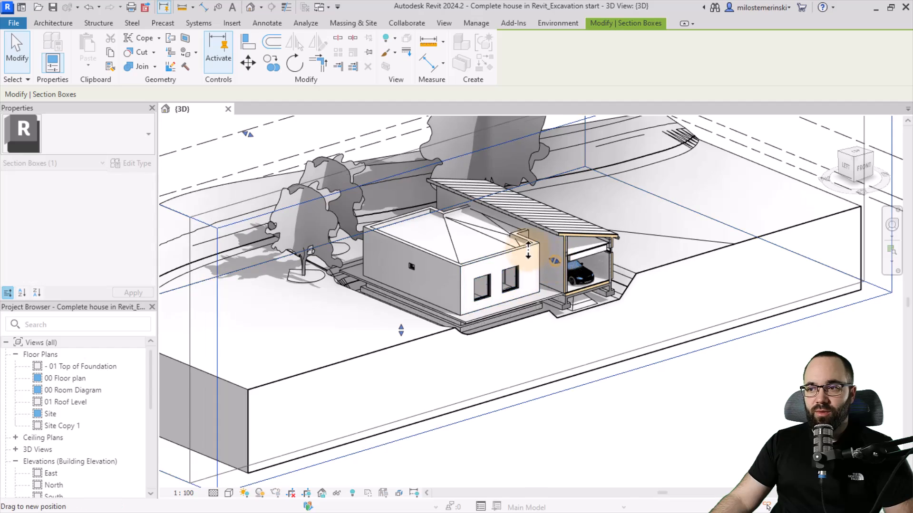
shift+middle_drag(531, 251, 546, 432)
shift+middle_drag(570, 340, 463, 289)
scroll(360, 286, up, 3)
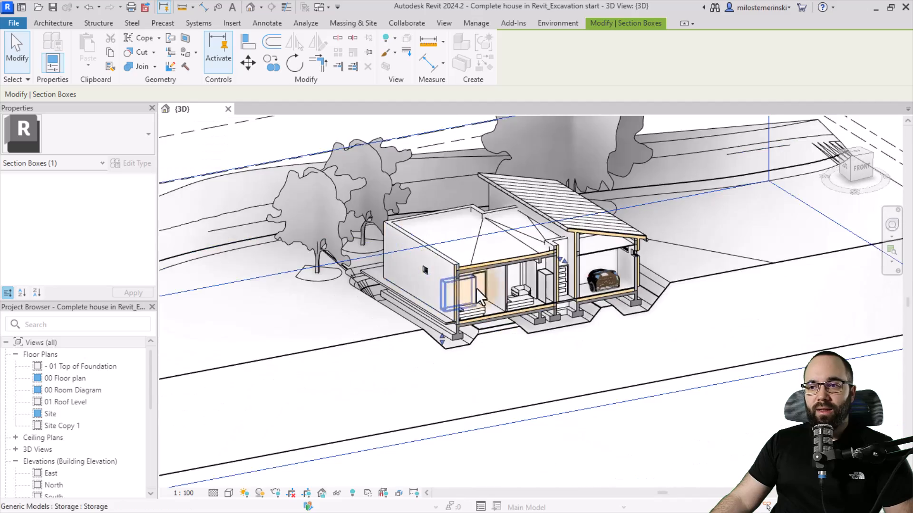
- Restore the section box's front face, cut the house from its left side instead, and examine the excavation there
scroll(464, 289, down, 3)
shift+middle_drag(515, 307, 552, 332)
drag(545, 274, 297, 312)
shift+middle_drag(614, 328, 442, 380)
scroll(618, 286, up, 5)
scroll(322, 300, down, 4)
scroll(294, 268, up, 6)
scroll(375, 295, down, 3)
scroll(476, 349, down, 3)
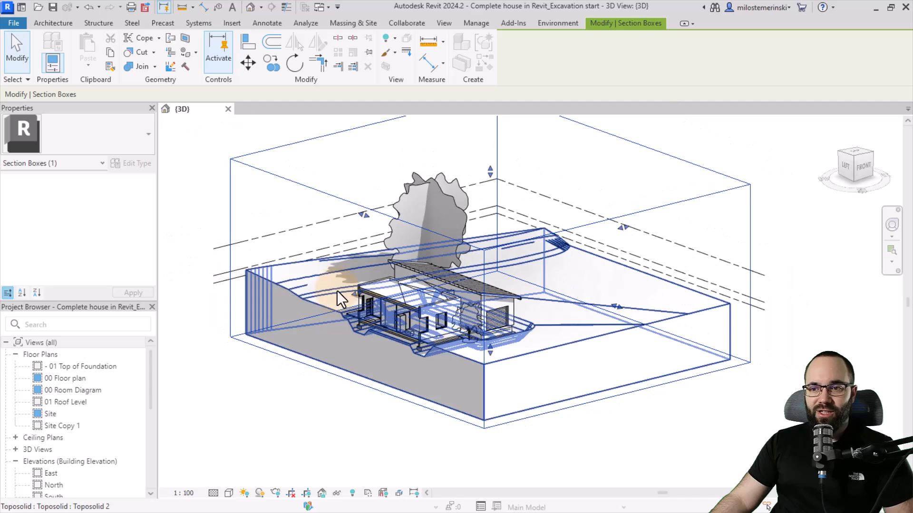
- Cut slightly deeper from the left, extend that section box face back past the house, and turn off the section box
drag(355, 295, 393, 290)
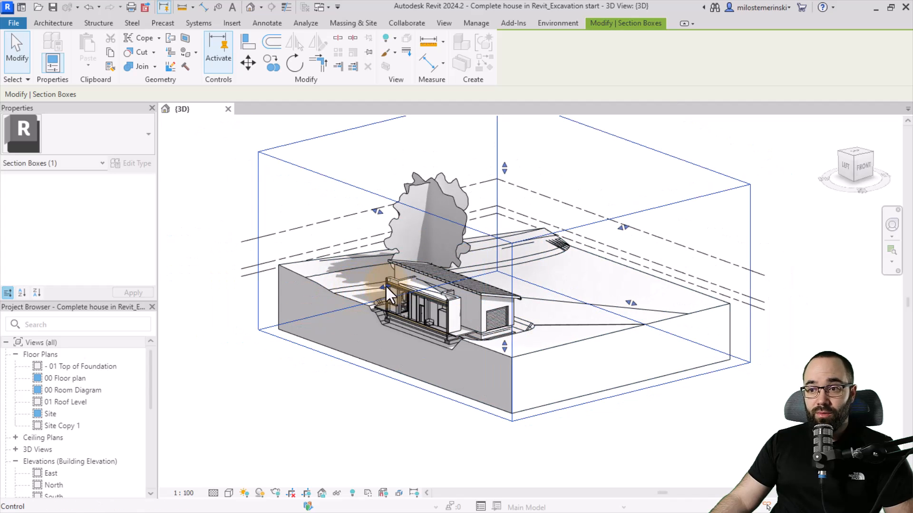
drag(386, 286, 237, 323)
click(227, 212)
scroll(113, 233, down, 5)
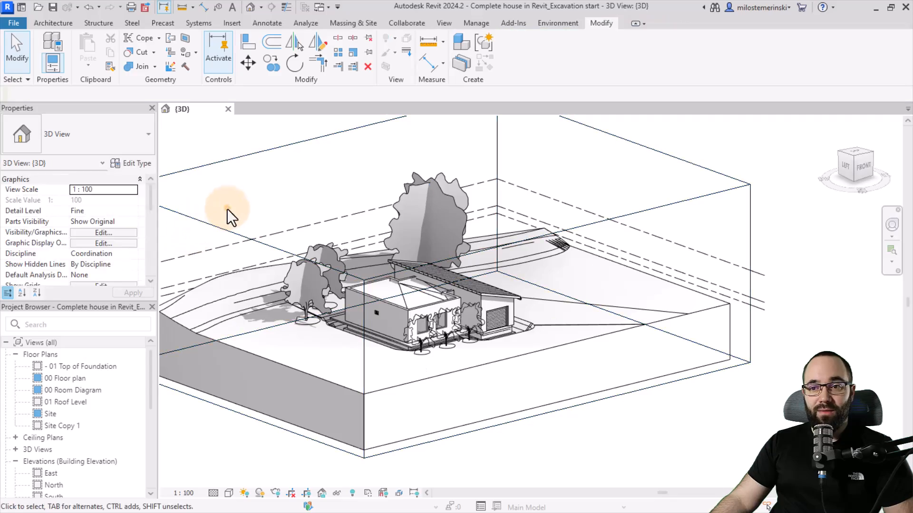
click(75, 265)
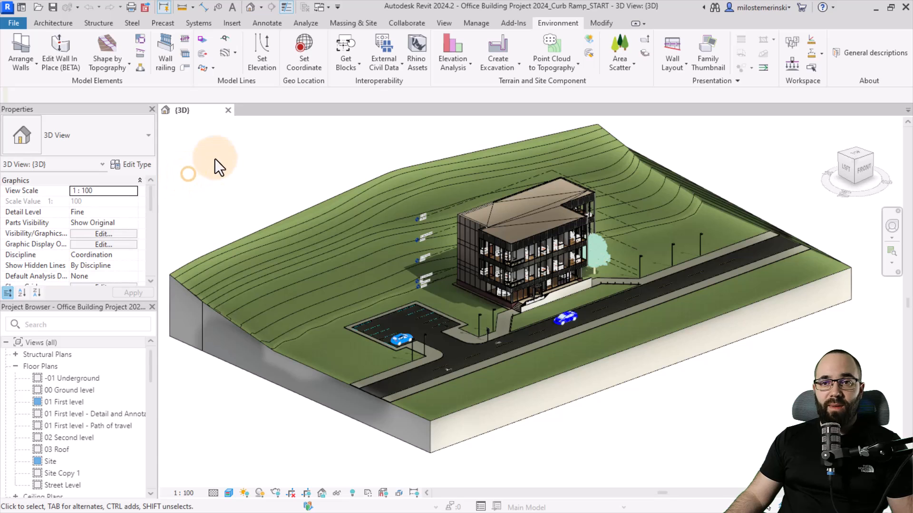
- Examine the sidewalk floor and the adjacent asphalt floor at the sidewalk corner beside the parked blue car
click(141, 70)
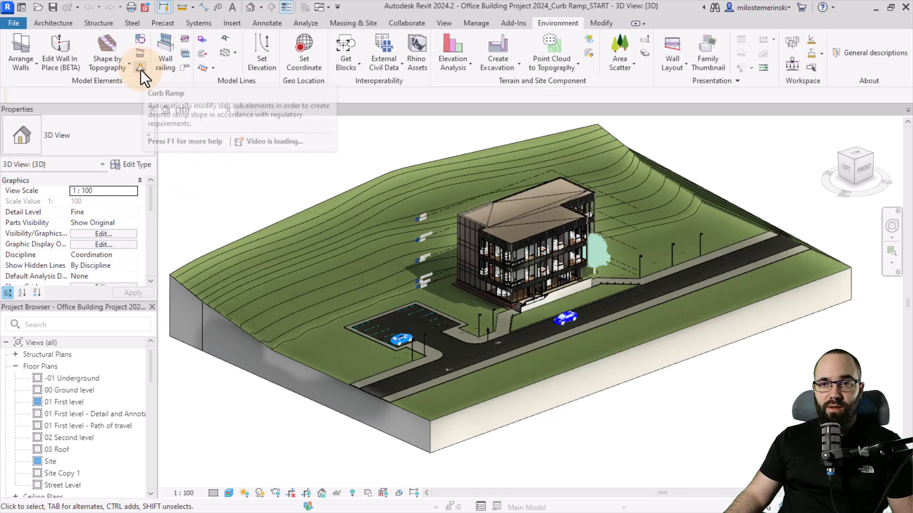
click(432, 353)
shift+middle_drag(460, 357, 406, 294)
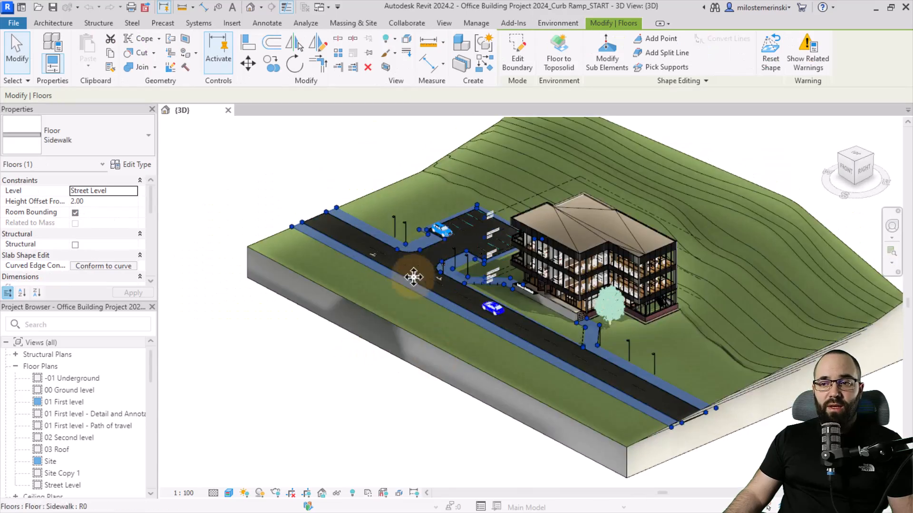
scroll(427, 244, up, 8)
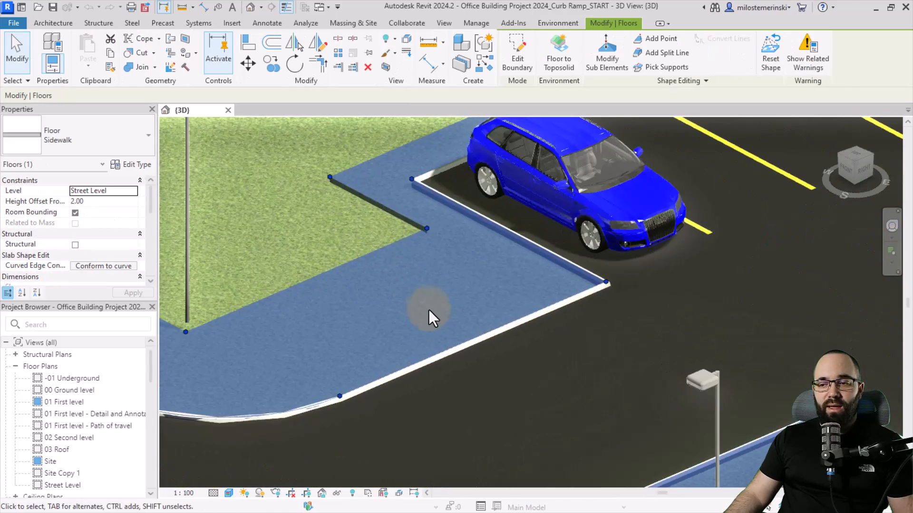
click(457, 381)
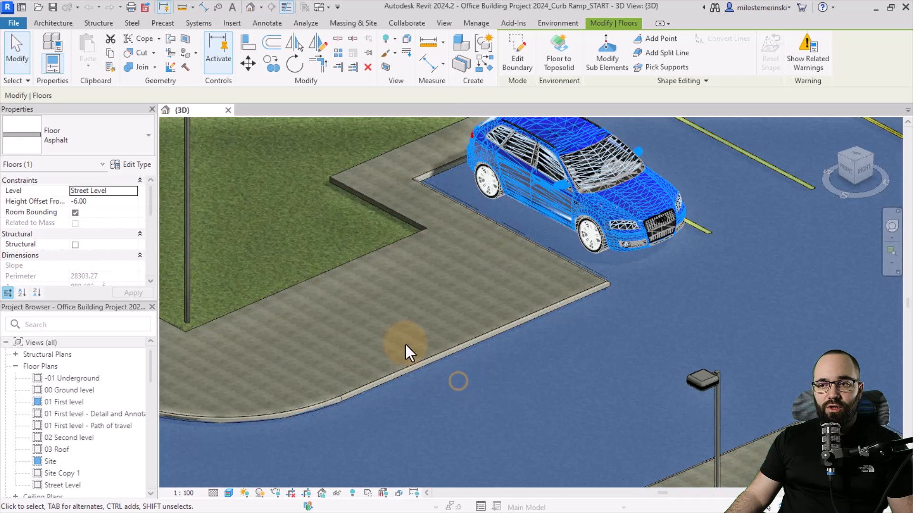
click(403, 342)
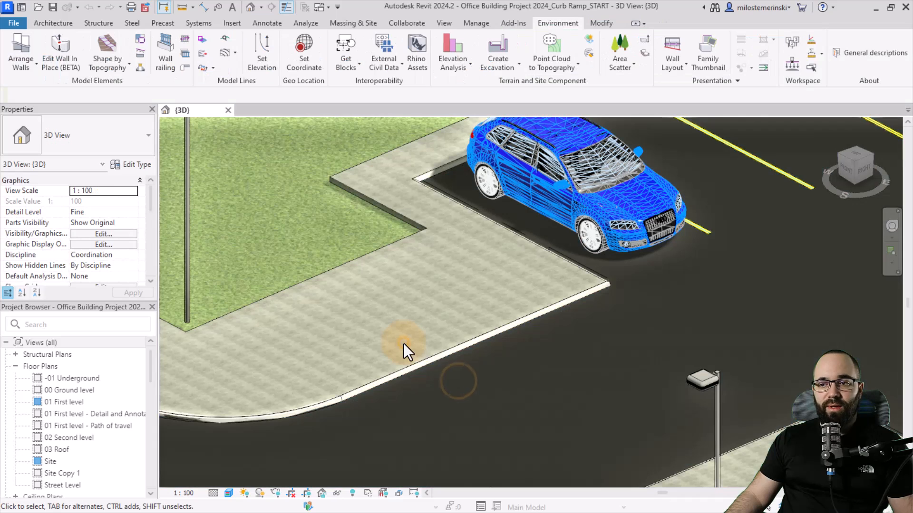
- Start the Curb Ramp tool and set the ramp running slope to 3.5° for a two-point ramp with flares
click(140, 69)
drag(101, 64, 147, 40)
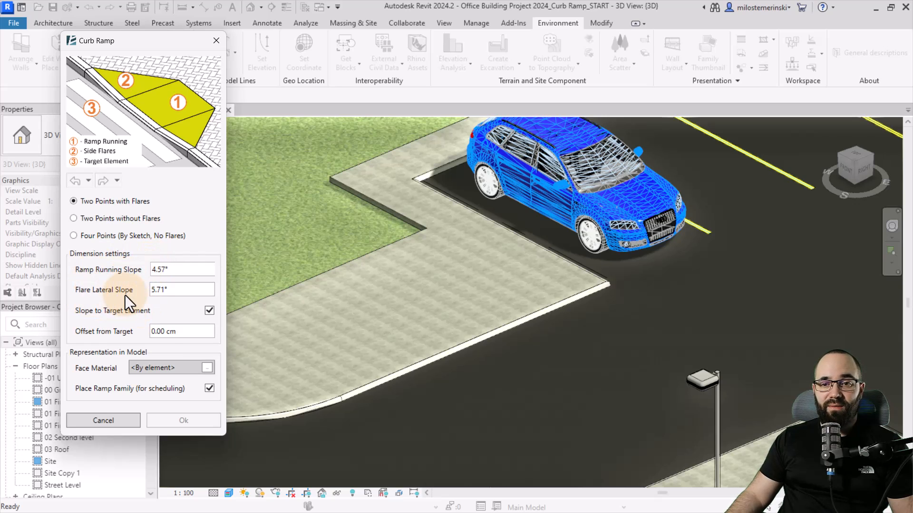
click(168, 270)
key(ctrl+a)
text(3.5)
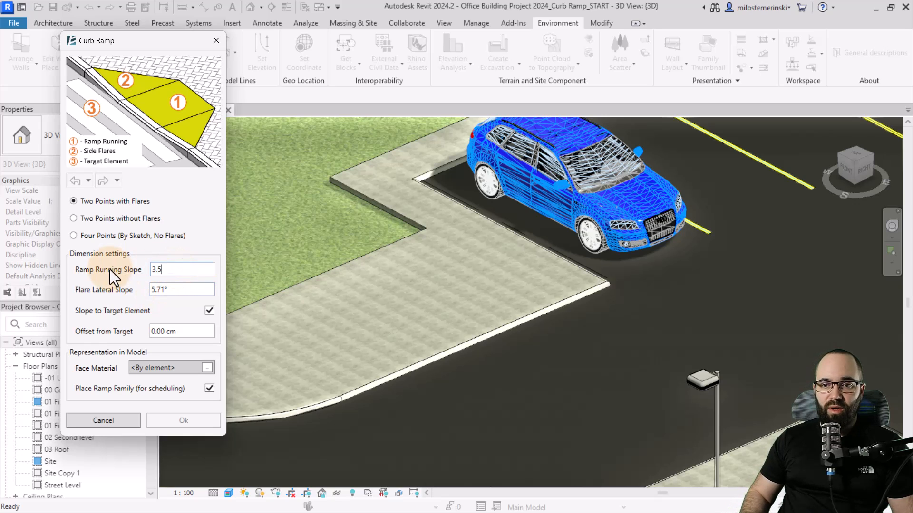
click(155, 331)
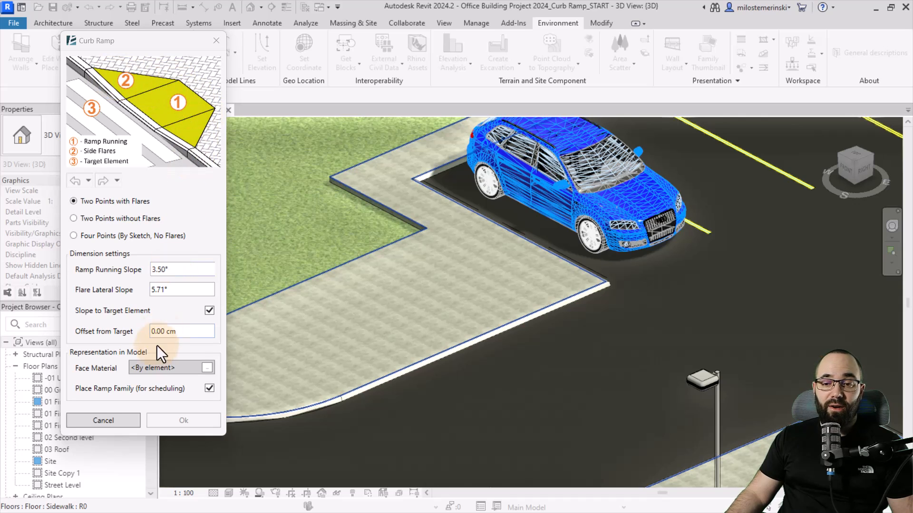
- Find the Parking Stripe material in the project materials and assign it as the ramp's face material
click(207, 369)
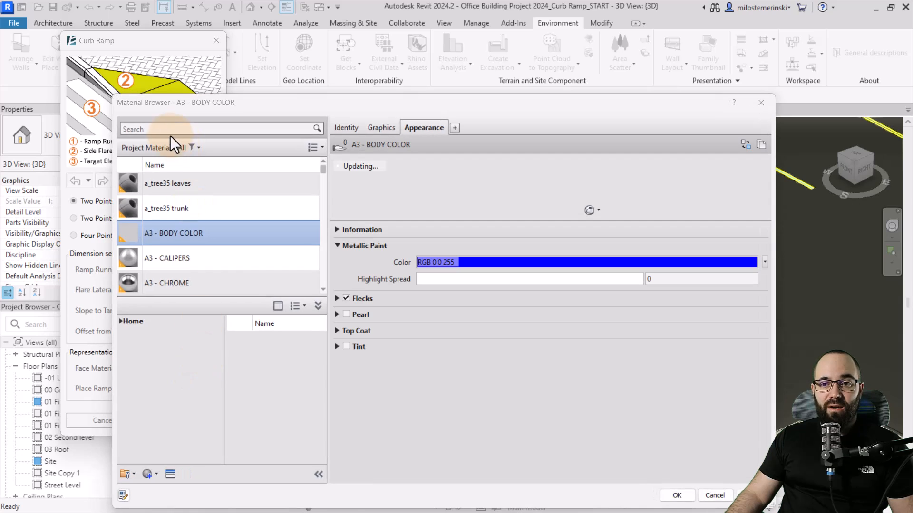
click(162, 129)
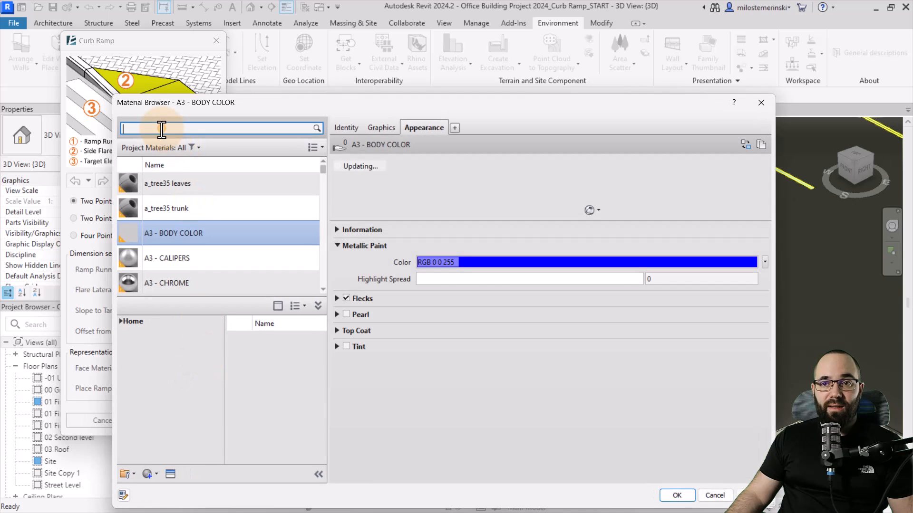
text(parkin)
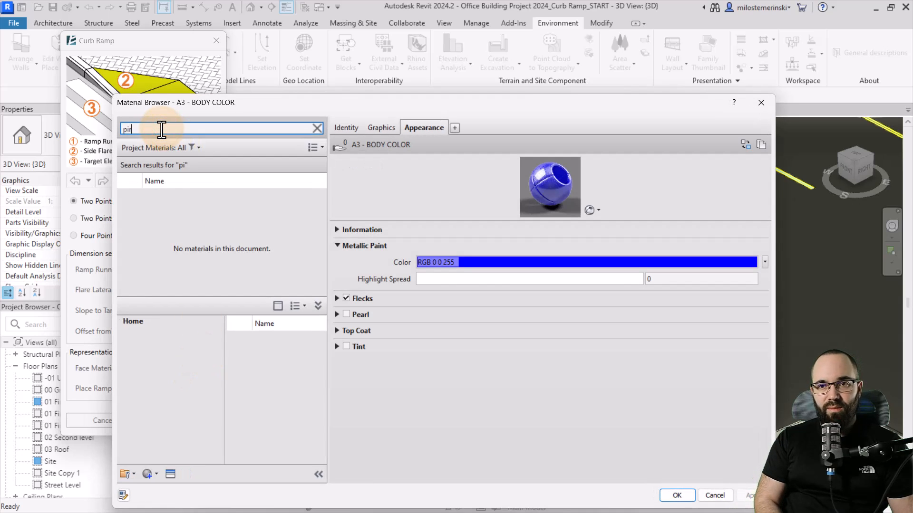
click(167, 201)
drag(212, 105, 176, 69)
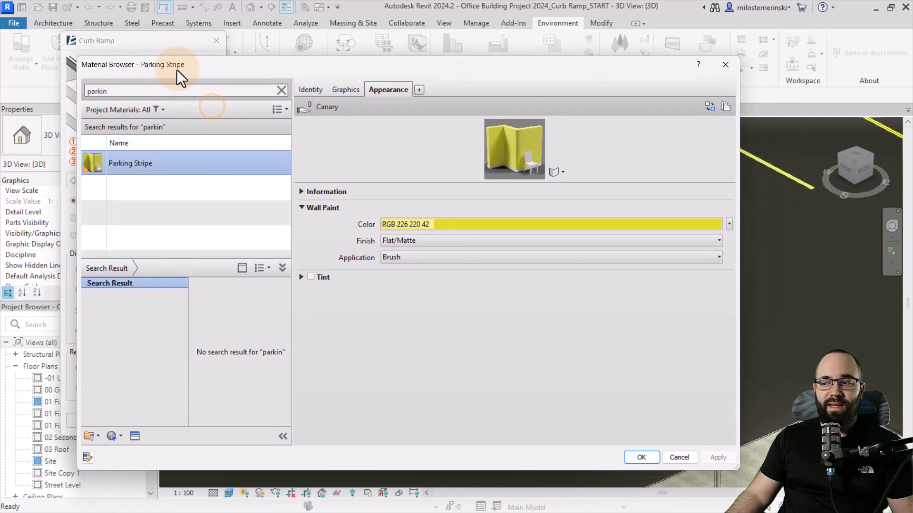
click(639, 457)
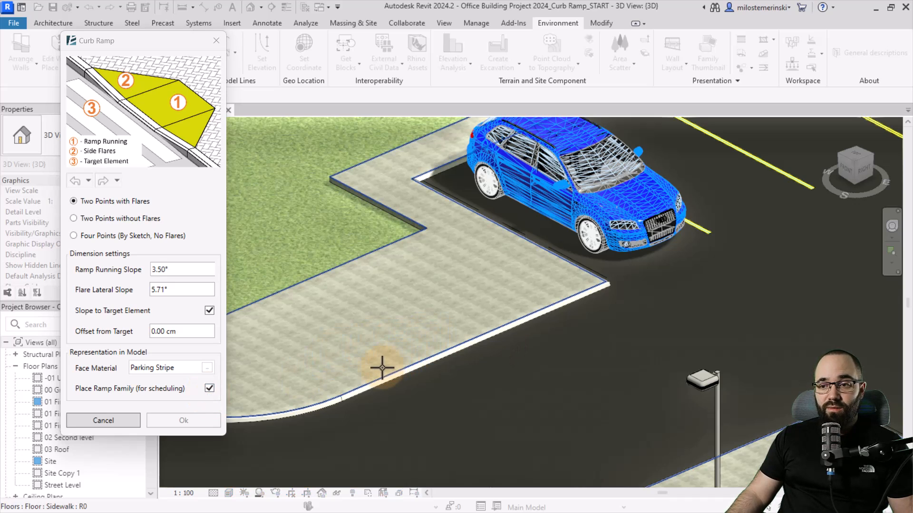
- Place a two-point curb ramp with flares on the straight sidewalk edge beside the parked blue car, sloping to the asphalt
click(492, 360)
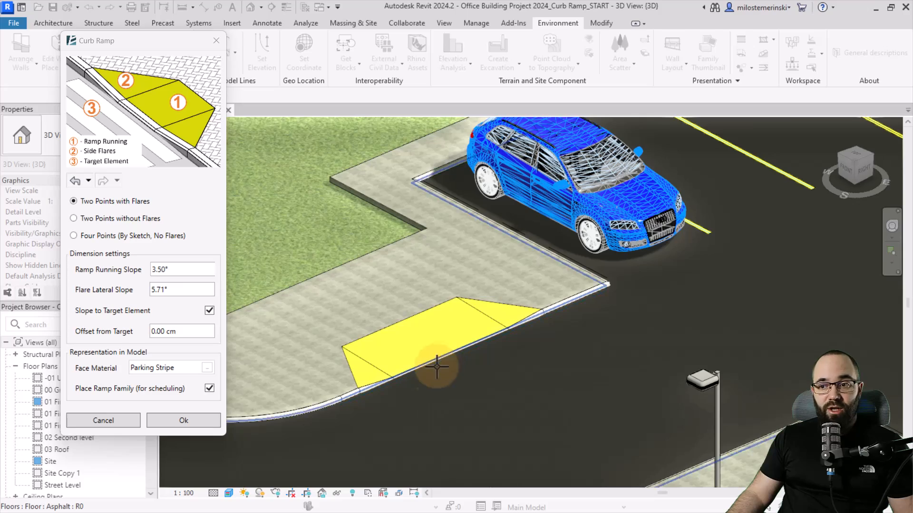
scroll(428, 359, up, 3)
shift+middle_drag(421, 356, 479, 172)
scroll(416, 335, up, 3)
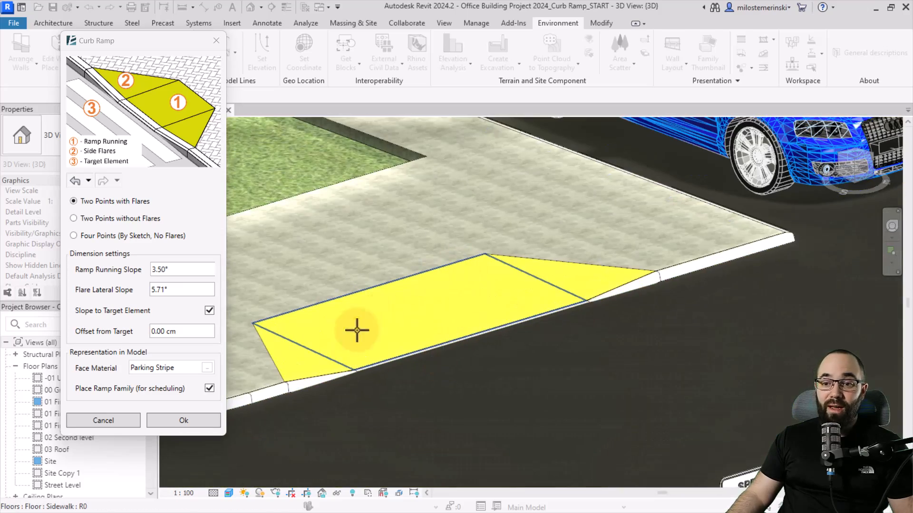
- Place a two-point curb ramp without flares on the opposite sidewalk's straight edge near the accessible parking space
scroll(399, 315, down, 5)
shift+middle_drag(400, 332, 529, 132)
scroll(518, 306, up, 3)
scroll(435, 295, up, 4)
click(71, 218)
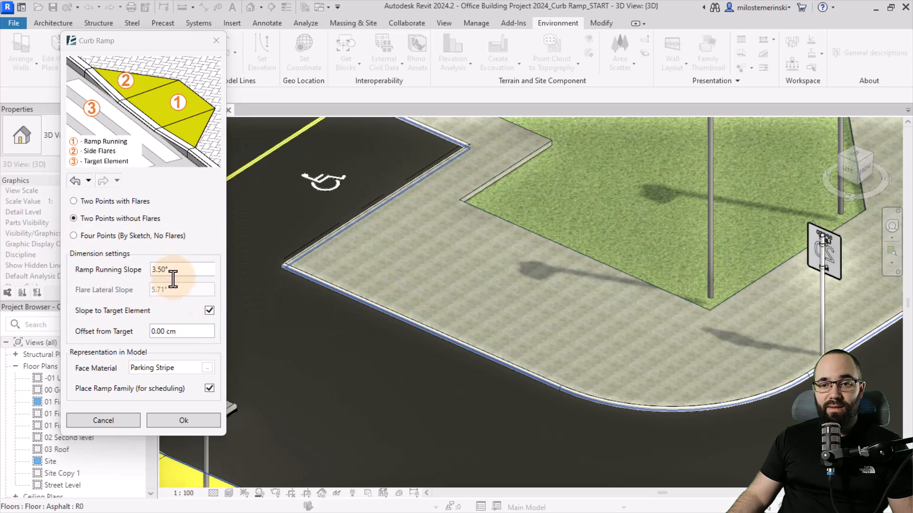
click(366, 280)
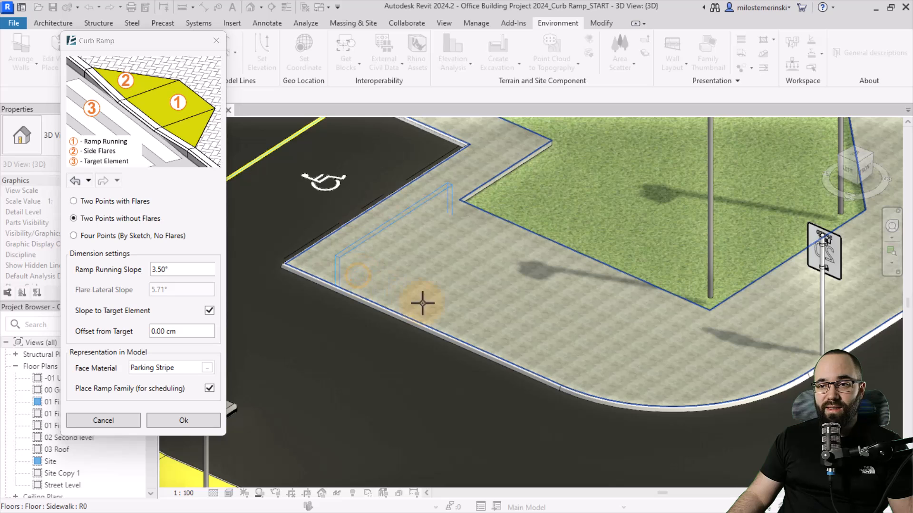
click(450, 315)
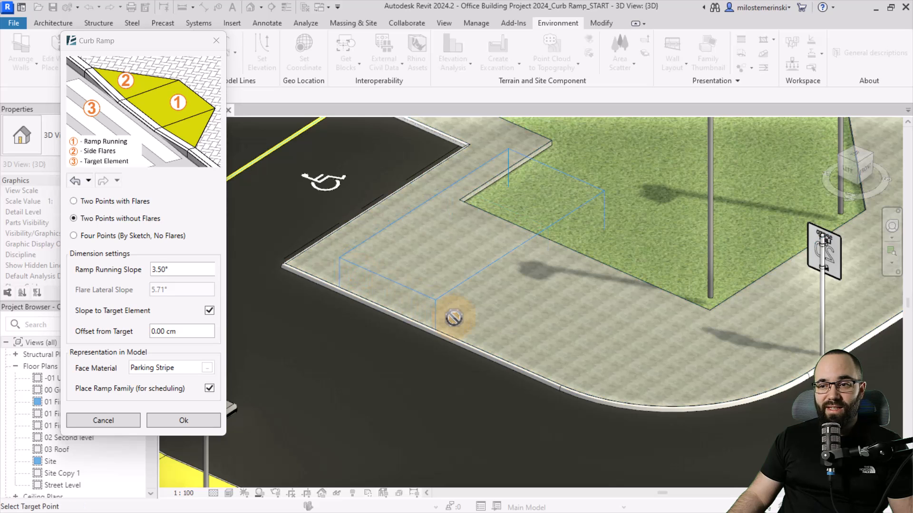
click(350, 333)
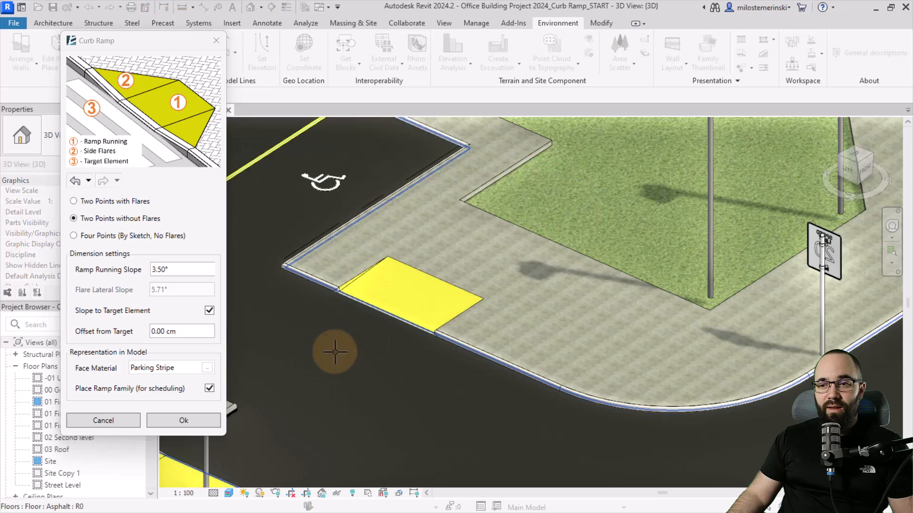
- Place a two-point curb ramp without flares along the sidewalk's rounded corner, next to the flared ramp
scroll(444, 255, down, 5)
shift+middle_drag(471, 355, 508, 350)
shift+middle_drag(563, 366, 502, 433)
scroll(448, 266, up, 5)
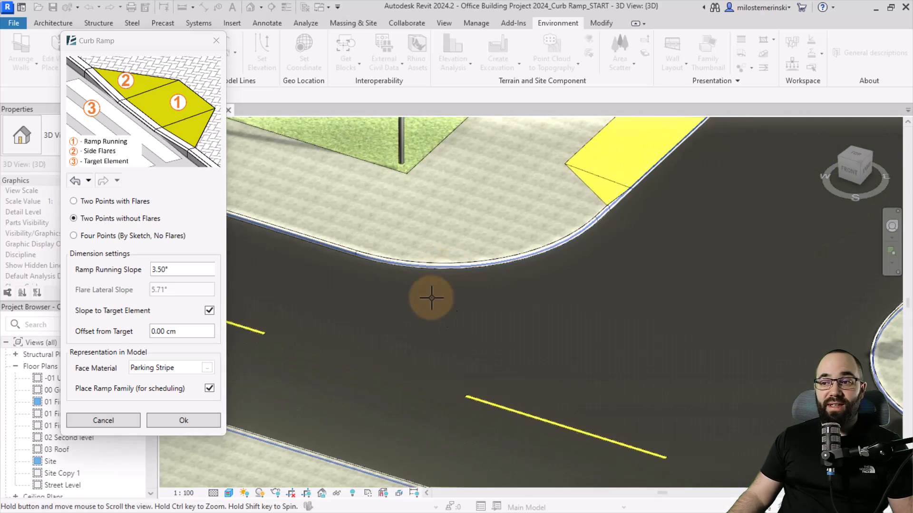
scroll(432, 298, down, 4)
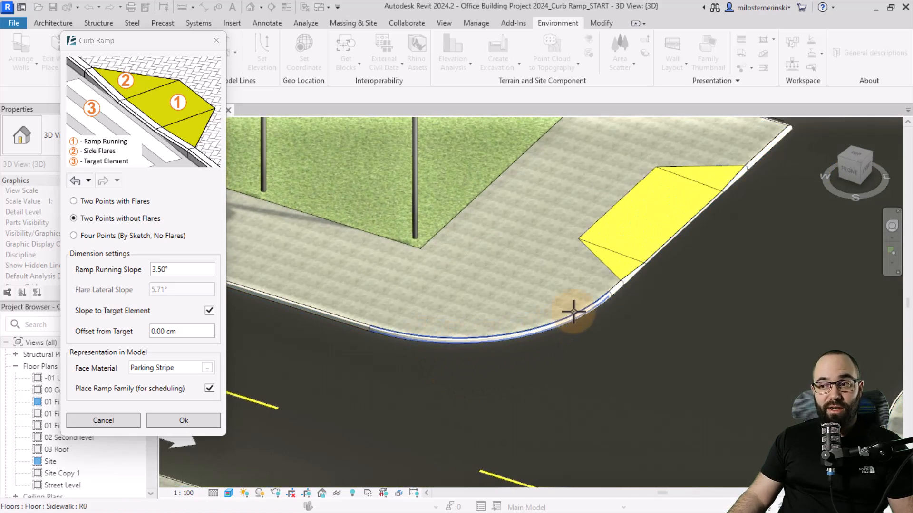
click(412, 331)
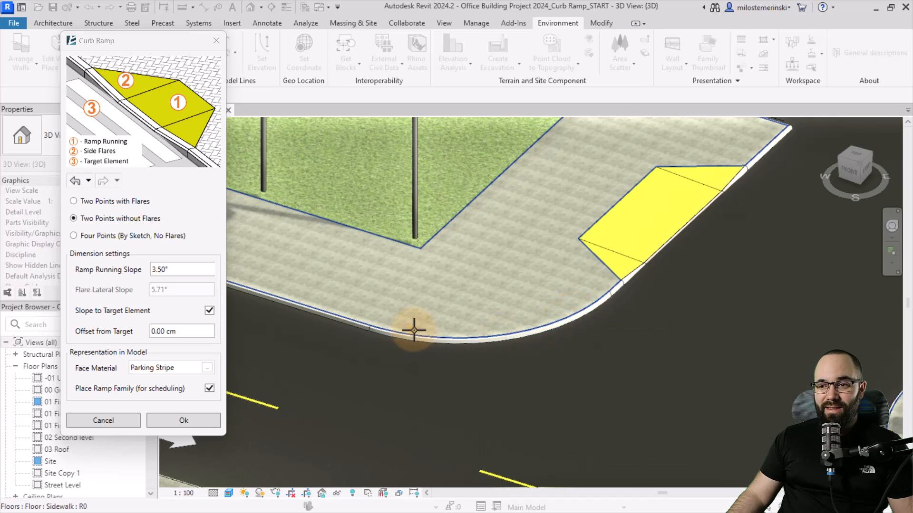
click(564, 307)
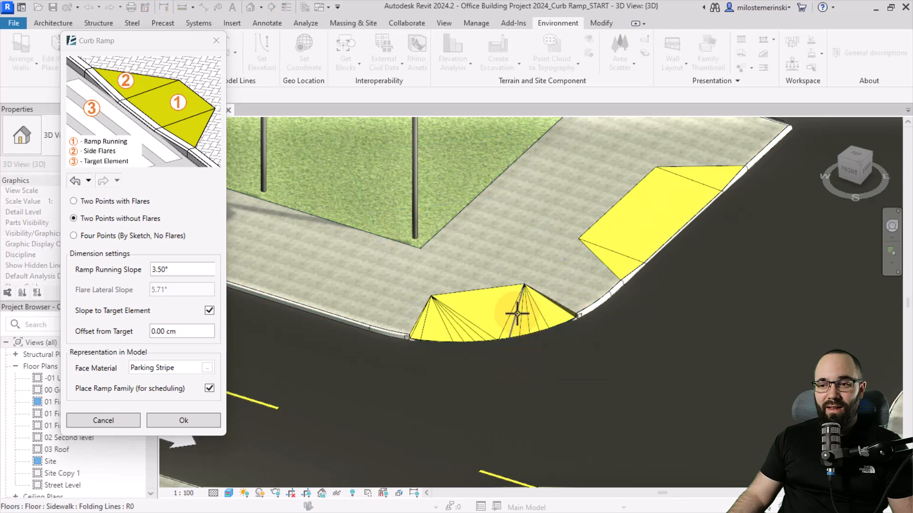
- Sketch a four-point curb ramp without flares on the sidewalk across the road and accept all the placed ramps
scroll(469, 273, down, 3)
scroll(471, 299, down, 3)
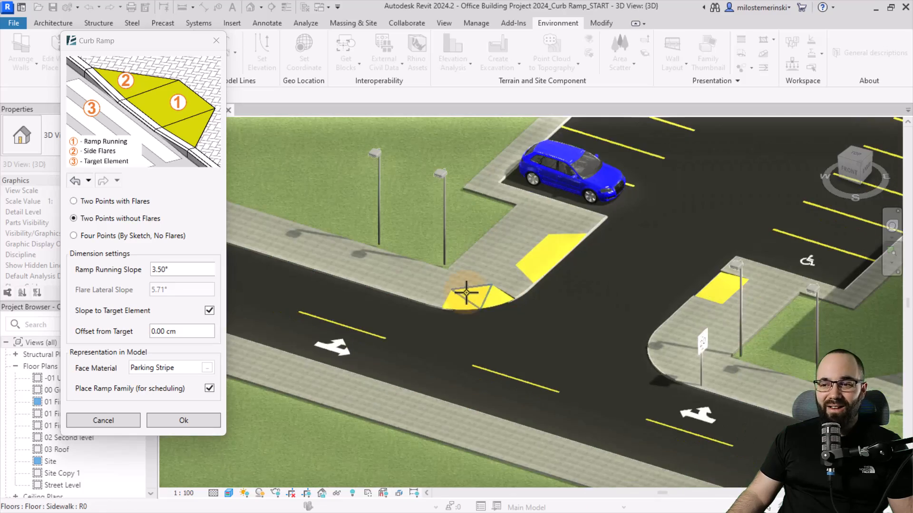
scroll(523, 352, down, 2)
shift+middle_drag(540, 359, 705, 438)
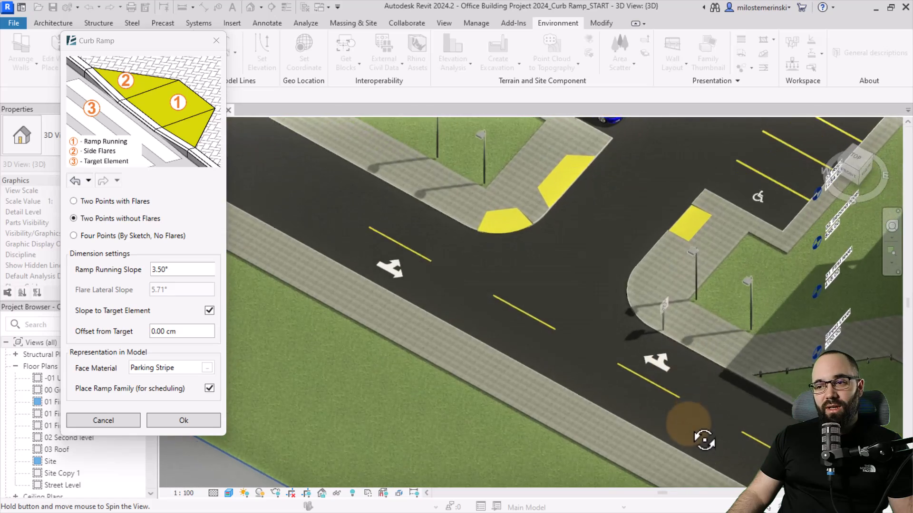
scroll(410, 355, up, 2)
click(73, 236)
scroll(463, 299, up, 3)
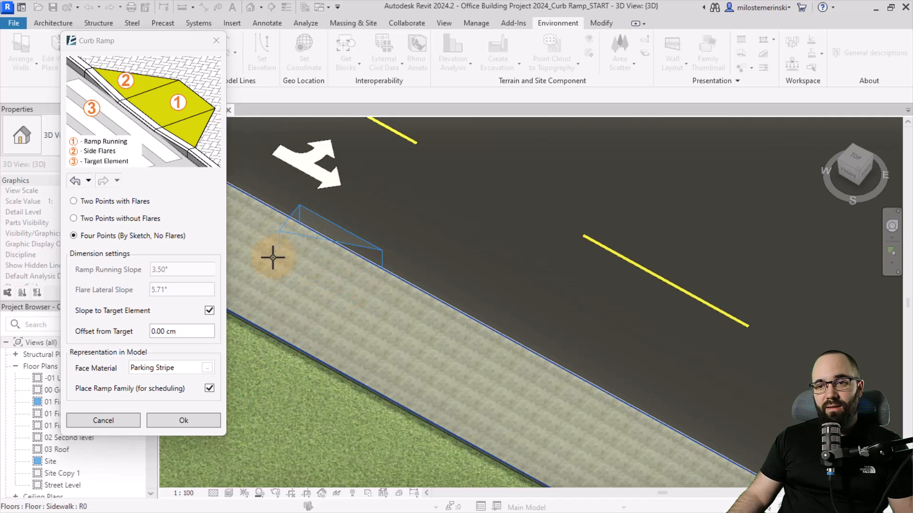
click(260, 238)
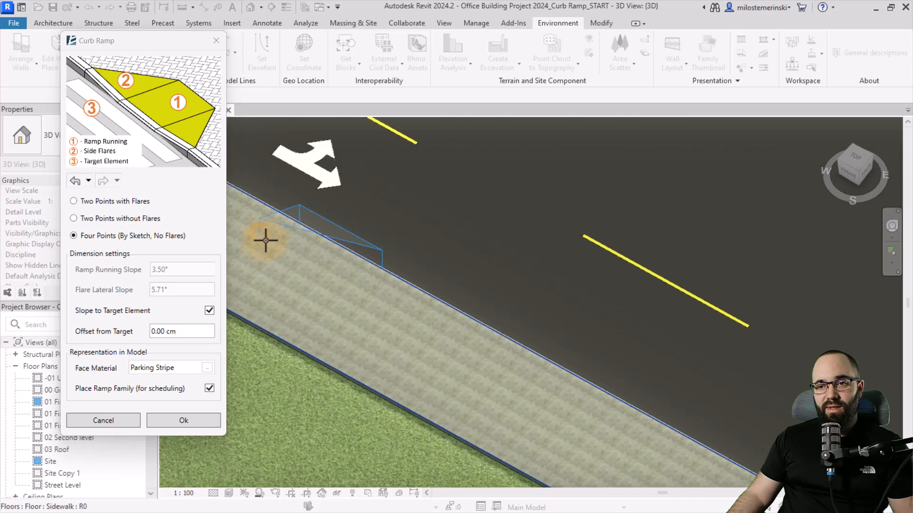
click(381, 303)
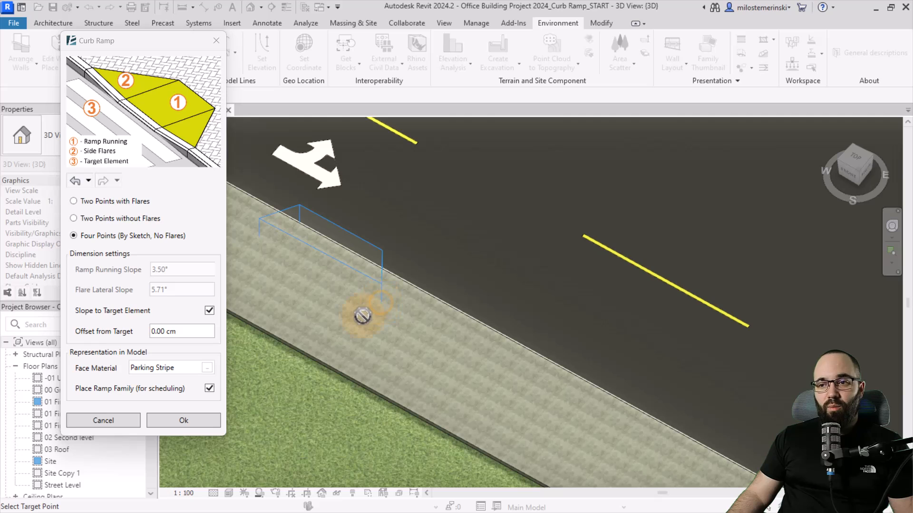
click(414, 239)
shift+middle_drag(427, 256, 518, 323)
middle_drag(518, 323, 563, 480)
scroll(482, 230, up, 6)
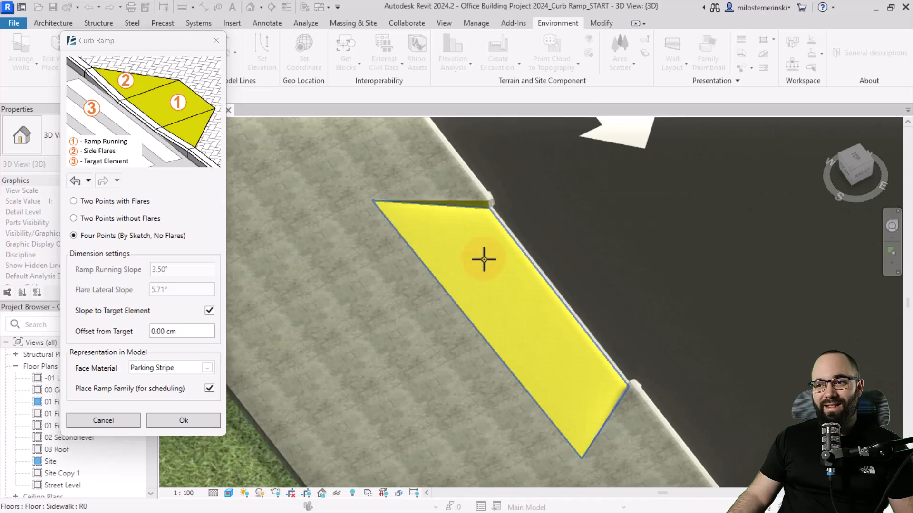
click(202, 421)
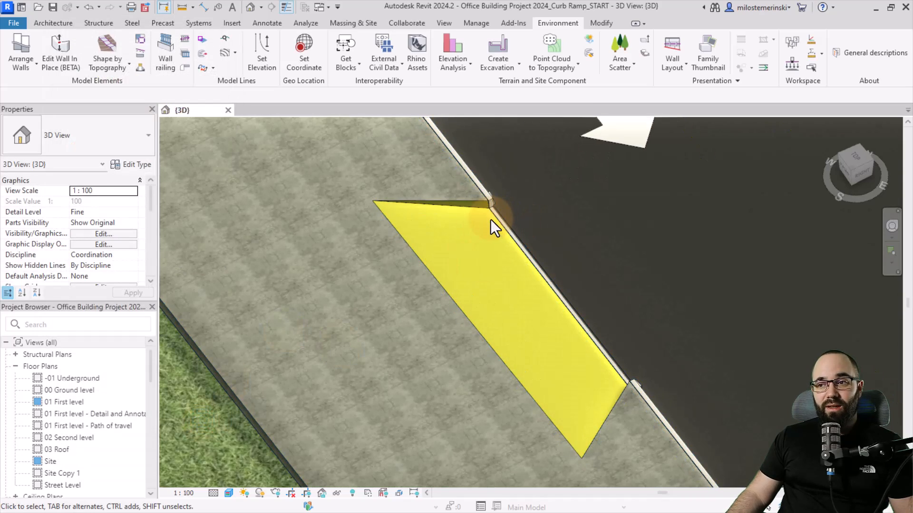
- Examine the sidewalk floor's shape-editing points around the new curb ramps from several sides
click(492, 217)
scroll(472, 217, down, 5)
shift+middle_drag(668, 311, 411, 255)
scroll(512, 264, up, 5)
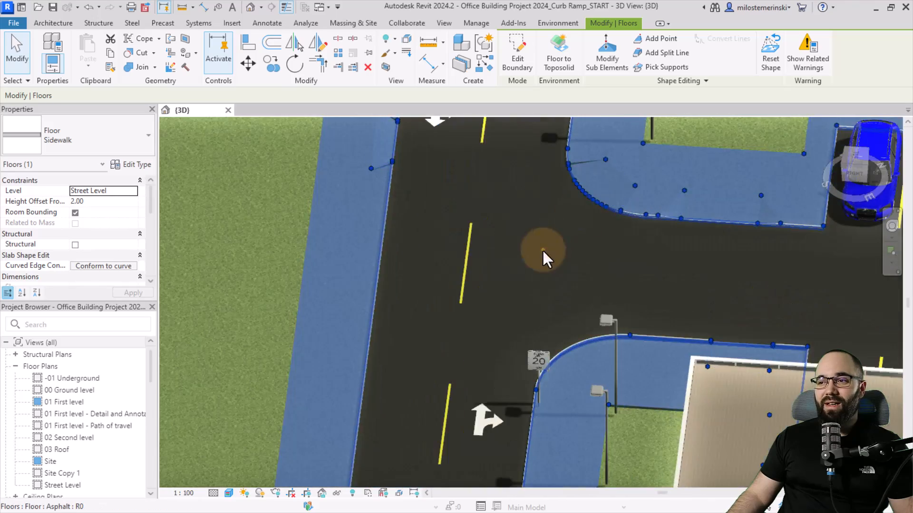
click(542, 249)
scroll(542, 249, down, 5)
shift+middle_drag(503, 285, 632, 273)
scroll(480, 343, up, 6)
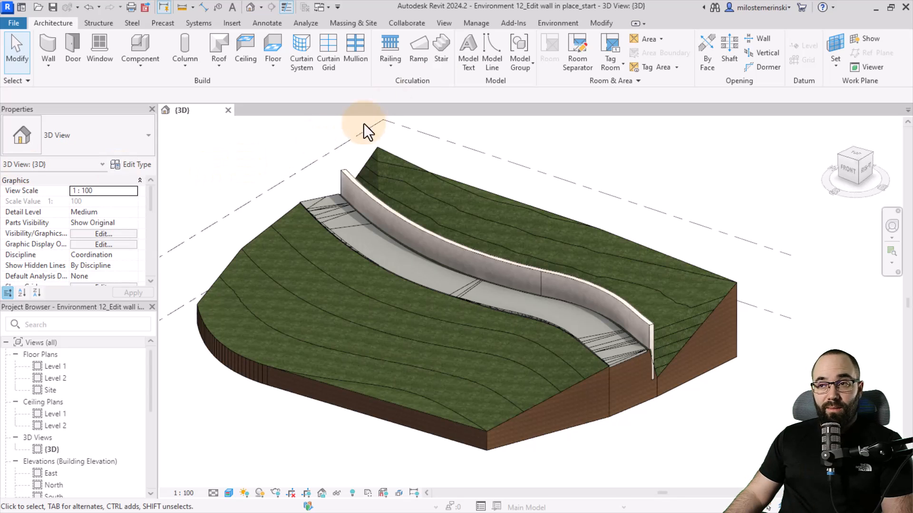
- Select the whole chain of five connected retaining walls and start Edit Wall in Place on it
click(563, 25)
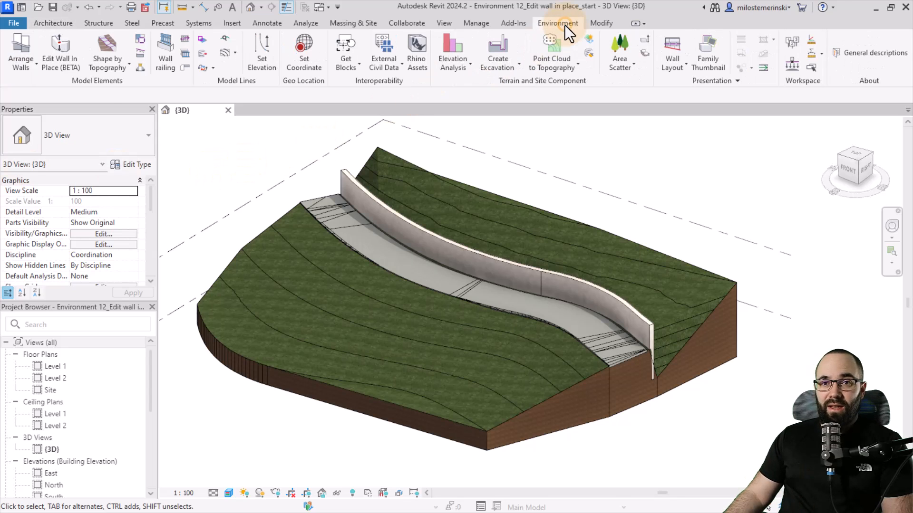
click(71, 68)
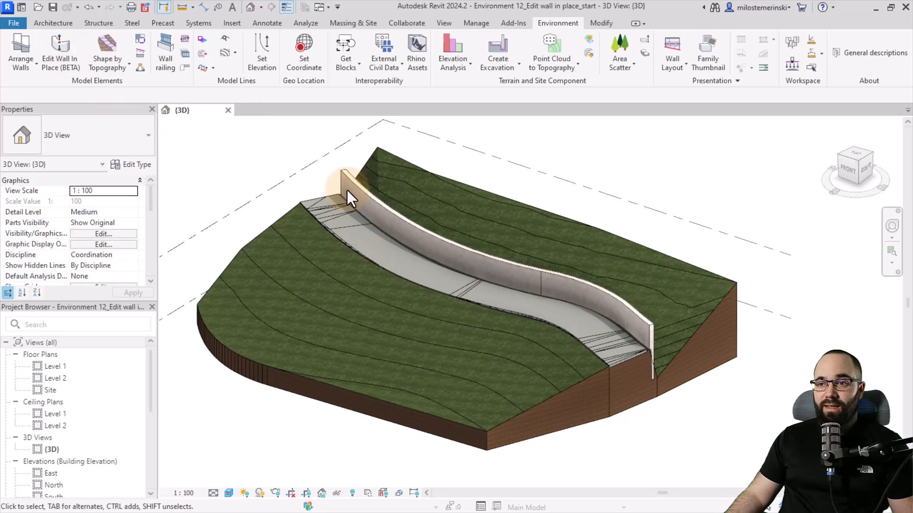
key(Tab)
click(345, 176)
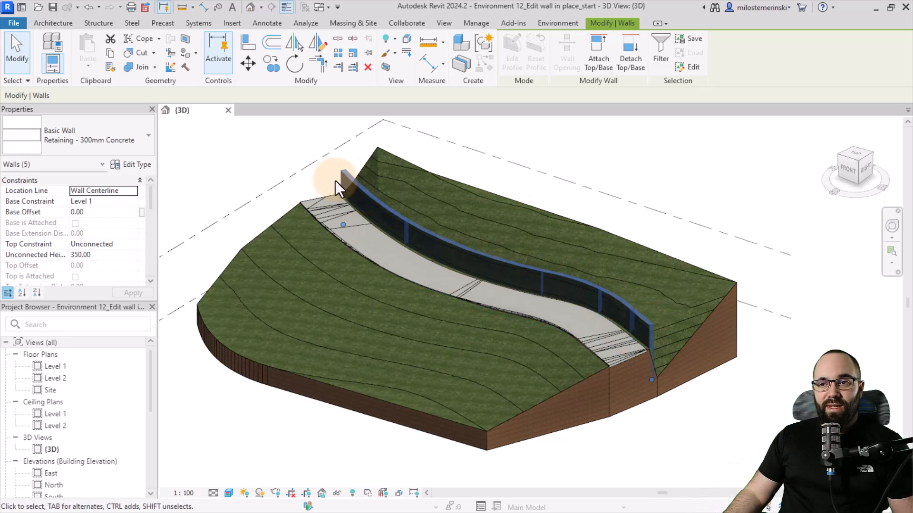
click(544, 24)
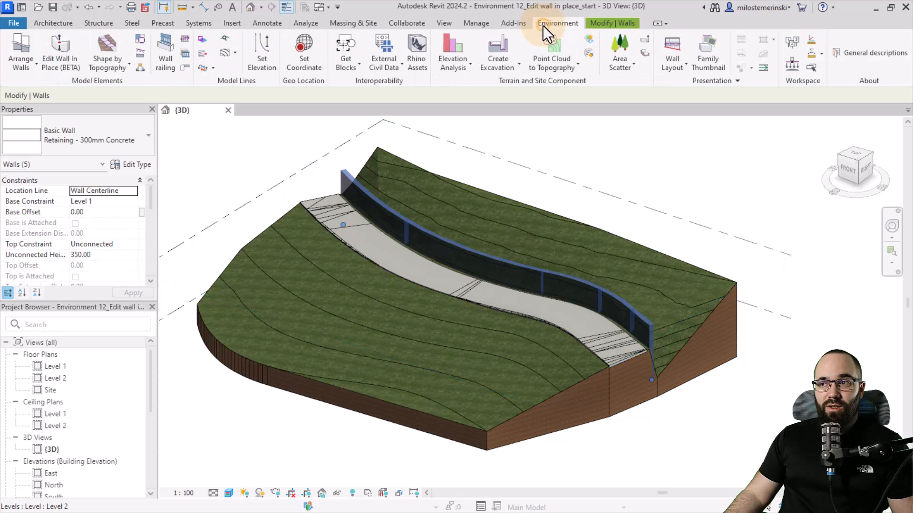
click(63, 70)
- Place height-change markers on the wall chain's top edge at its far uphill end and its near end
scroll(345, 176, up, 4)
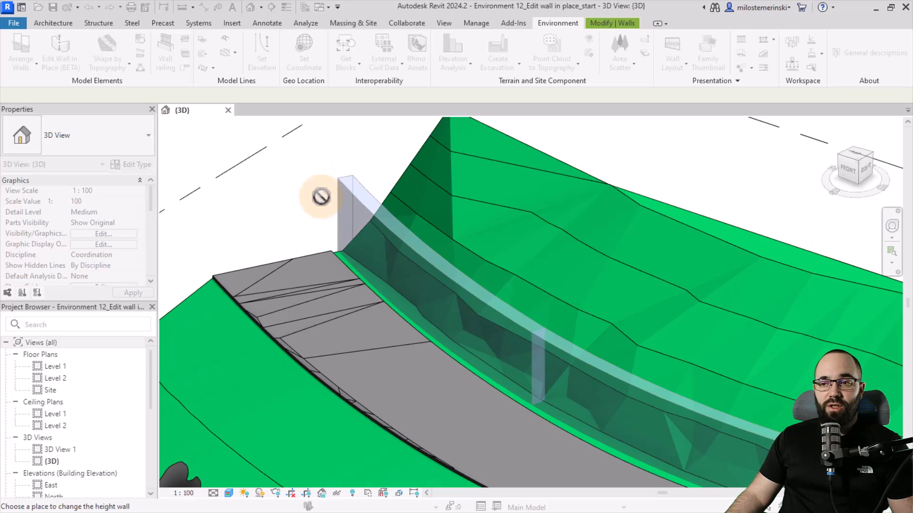
scroll(338, 181, down, 5)
mouse_move(428, 323)
shift+middle_down()
mouse_move(357, 257)
mouse_move(440, 310)
shift+middle_up()
scroll(306, 226, up, 4)
scroll(291, 222, down, 3)
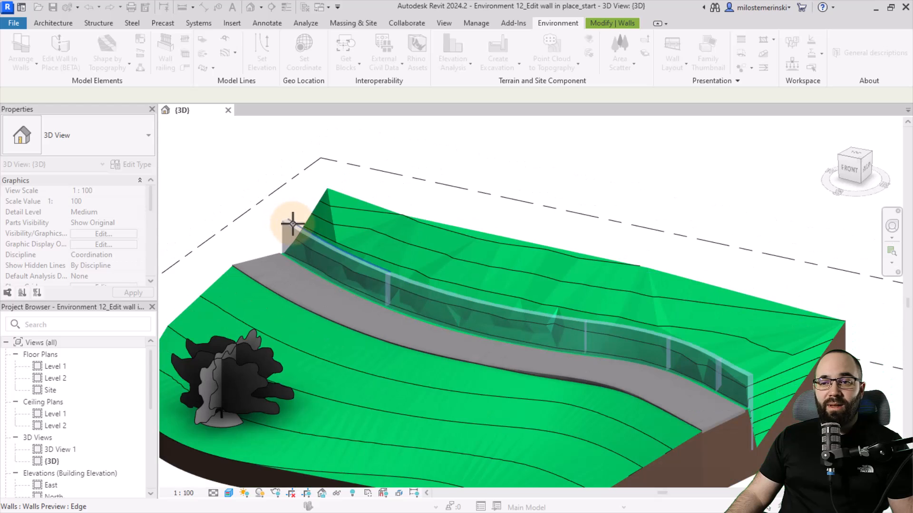
scroll(309, 204, down, 2)
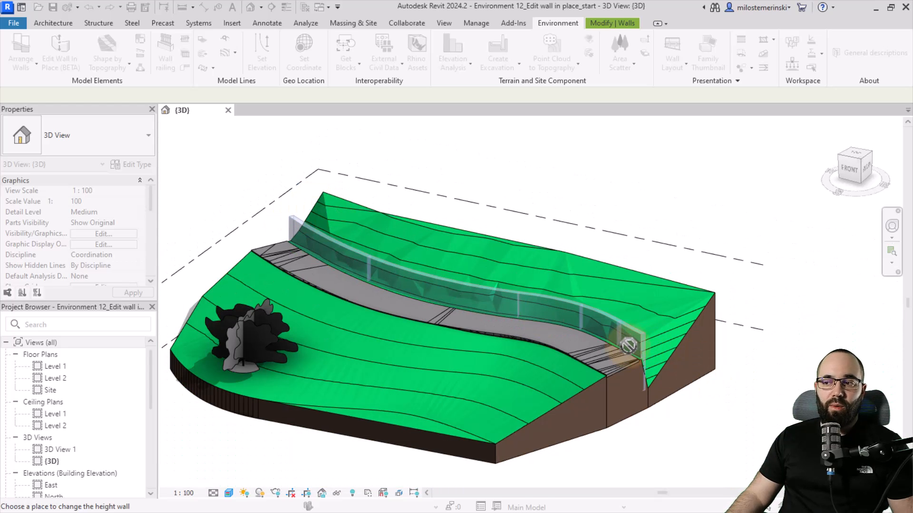
click(294, 217)
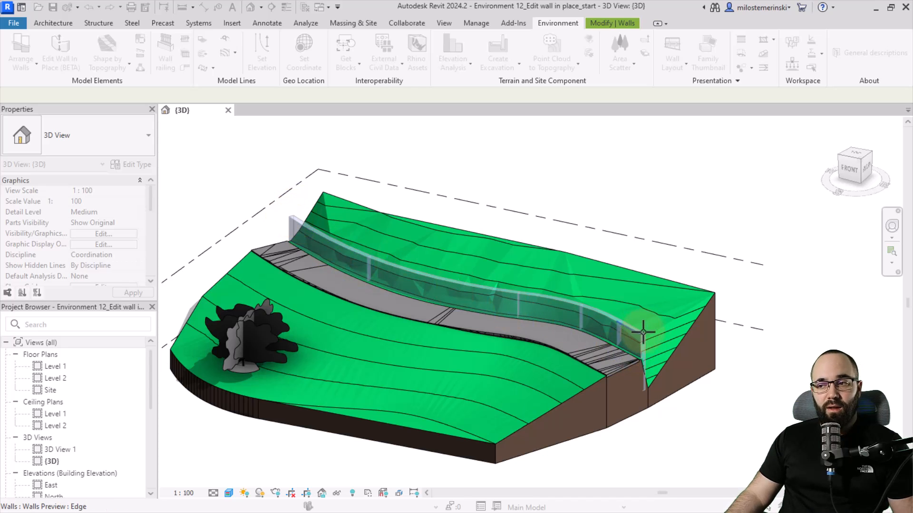
click(640, 333)
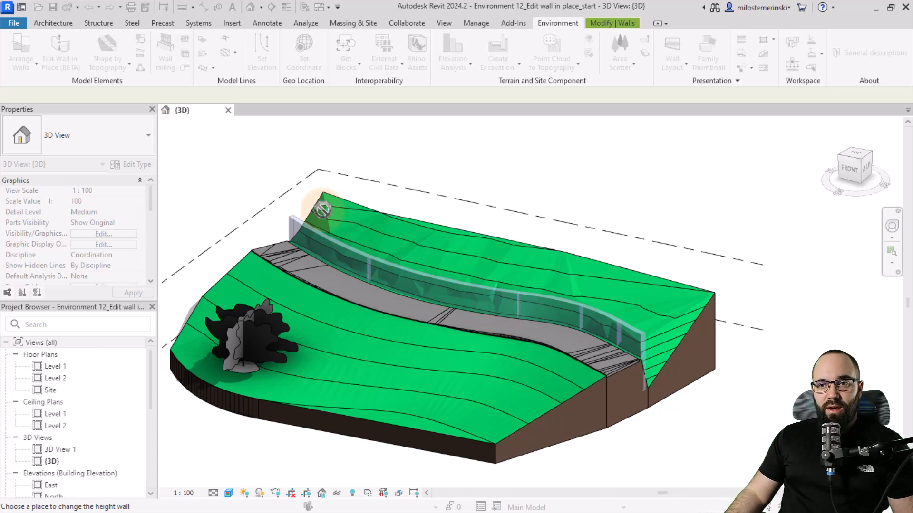
- Raise the top of the height marker at the wall chain's far end to a top offset of about 475
scroll(289, 210, up, 5)
click(281, 224)
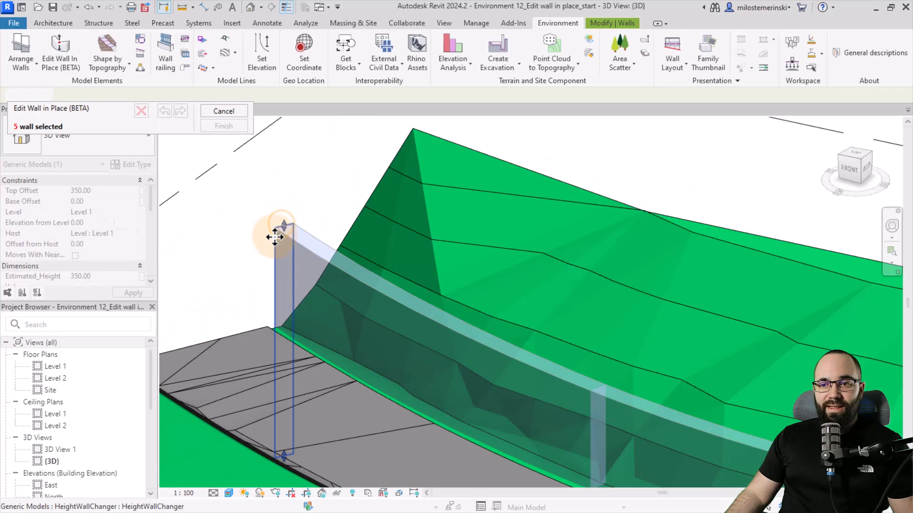
drag(282, 223, 281, 147)
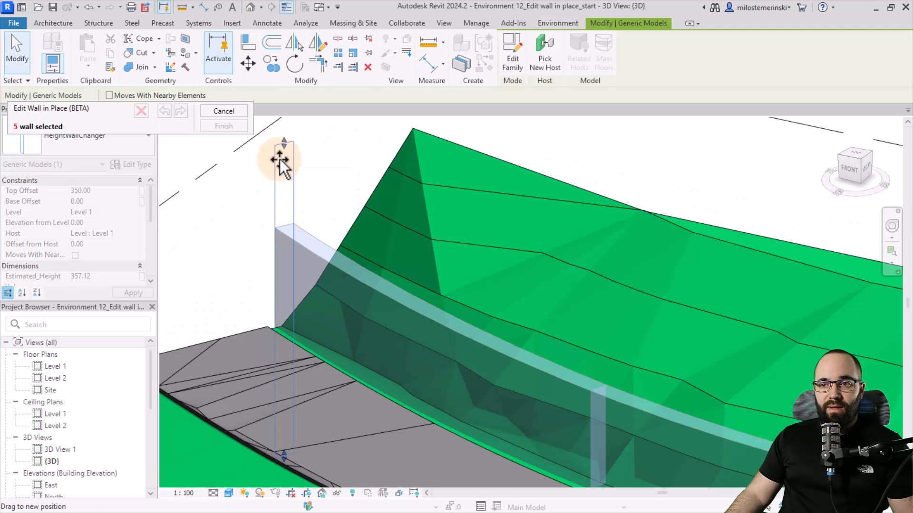
scroll(261, 205, down, 5)
- Lower the top of the height marker at the wall chain's near end to a top offset of about 267 and finish the wall edit
scroll(618, 328, up, 6)
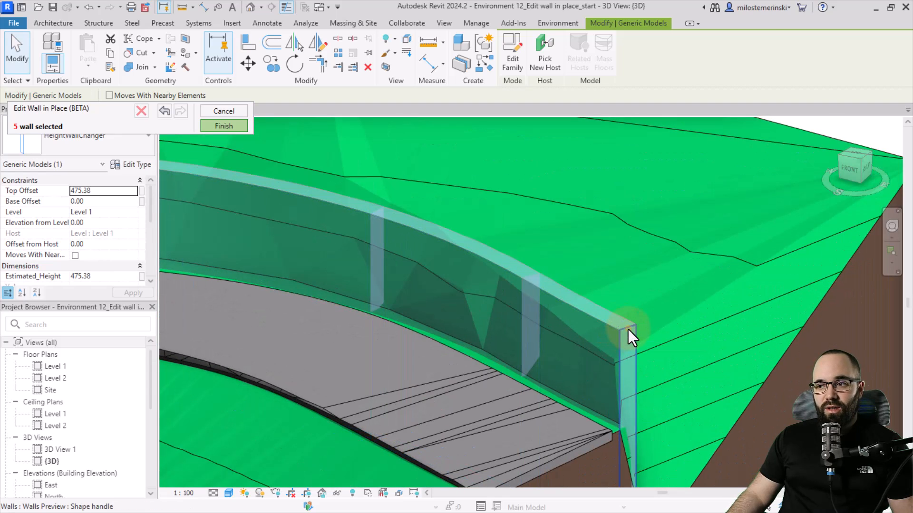
click(627, 329)
click(626, 331)
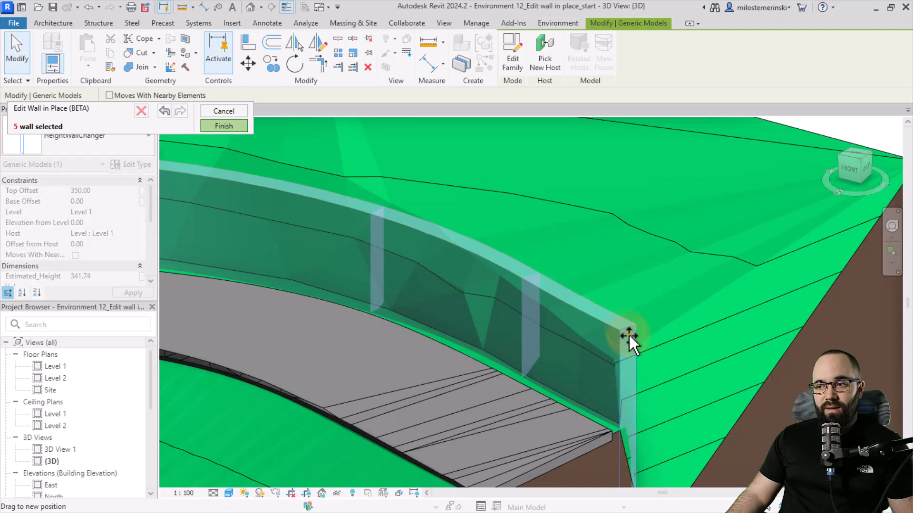
drag(628, 373, 621, 378)
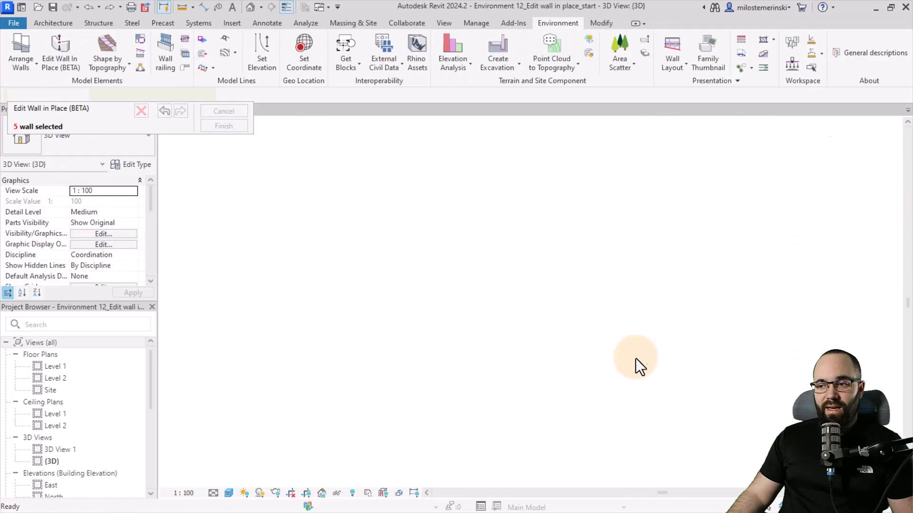
scroll(632, 341, down, 2)
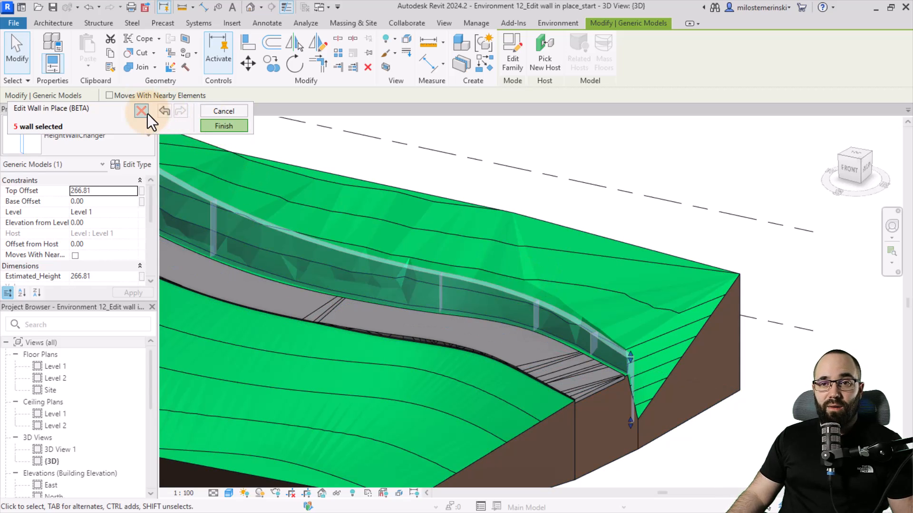
click(221, 125)
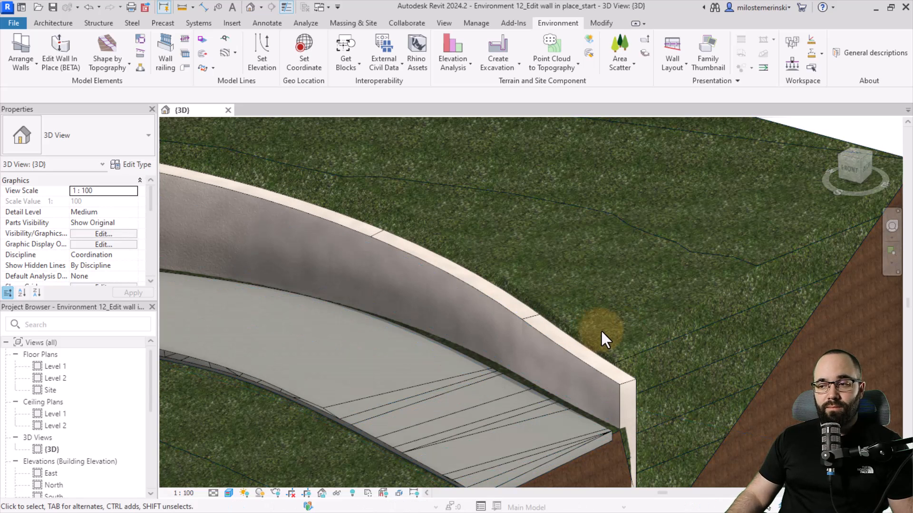
scroll(600, 329, down, 8)
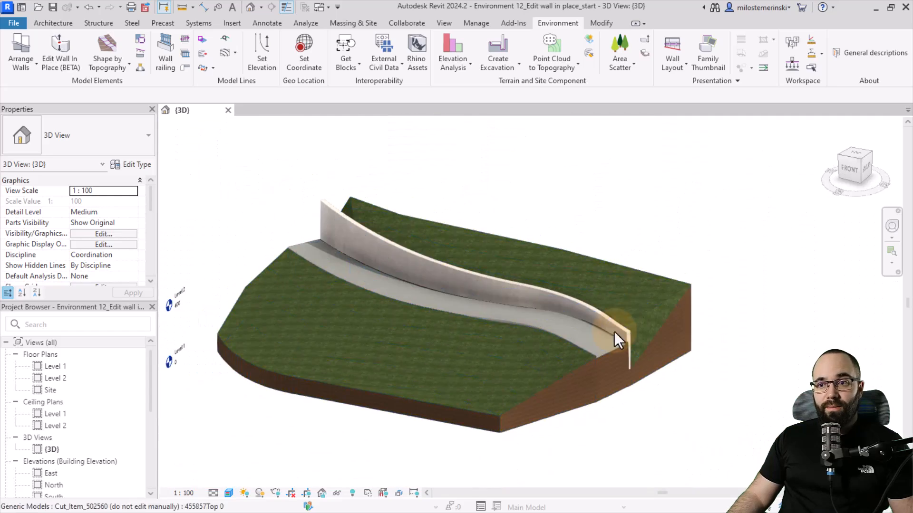
shift+middle_drag(614, 332, 362, 281)
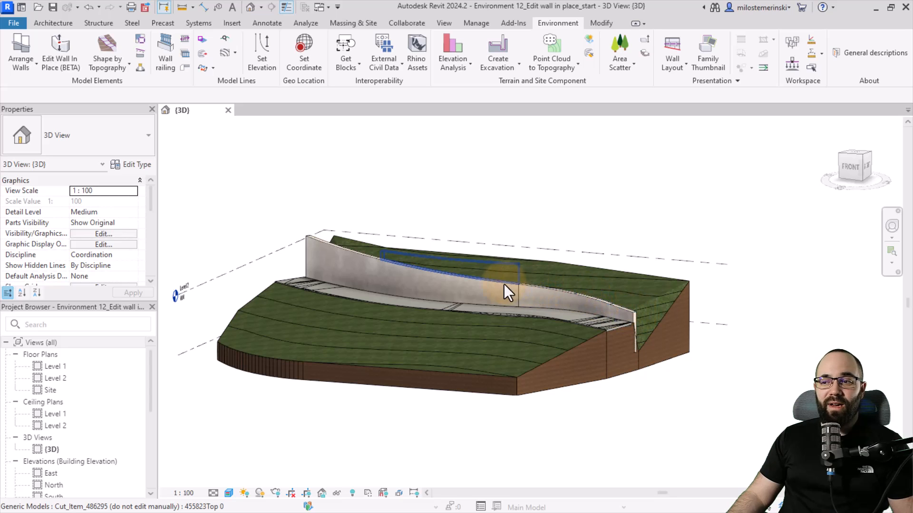
shift+middle_drag(326, 241, 540, 335)
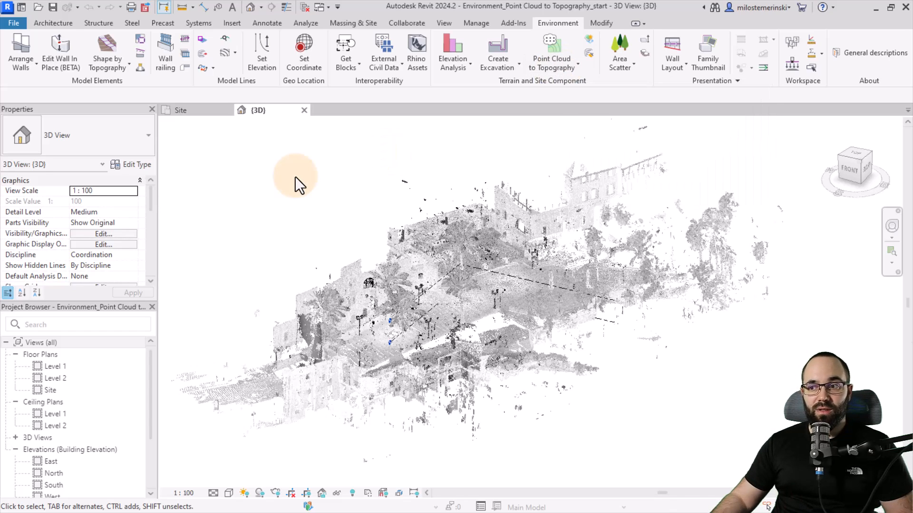
- Start Point Cloud to Topography and select the hillside point cloud as its source
shift+middle_drag(615, 431, 787, 424)
shift+middle_drag(791, 394, 663, 438)
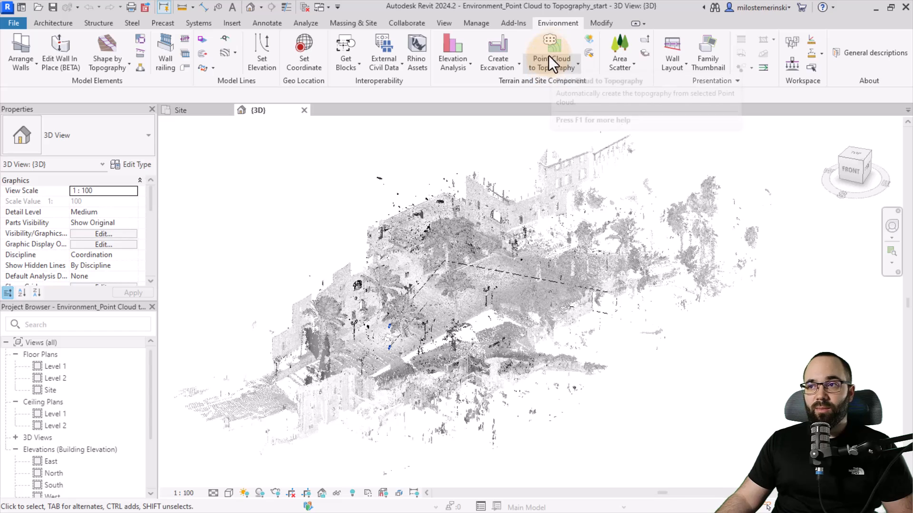
click(561, 68)
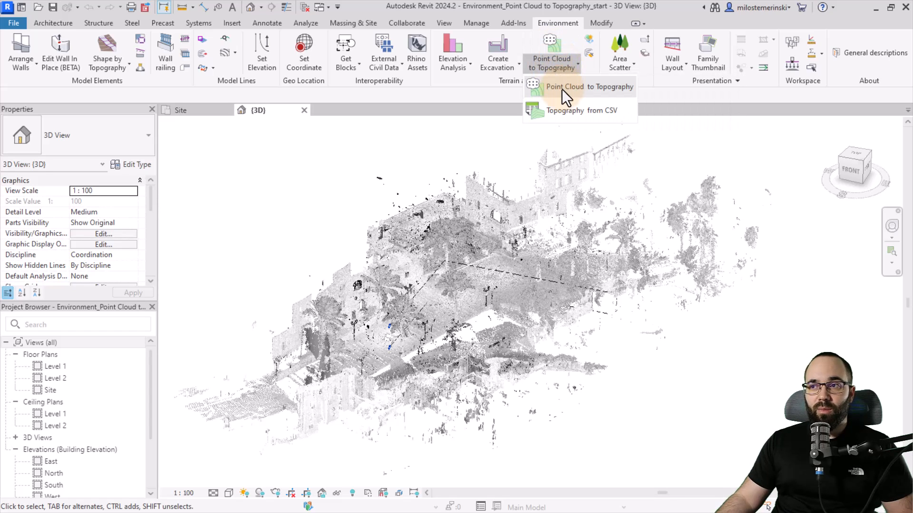
click(560, 87)
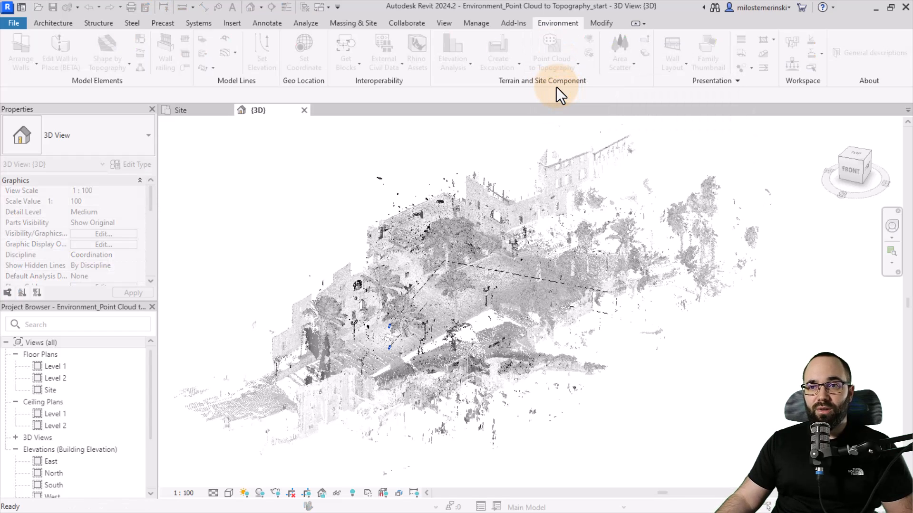
click(427, 210)
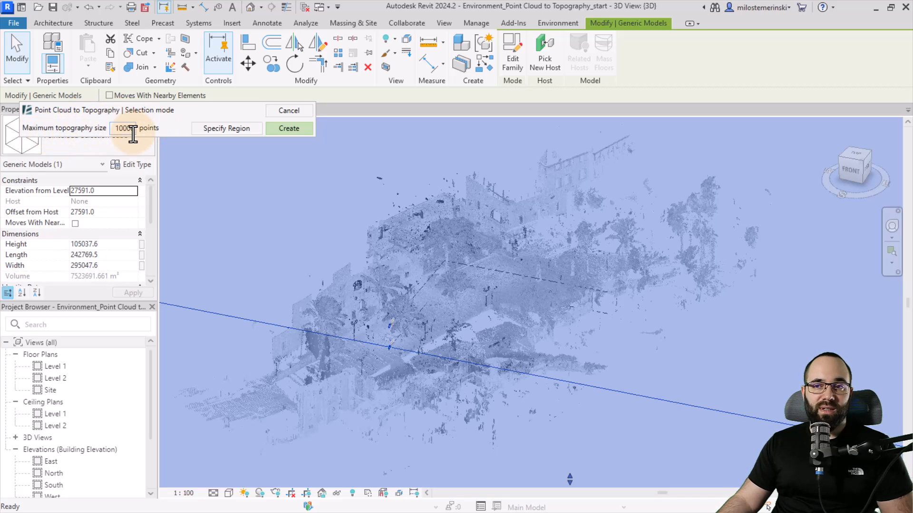
- Outline a ten-corner region around the main part of the point cloud in top view, cutting off its outer edges, and apply it
click(215, 128)
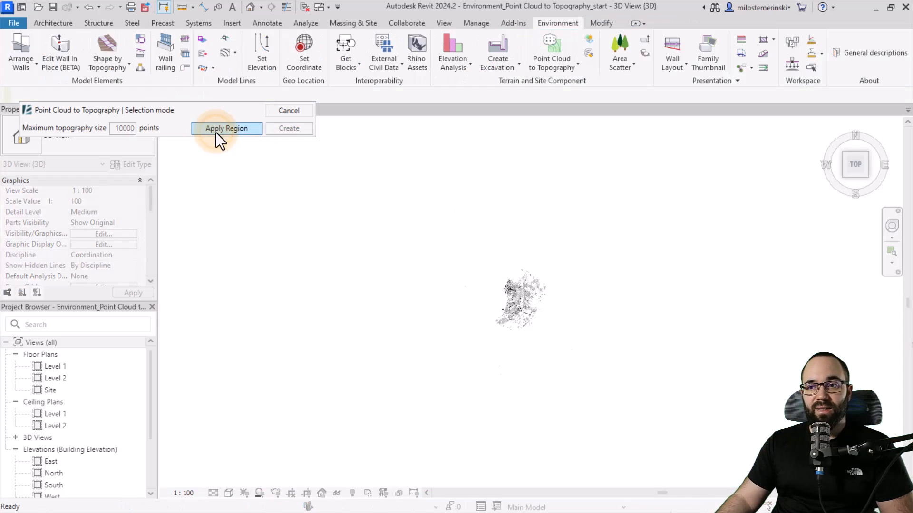
scroll(527, 314, up, 4)
click(379, 367)
click(446, 405)
click(506, 320)
click(565, 284)
click(567, 248)
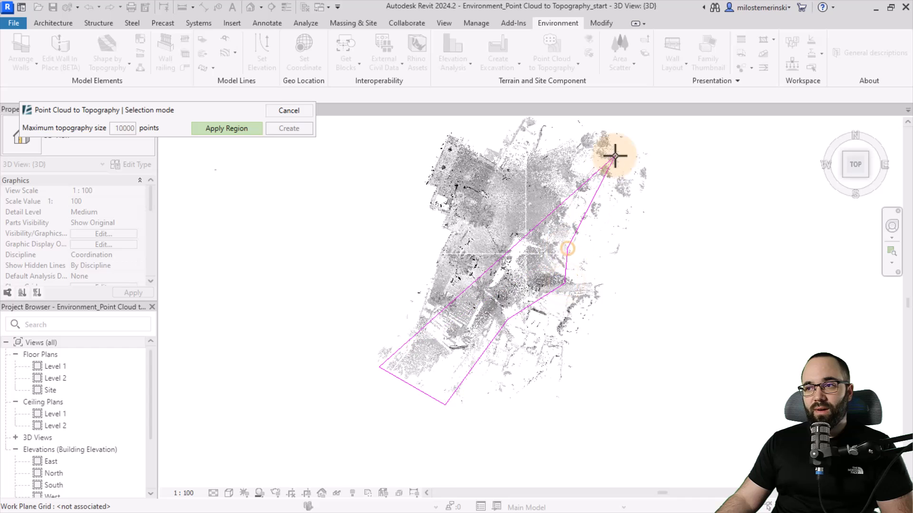
click(620, 159)
click(575, 128)
click(523, 139)
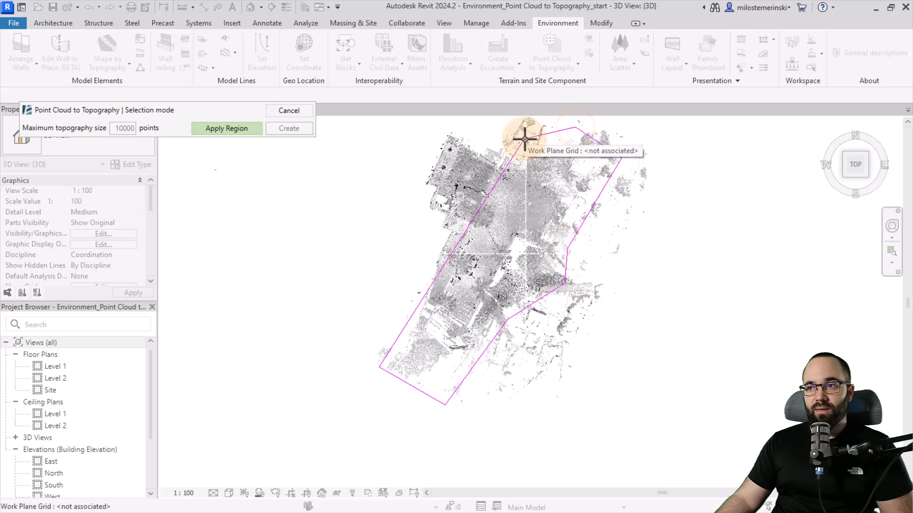
click(468, 143)
click(439, 235)
click(371, 207)
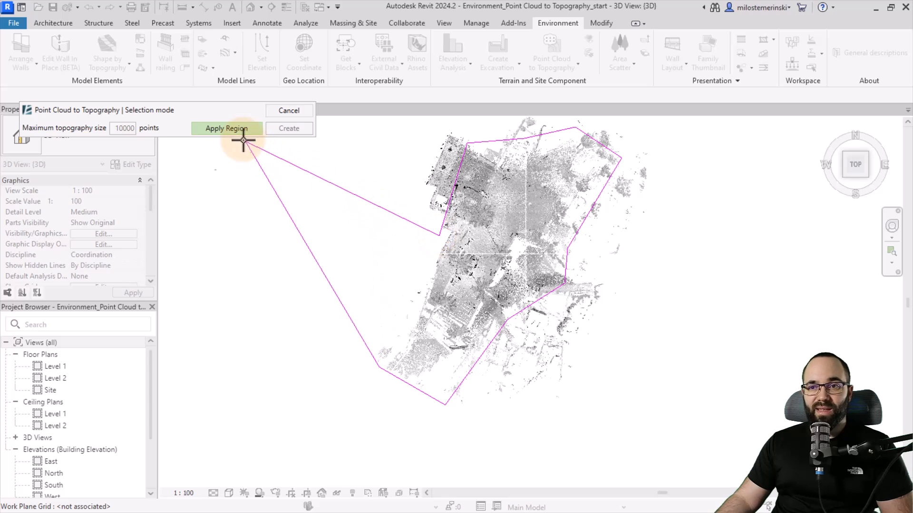
click(217, 129)
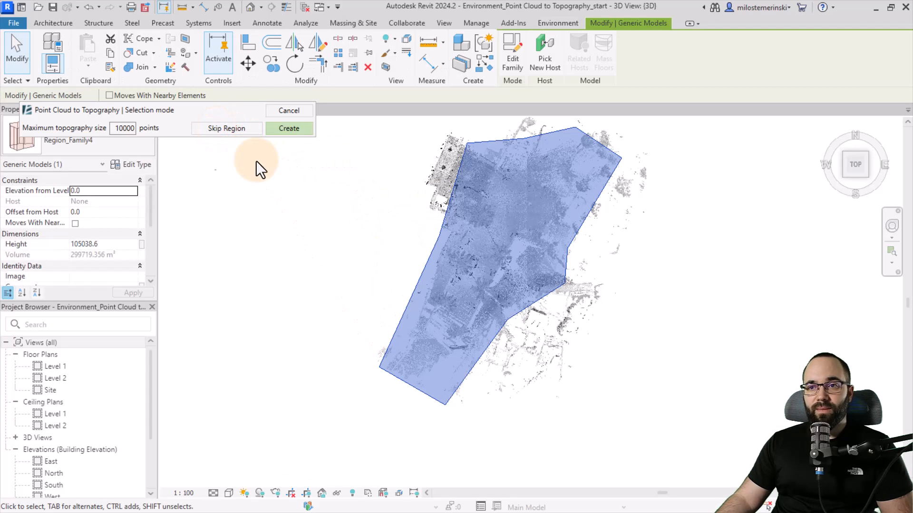
- Generate a toposolid from the region on base level Level 1 with the family type Grassland - 1200mm
click(285, 129)
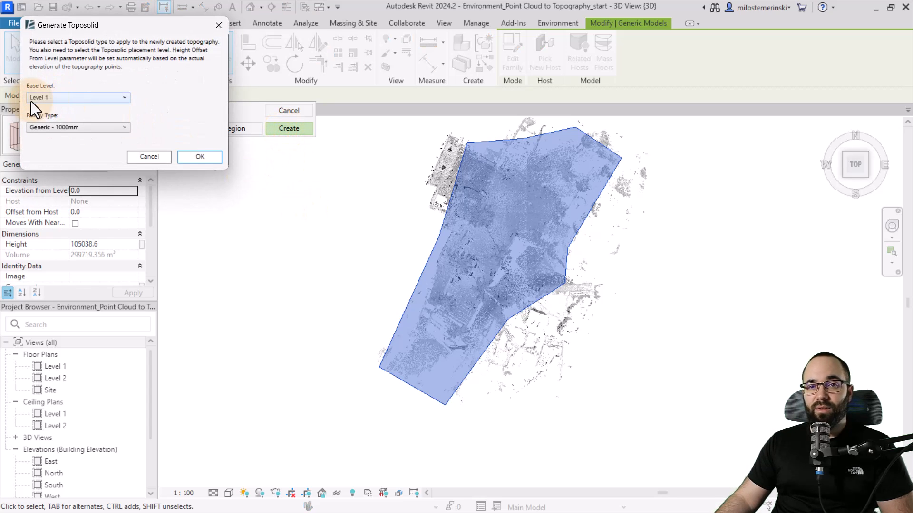
click(77, 127)
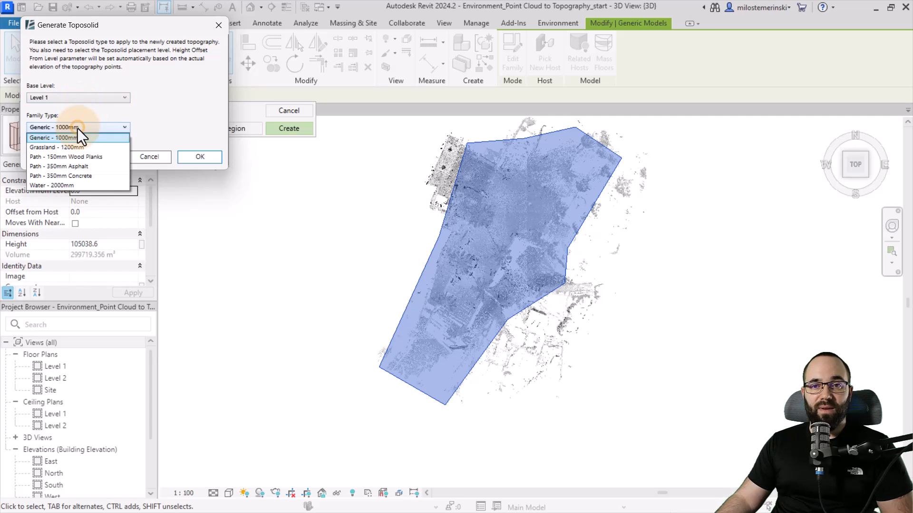
click(41, 148)
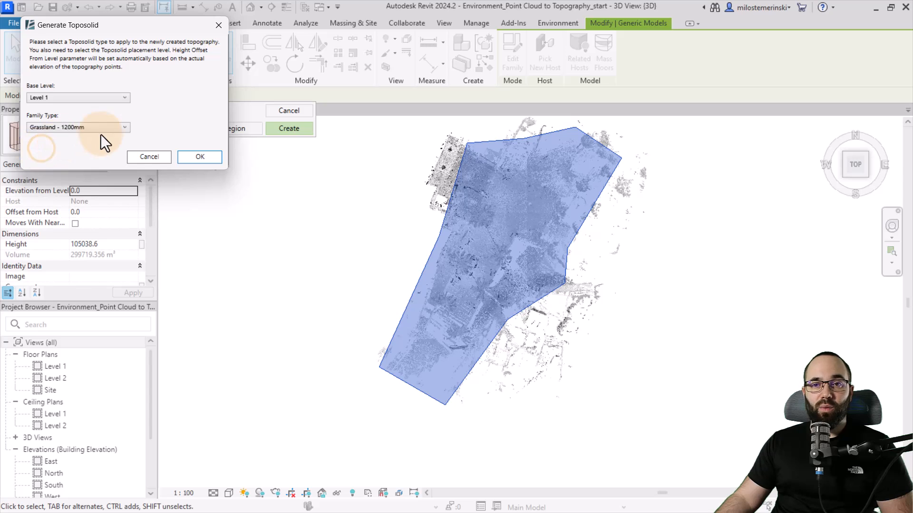
click(203, 158)
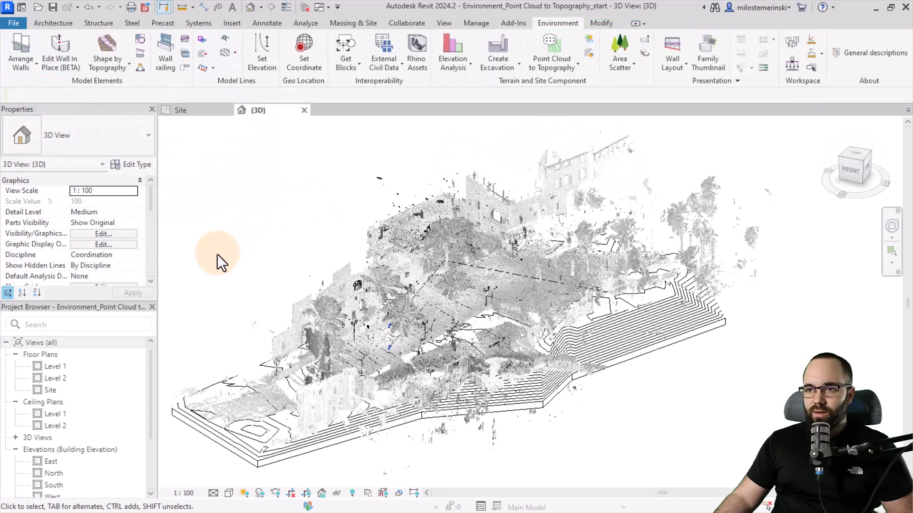
shift+middle_drag(217, 254, 257, 249)
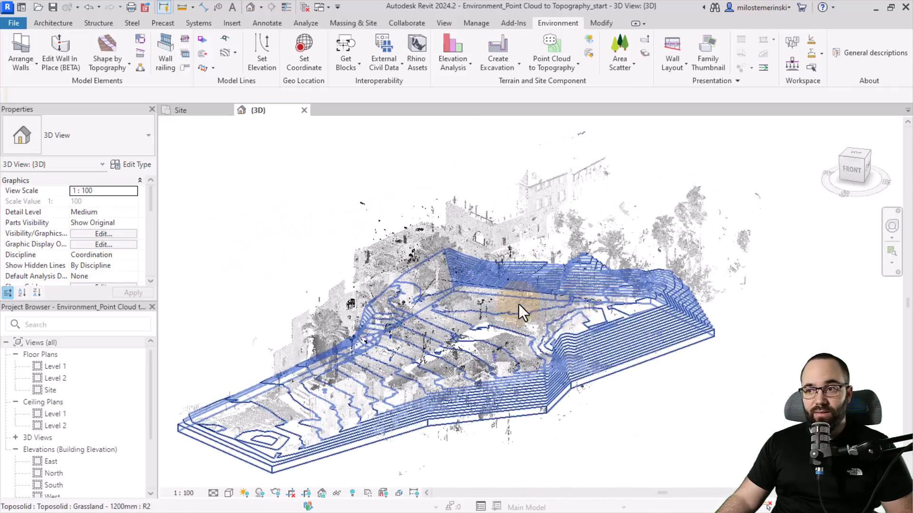
shift+middle_drag(610, 419, 374, 381)
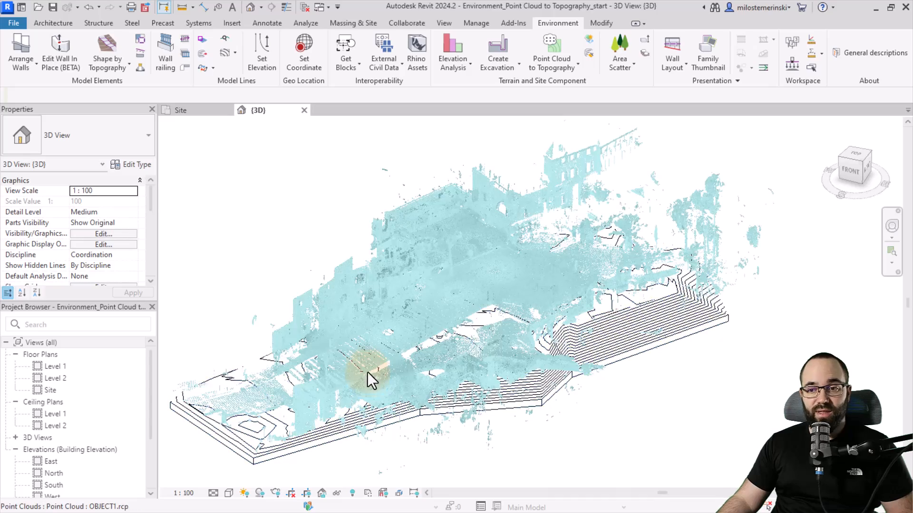
shift+middle_drag(401, 337, 465, 292)
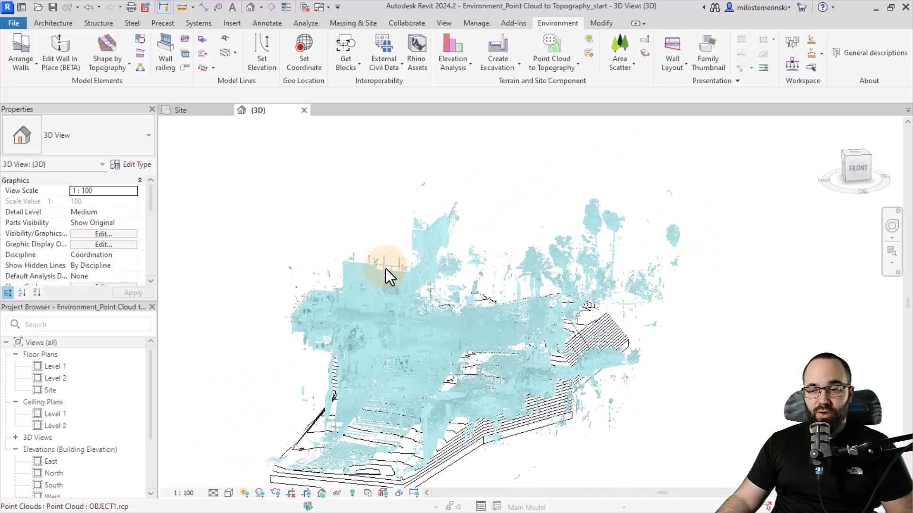
- Turn on the section box in the 3D view and pull its front face back until it cuts through the toposolid
shift+middle_drag(259, 377, 247, 412)
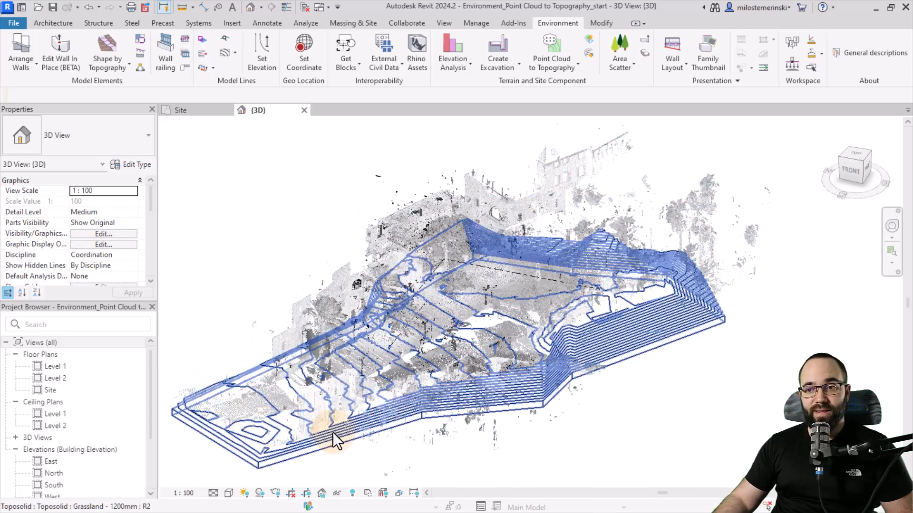
shift+middle_drag(573, 431, 590, 418)
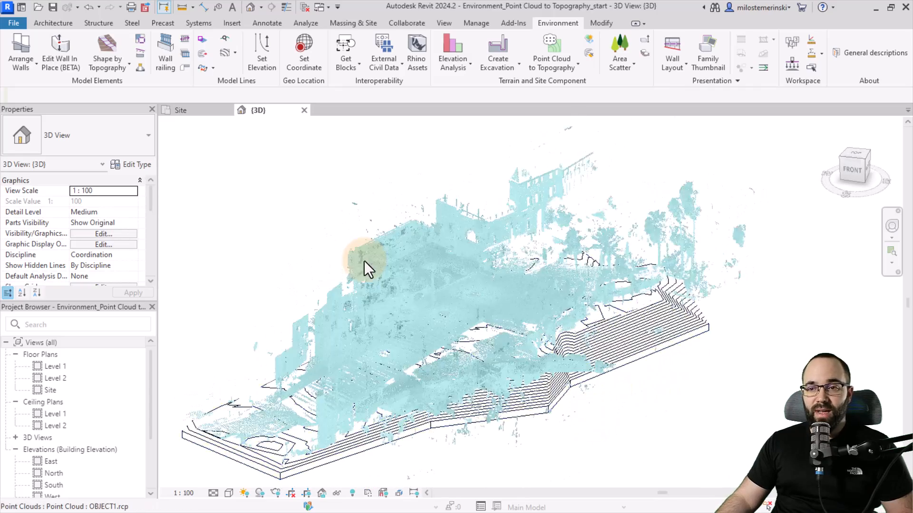
scroll(363, 260, down, 2)
scroll(87, 232, down, 5)
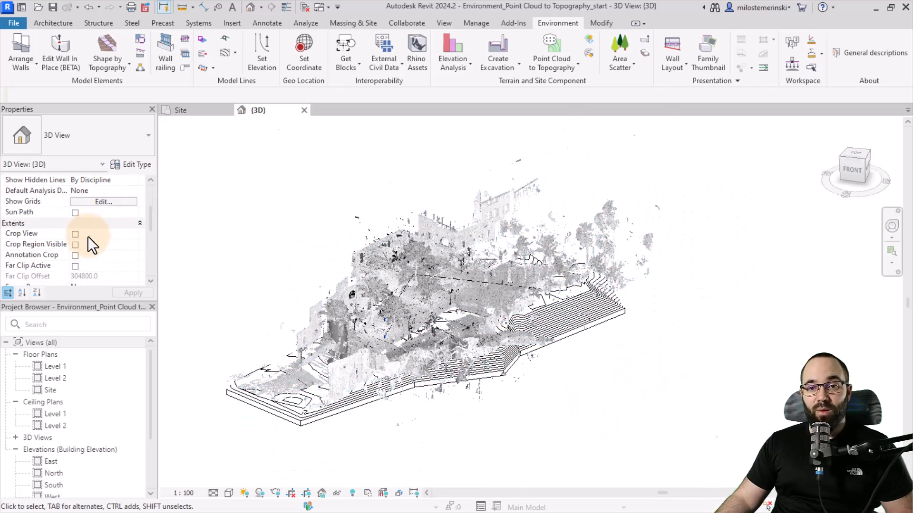
click(76, 267)
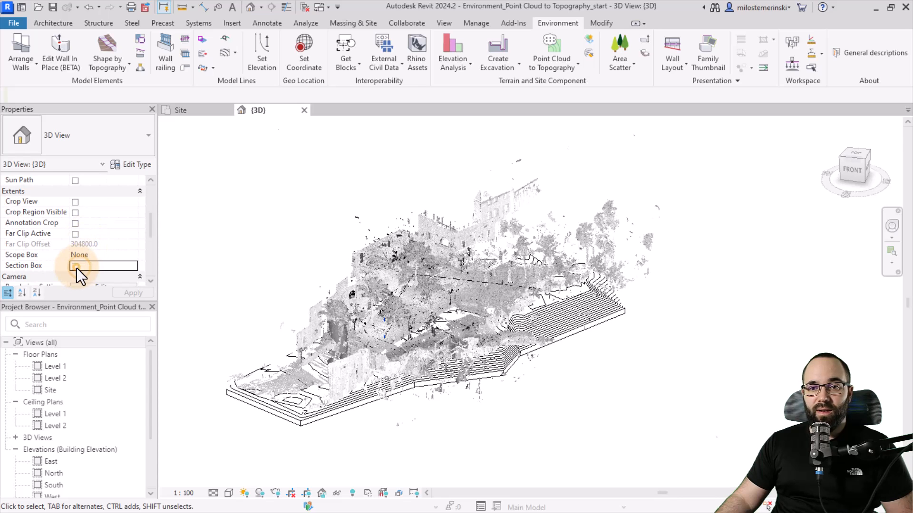
scroll(413, 278, down, 2)
scroll(414, 277, down, 1)
click(361, 272)
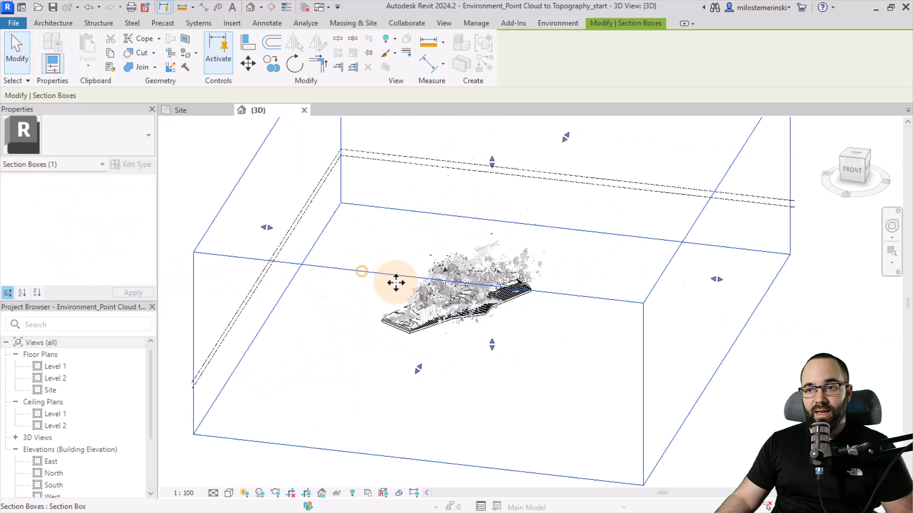
drag(418, 373, 471, 272)
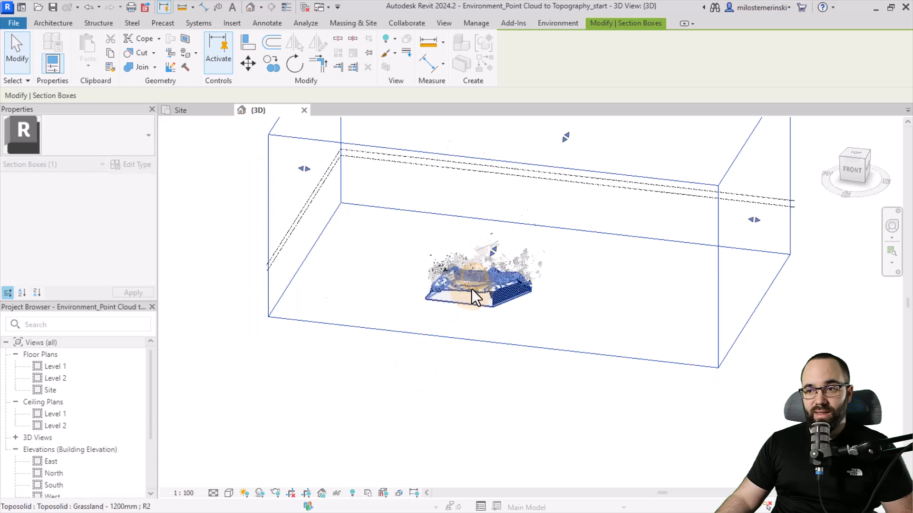
- Examine from several angles how closely the cut toposolid's surface follows the ground in the point cloud
scroll(481, 266, up, 6)
shift+middle_drag(428, 350, 438, 326)
scroll(465, 212, up, 5)
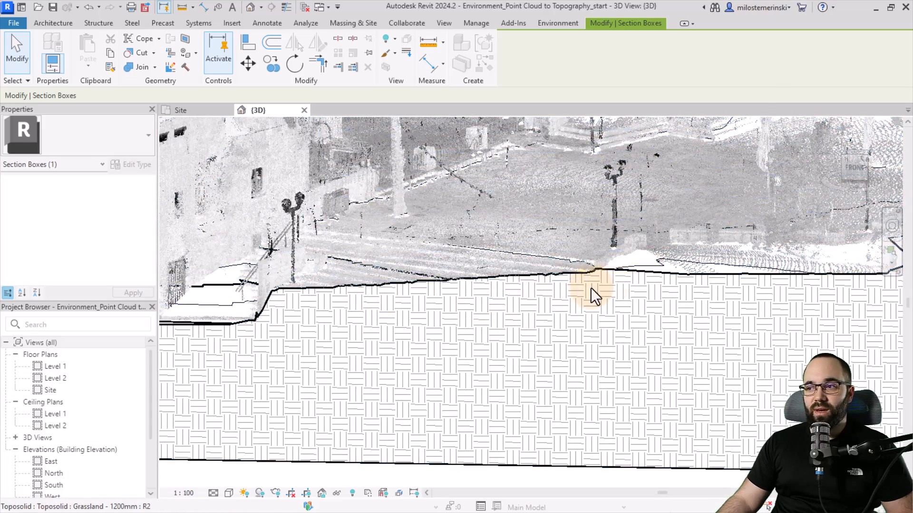
scroll(463, 309, down, 8)
scroll(517, 316, down, 6)
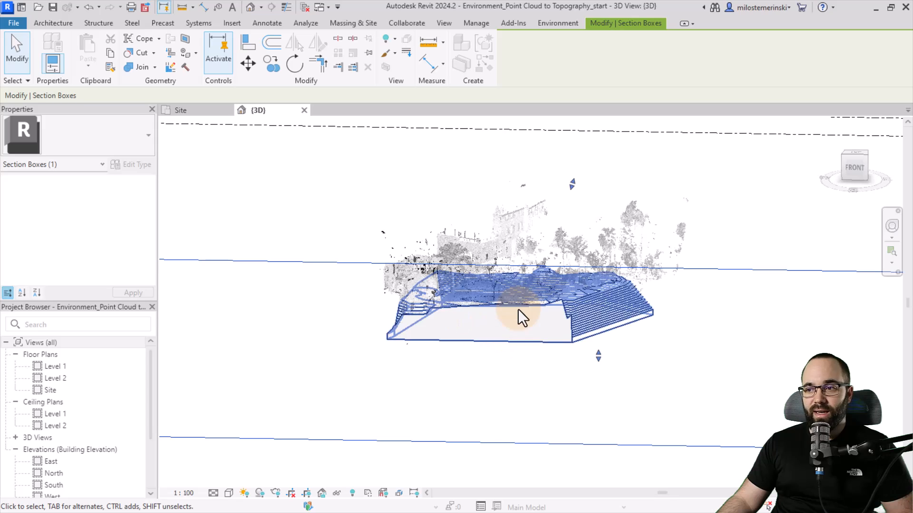
shift+middle_drag(544, 309, 456, 352)
scroll(452, 263, up, 8)
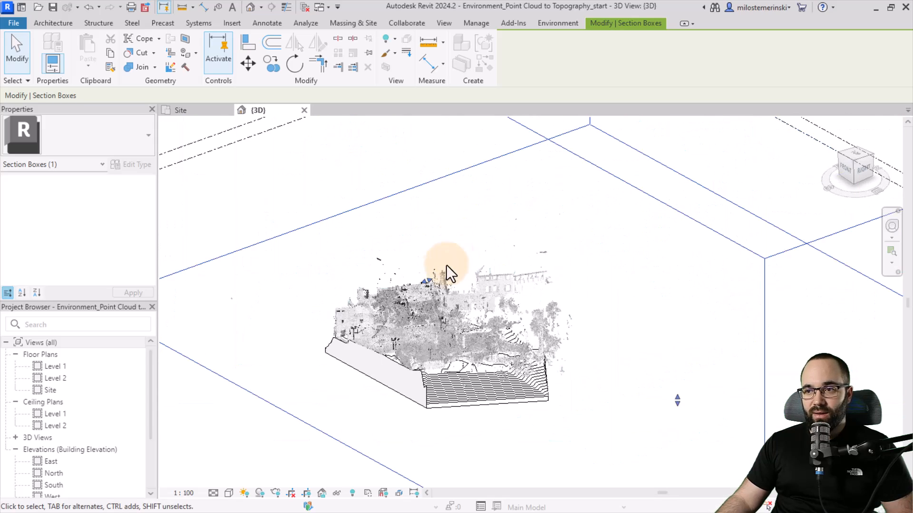
drag(476, 265, 475, 266)
shift+middle_drag(398, 363, 449, 289)
scroll(505, 359, up, 5)
scroll(506, 359, up, 4)
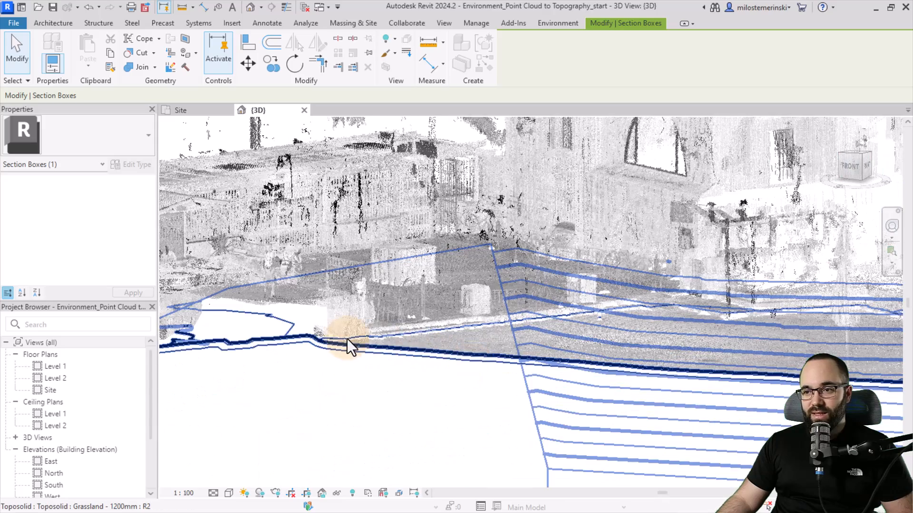
scroll(347, 338, down, 2)
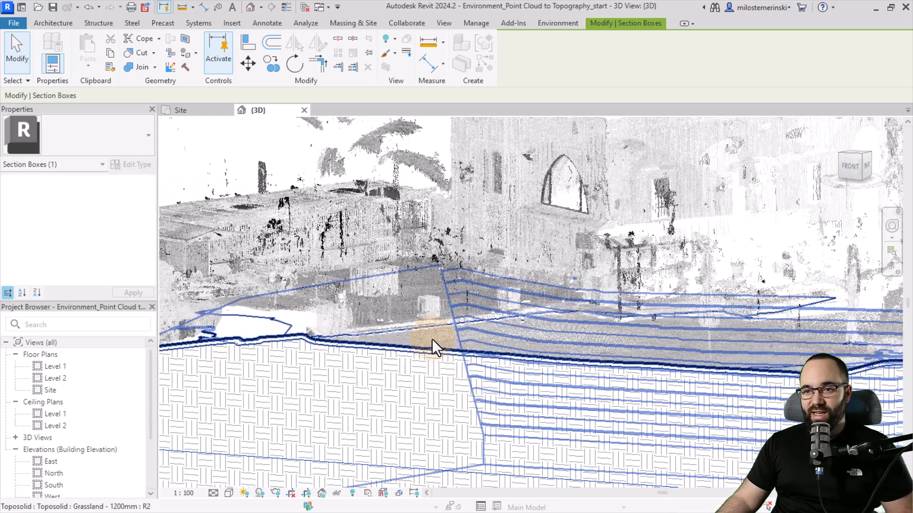
scroll(418, 341, down, 8)
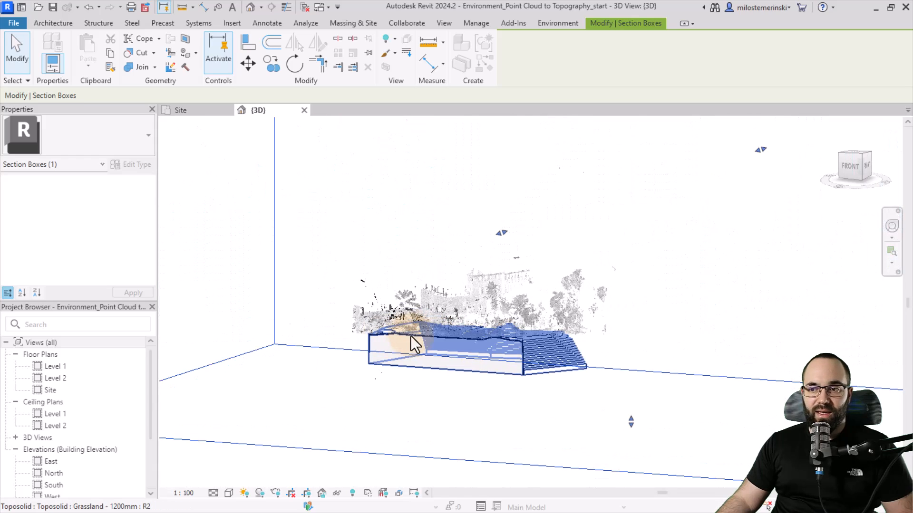
scroll(422, 338, up, 2)
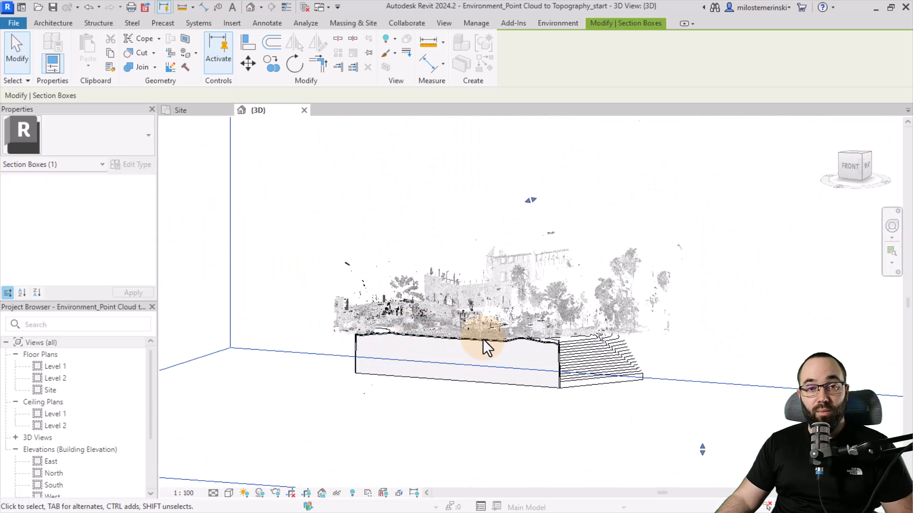
- Pull the section box's front face back out past the toposolid and turn off the section box
scroll(489, 347, down, 4)
shift+middle_drag(465, 418, 430, 293)
scroll(350, 363, up, 4)
scroll(350, 363, down, 3)
scroll(287, 264, up, 3)
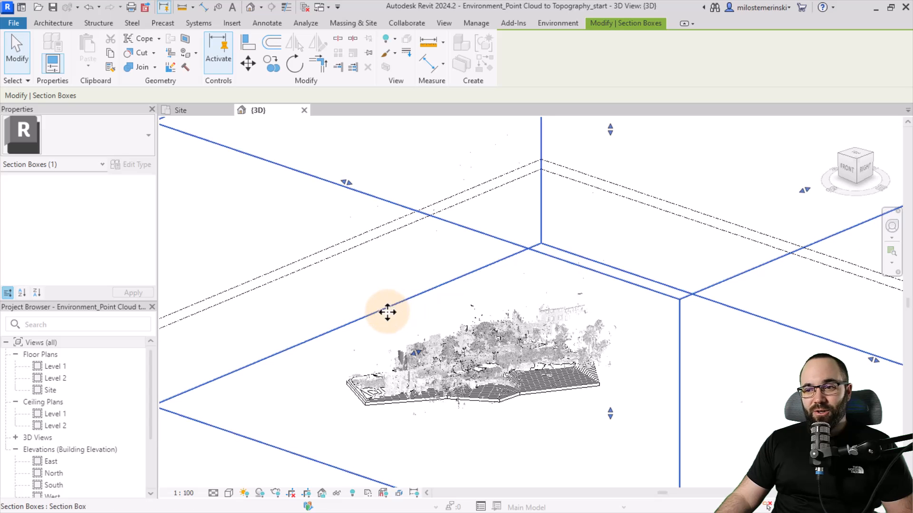
click(386, 316)
shift+middle_drag(398, 343, 253, 296)
scroll(96, 269, down, 5)
click(75, 266)
scroll(504, 418, up, 2)
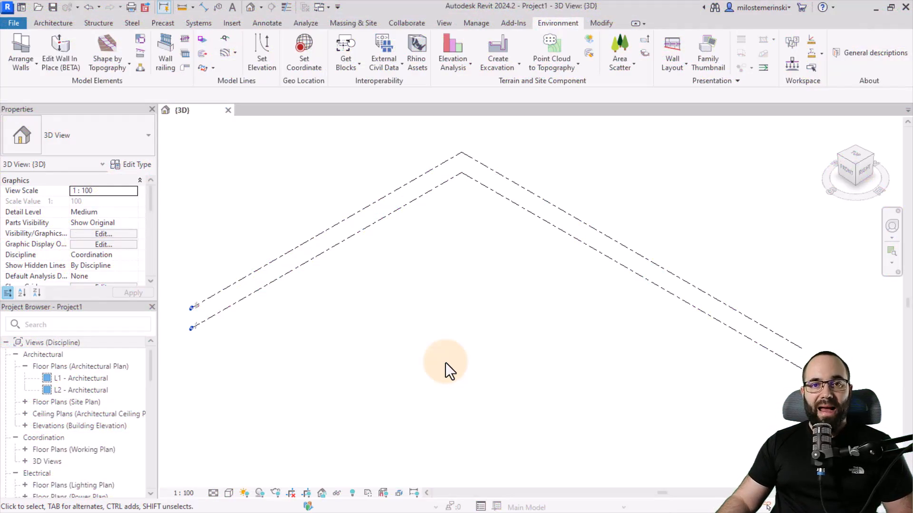
- Add the Landscape Model Rhino file to Rhino Assets in Meters, with all layers, project internal coordinates on level L1 and grouped objects
click(417, 69)
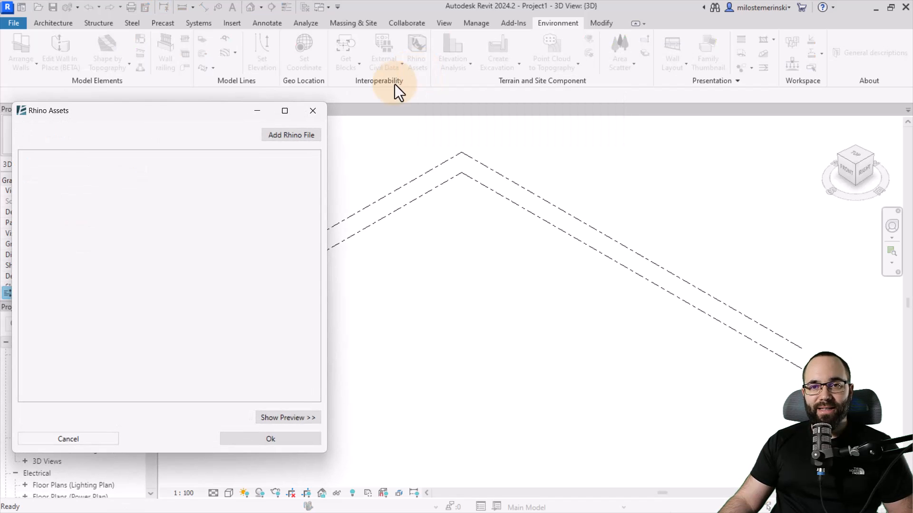
drag(202, 110, 264, 102)
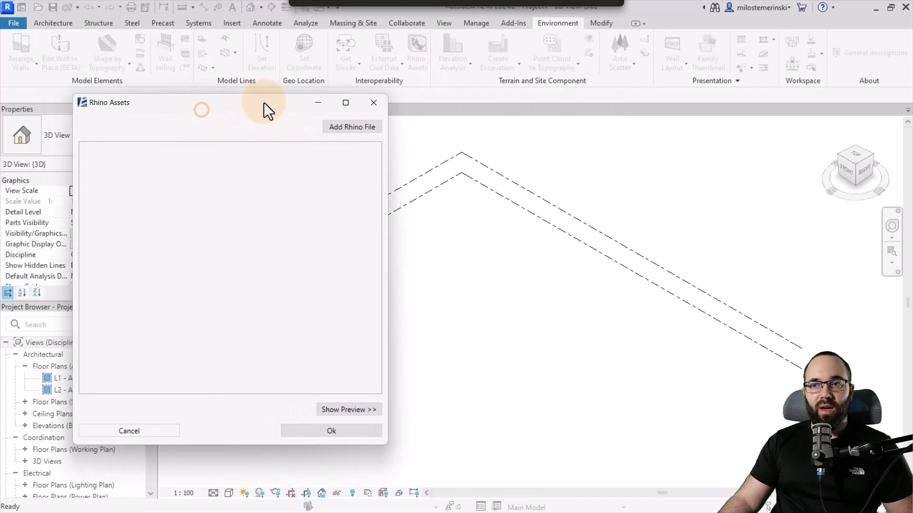
click(357, 126)
click(529, 189)
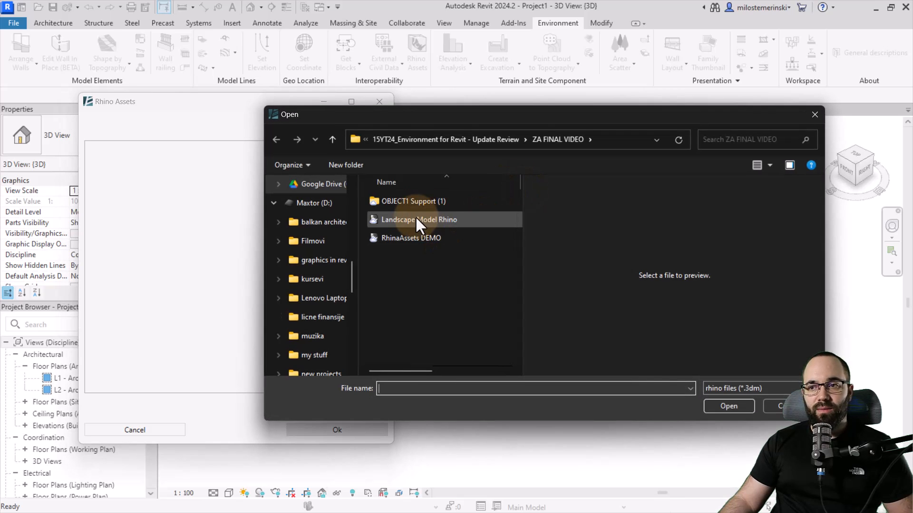
click(416, 220)
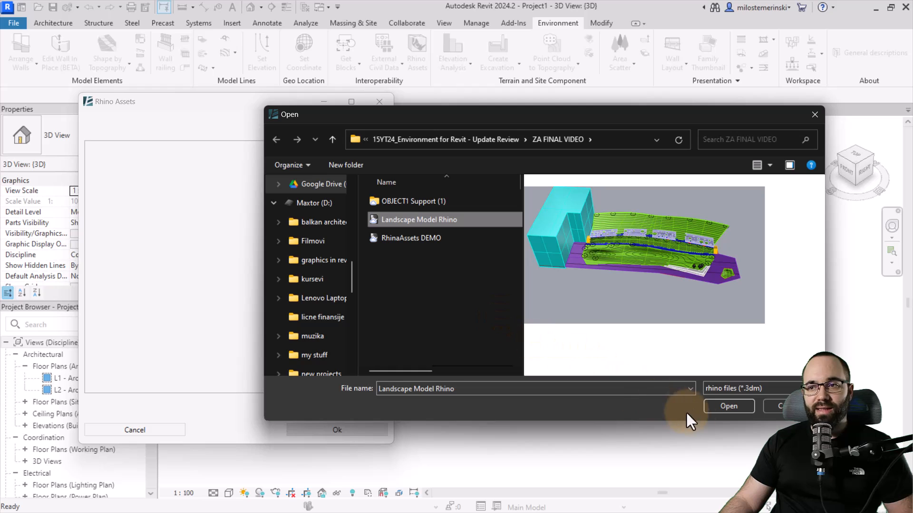
click(714, 410)
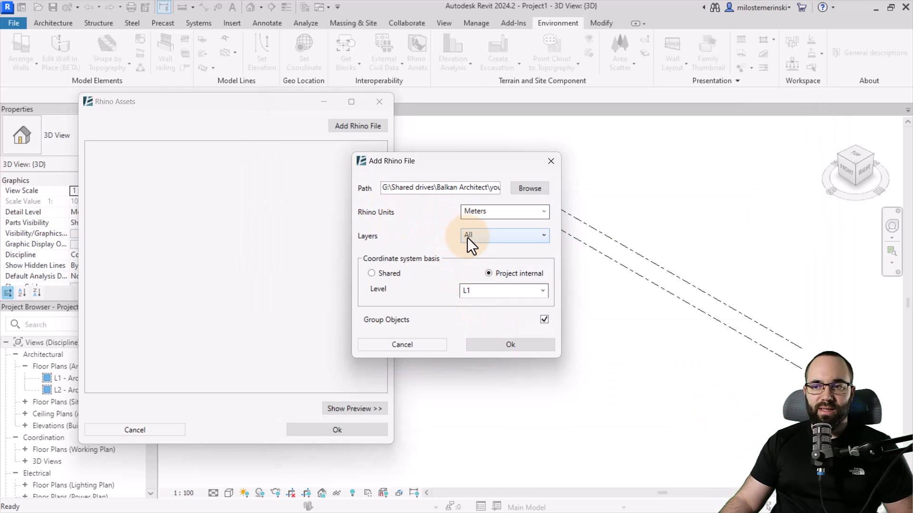
click(497, 344)
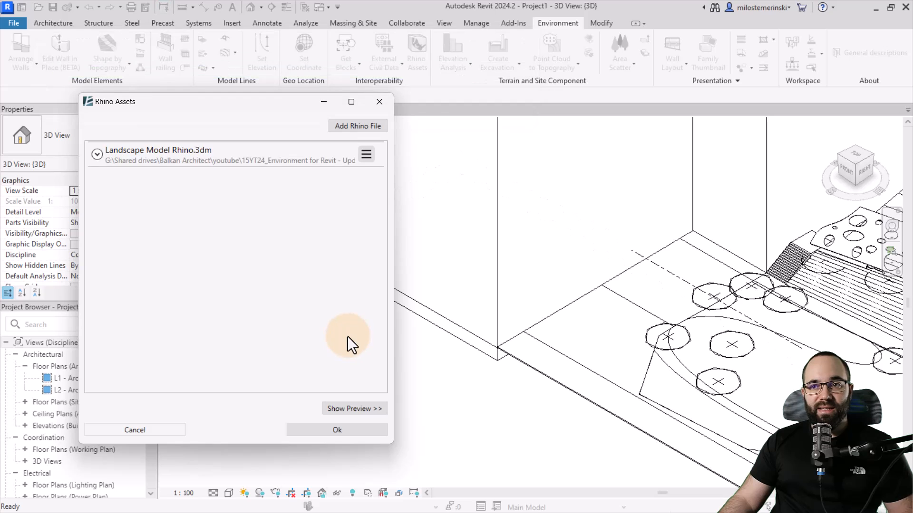
- Show the Rhino model preview, expand the file's layer list, and hide the 2D layout and Building silhouette layers
click(343, 412)
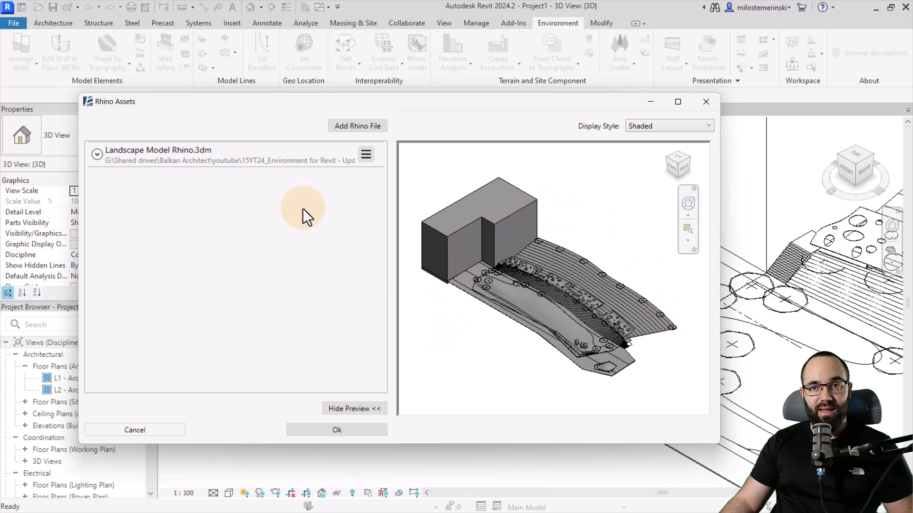
click(97, 155)
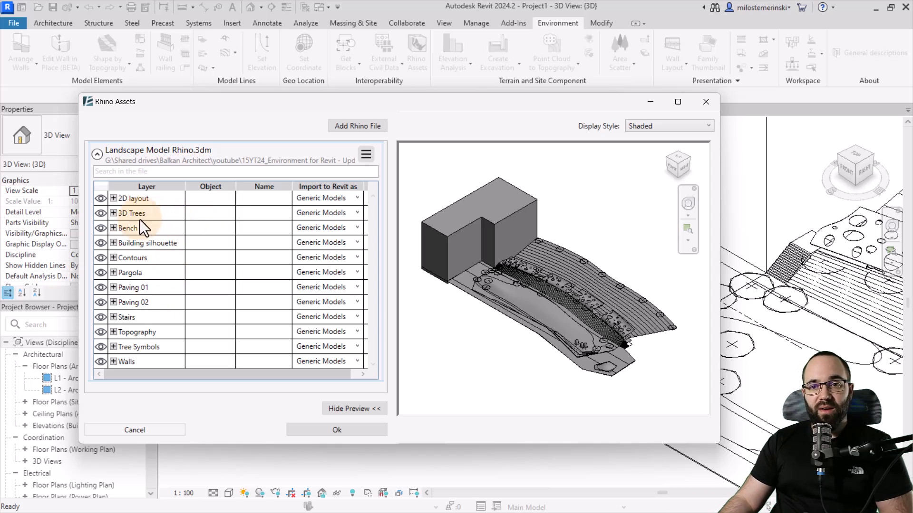
click(99, 201)
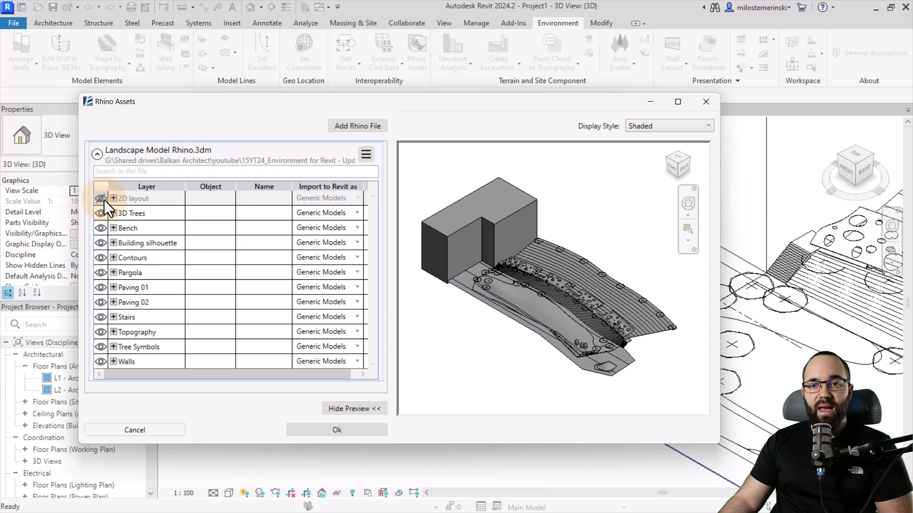
click(100, 243)
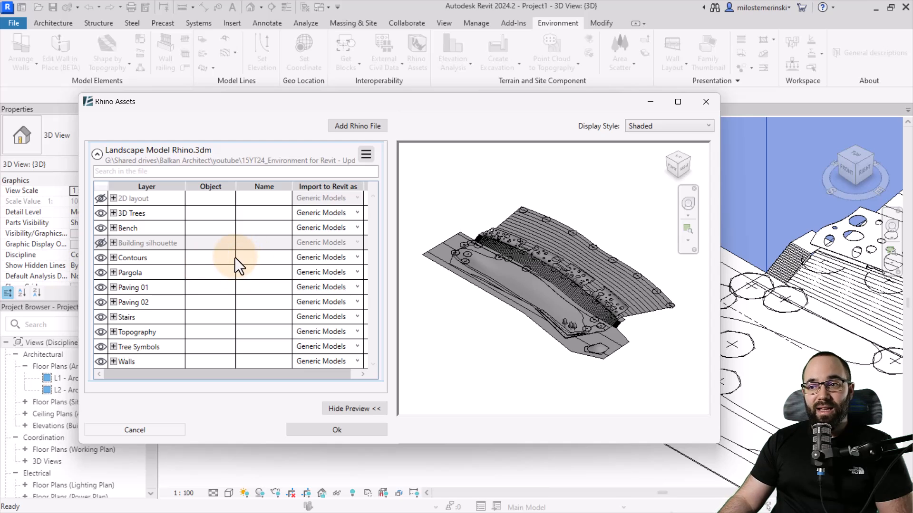
- Expand the Pargola layer and select all four of its Brep objects
scroll(535, 246, up, 5)
drag(503, 249, 482, 219)
drag(534, 250, 489, 227)
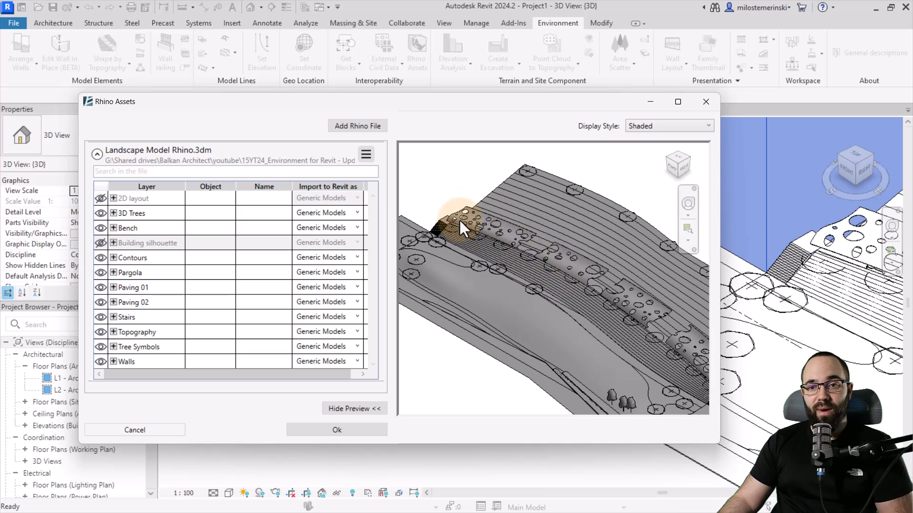
click(113, 273)
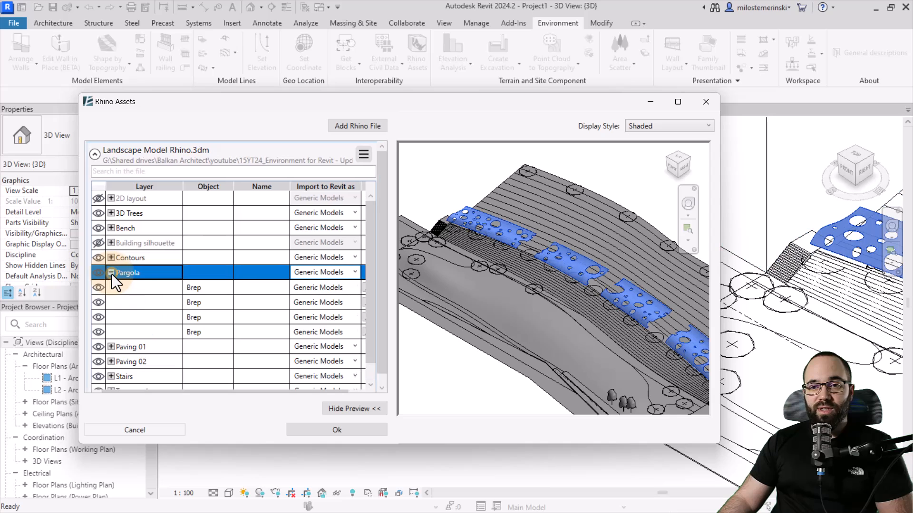
click(212, 290)
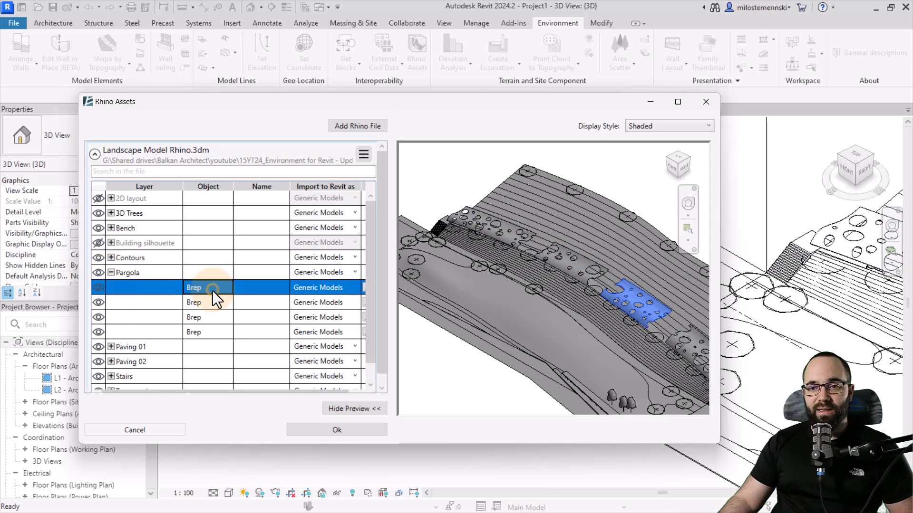
shift+click(214, 332)
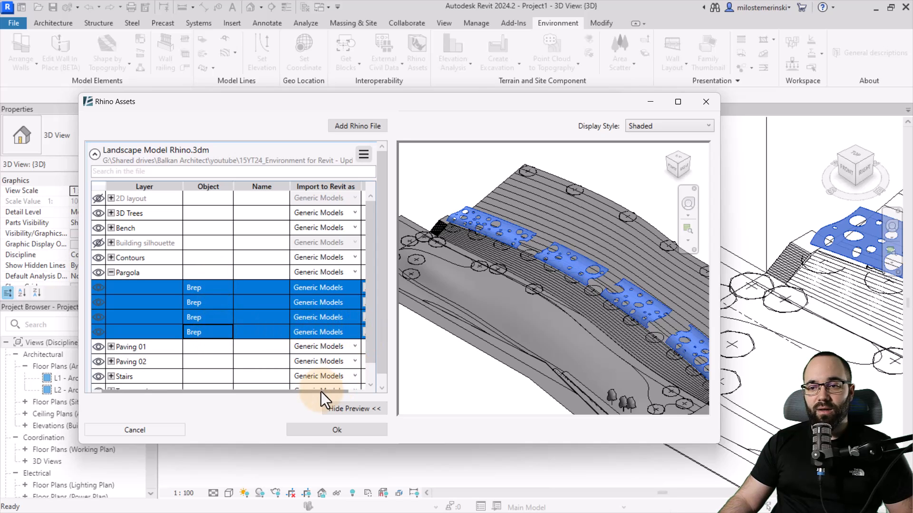
- Open the import settings for the four selected pergola Breps and set their import category to Entourage
drag(321, 392, 328, 380)
click(357, 332)
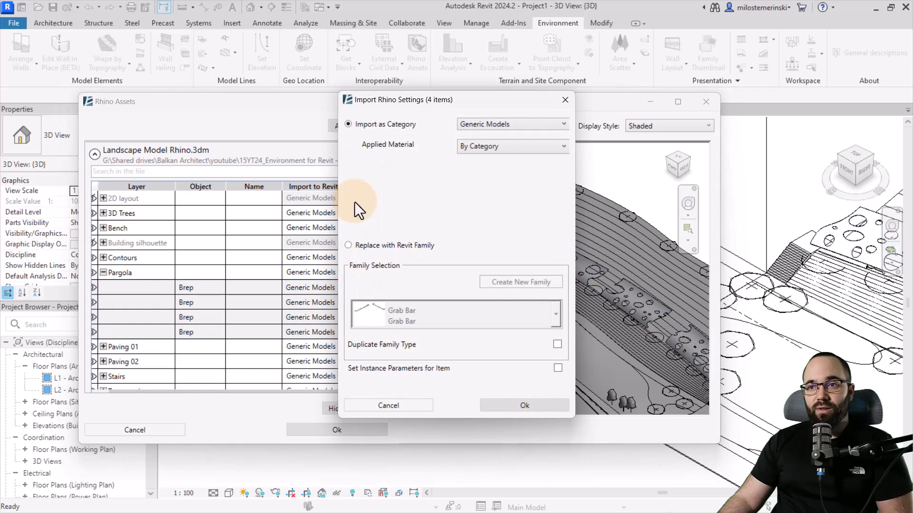
drag(386, 102, 370, 104)
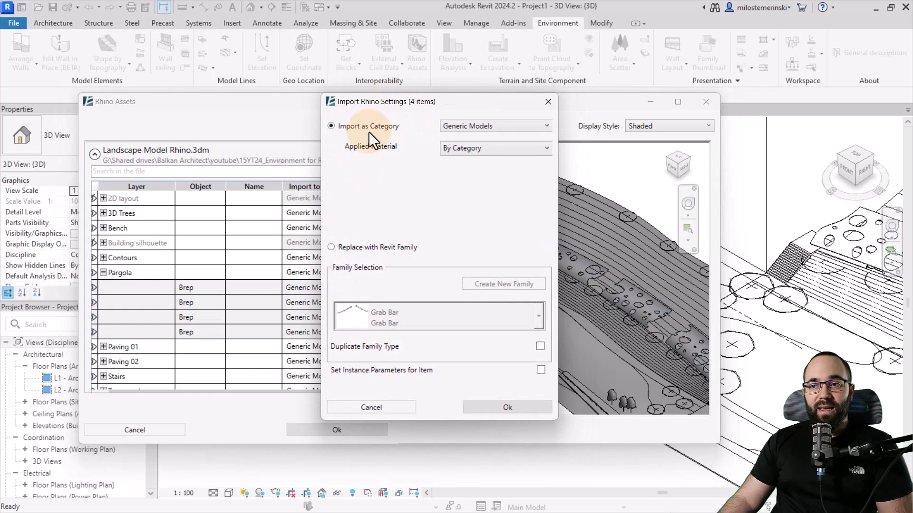
click(478, 136)
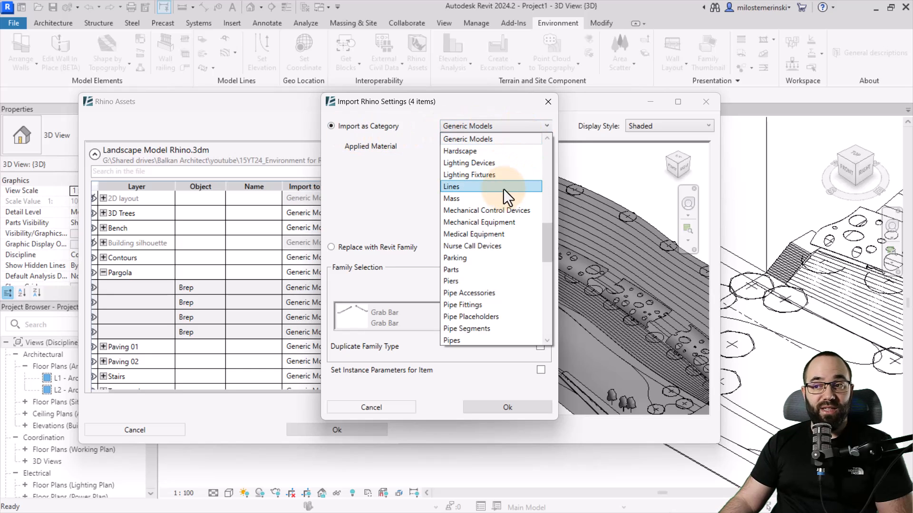
scroll(490, 199, down, 6)
scroll(489, 199, down, 2)
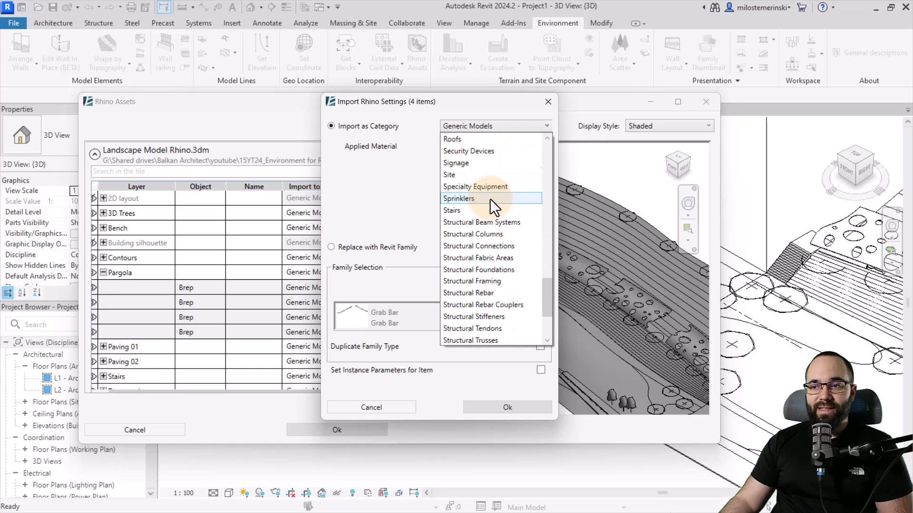
scroll(490, 199, up, 9)
scroll(489, 198, up, 3)
click(464, 190)
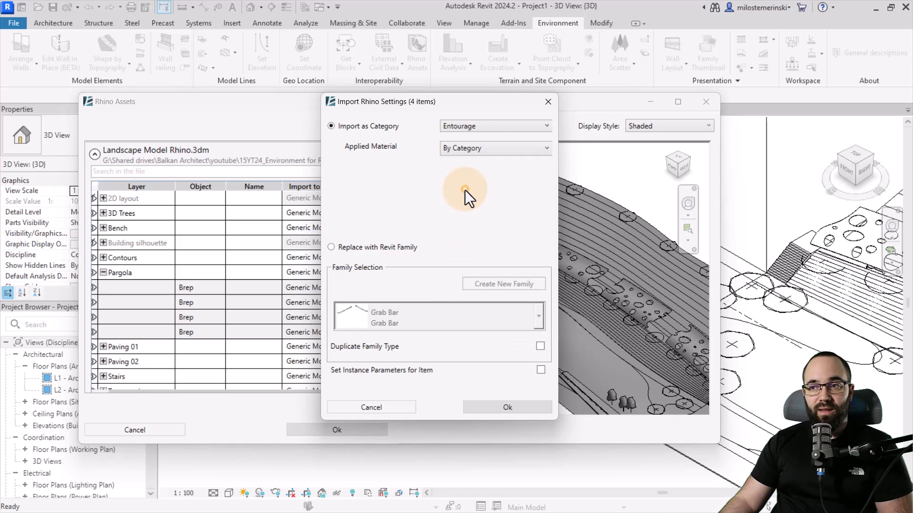
- Set the pergolas' applied material to Get from Rhino Display Color and accept the import settings
click(459, 149)
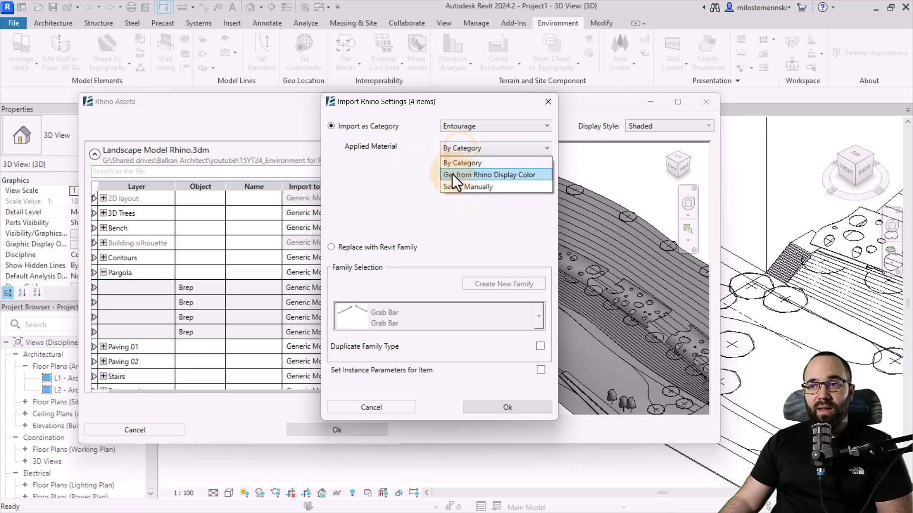
click(503, 177)
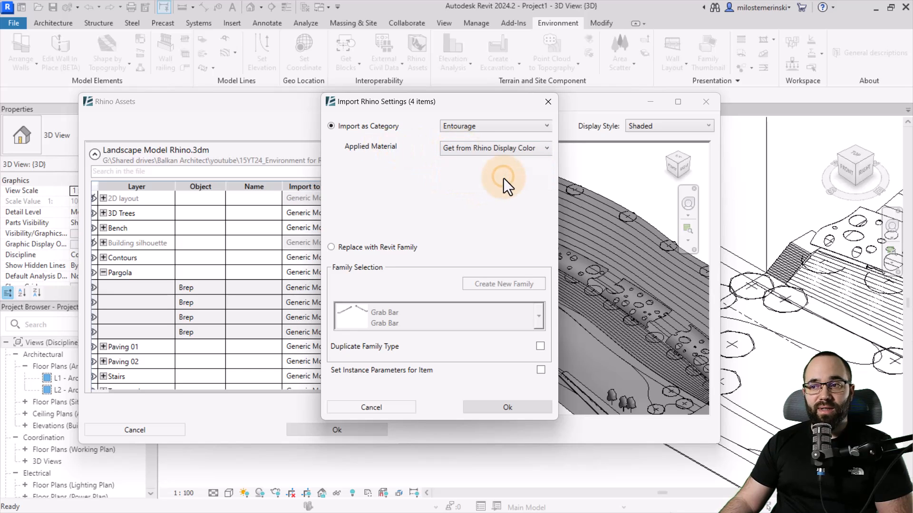
click(504, 408)
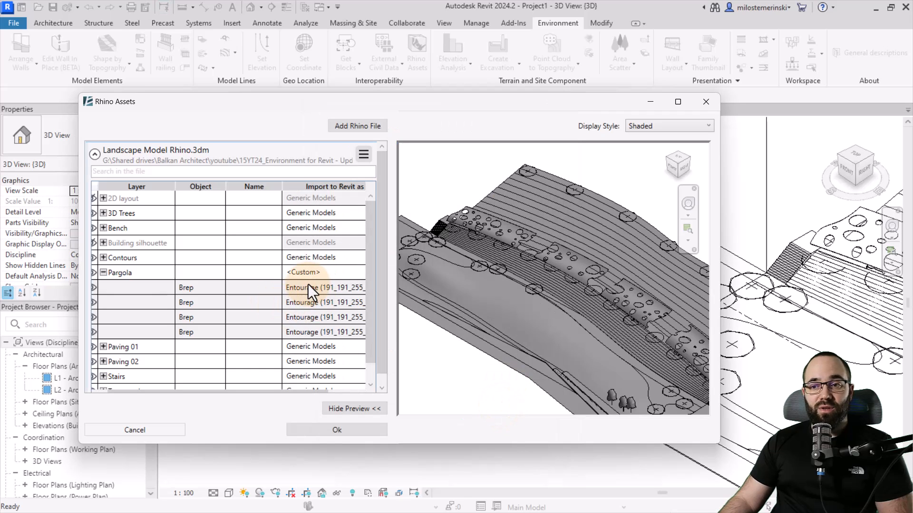
- Collapse the Pargola layer and examine the pergolas up close in the model preview
click(104, 274)
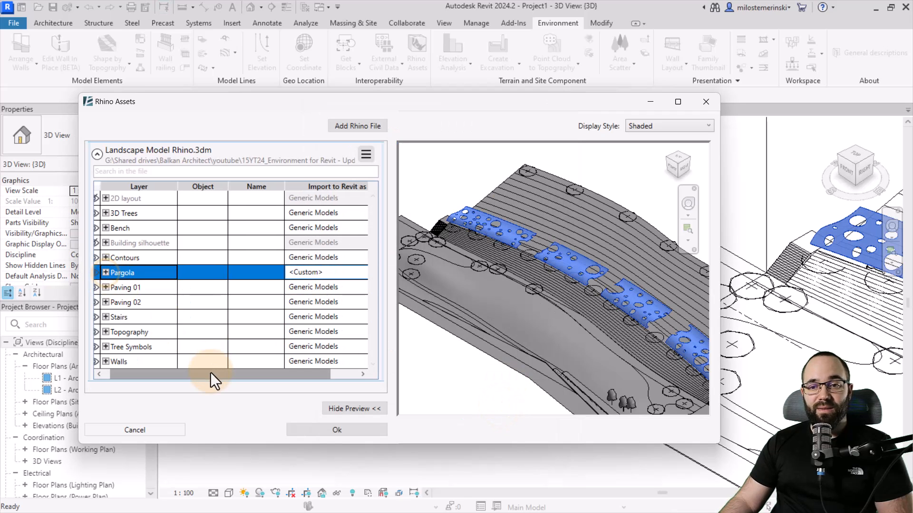
drag(211, 373, 183, 371)
scroll(447, 261, up, 6)
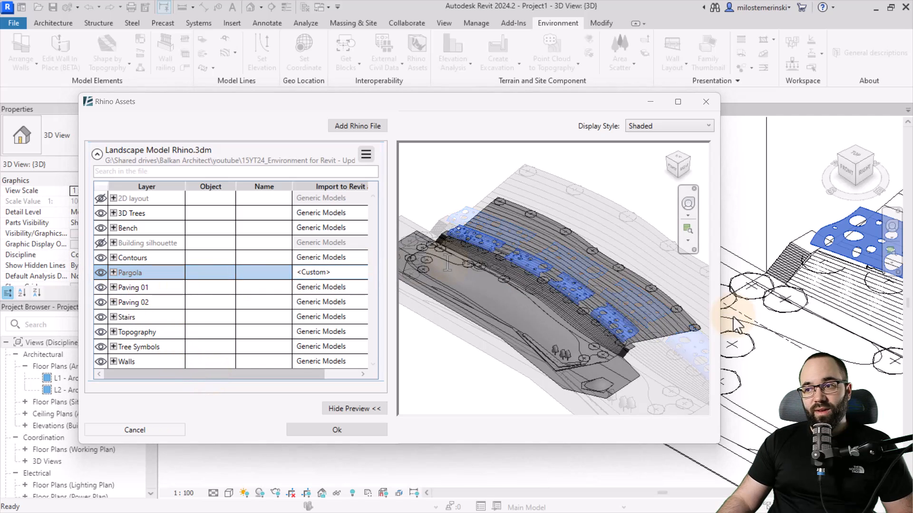
scroll(672, 300, up, 1)
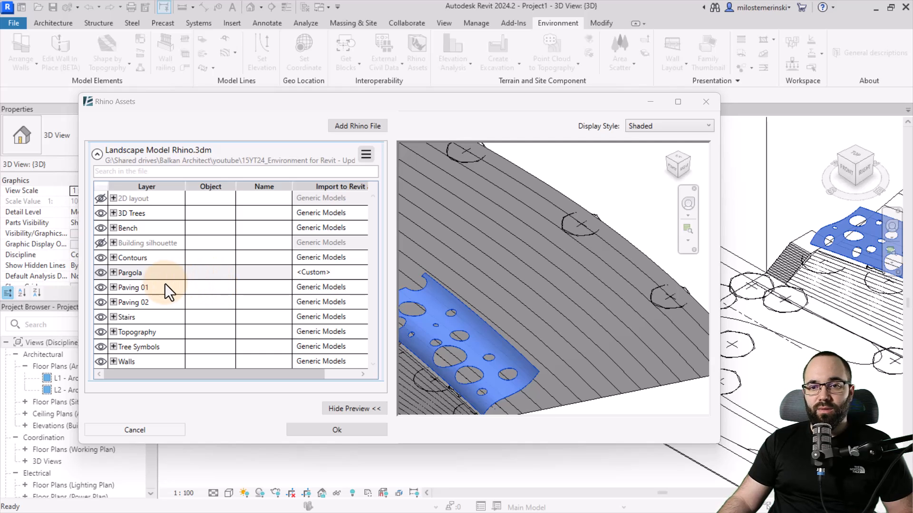
- Expand the Tree Symbols layer and highlight its Block (13), Block (20) and Block (57) entries one after another
click(115, 348)
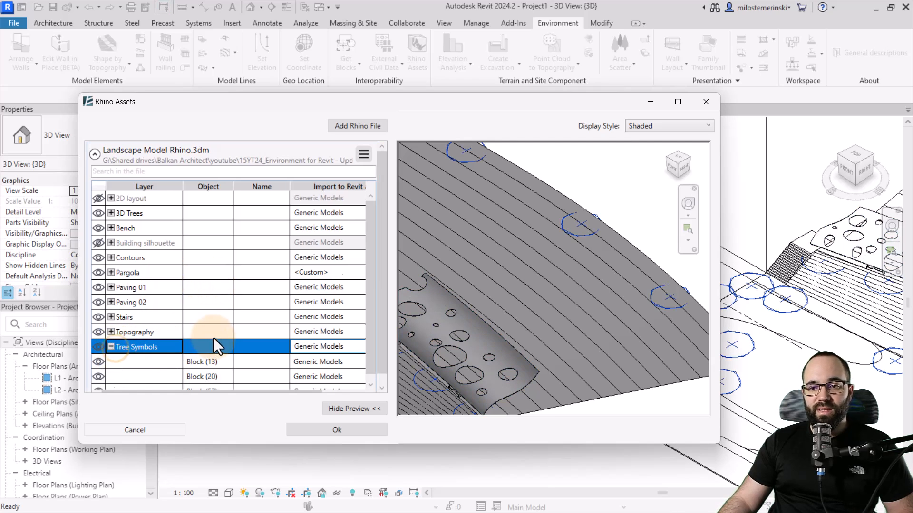
scroll(213, 338, down, 1)
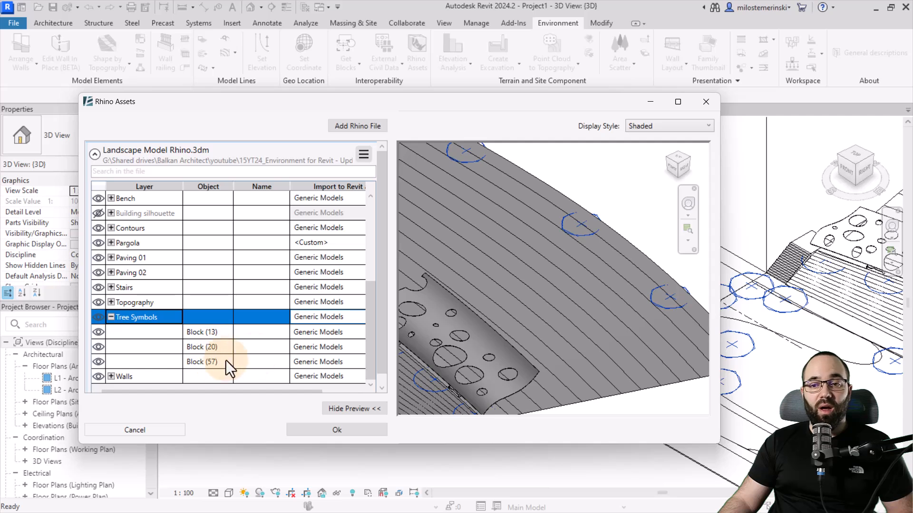
scroll(563, 276, down, 3)
click(213, 335)
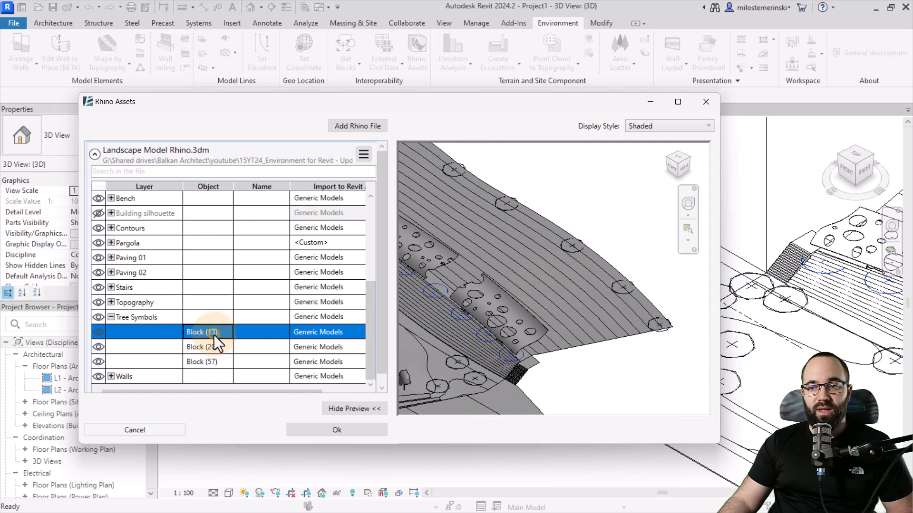
click(211, 347)
click(206, 361)
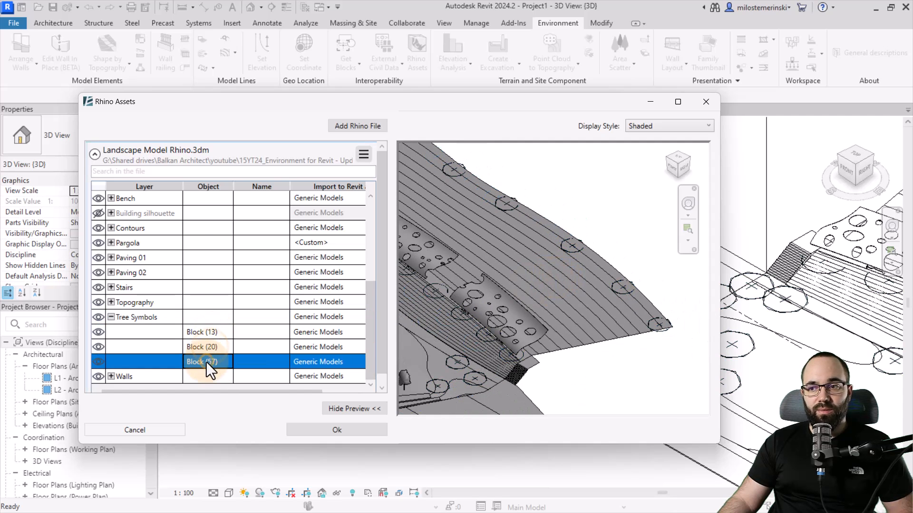
- Replace the Block (13) tree symbols with the Revit family M_RPC Tree - Deciduous, type Lombardy Poplar - 12.2 Meters
click(207, 334)
scroll(556, 309, down, 5)
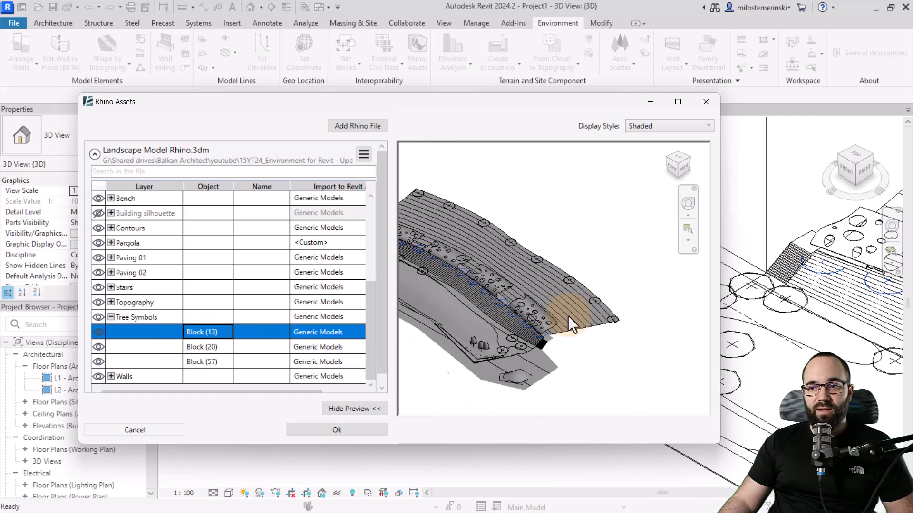
scroll(421, 262, up, 2)
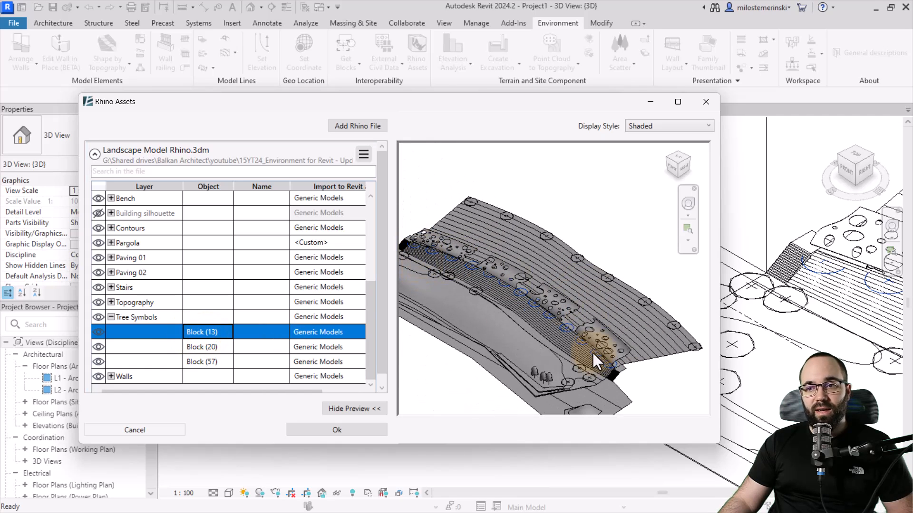
drag(263, 393, 295, 392)
click(360, 332)
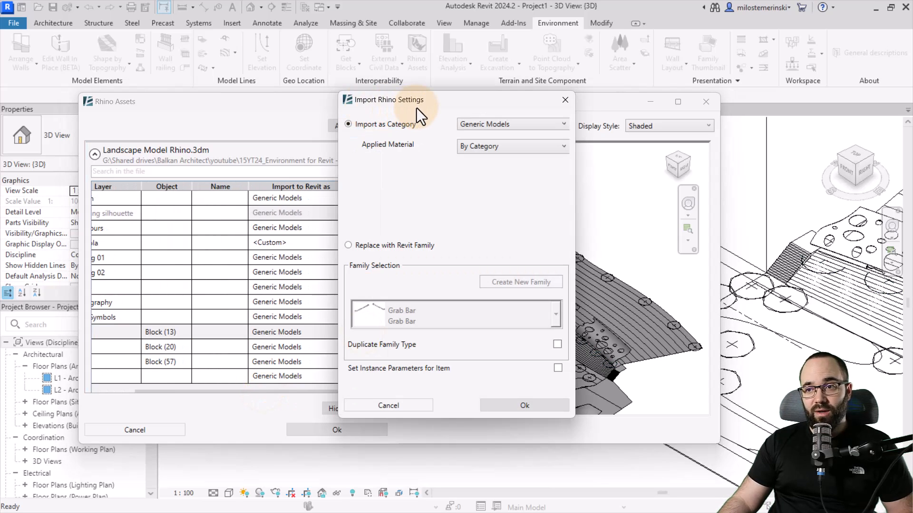
click(349, 245)
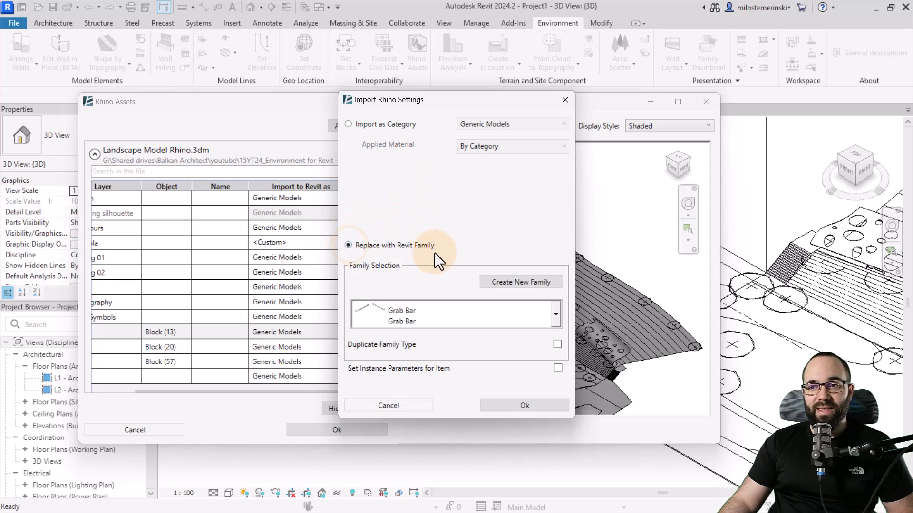
click(555, 317)
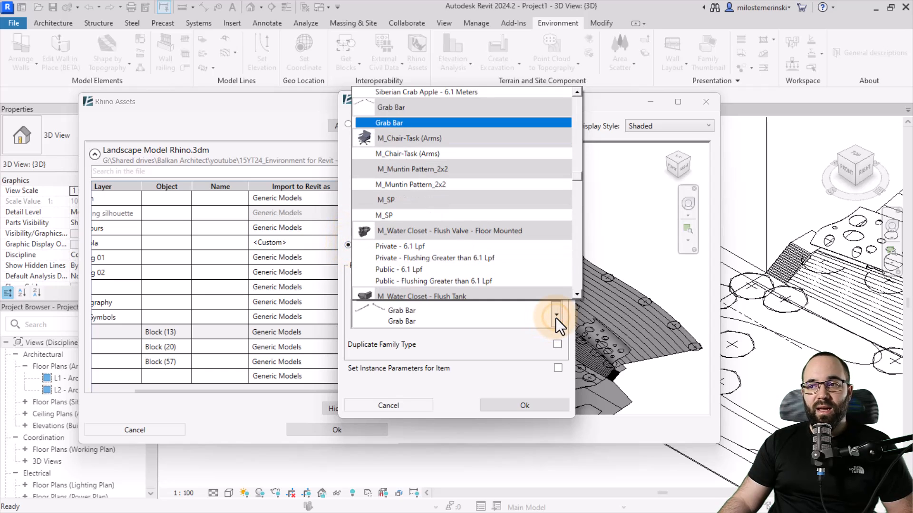
scroll(523, 205, up, 4)
scroll(495, 198, up, 4)
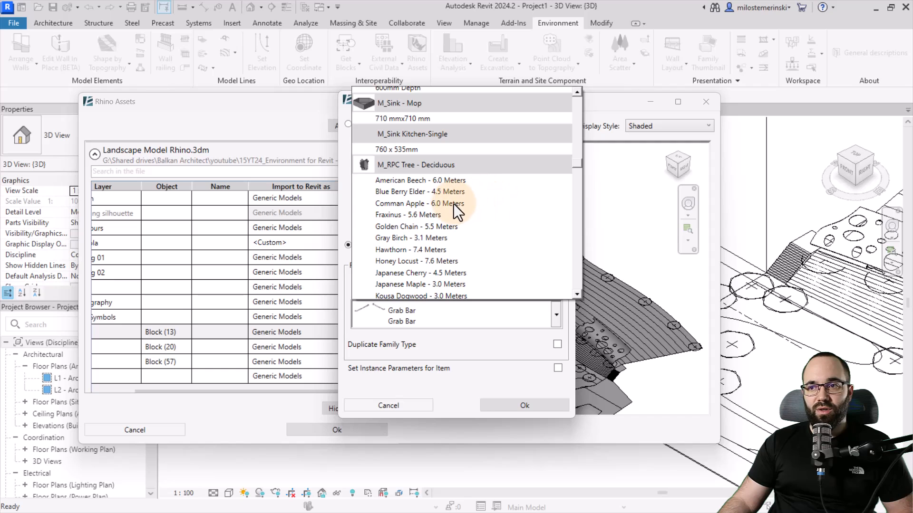
scroll(453, 204, down, 2)
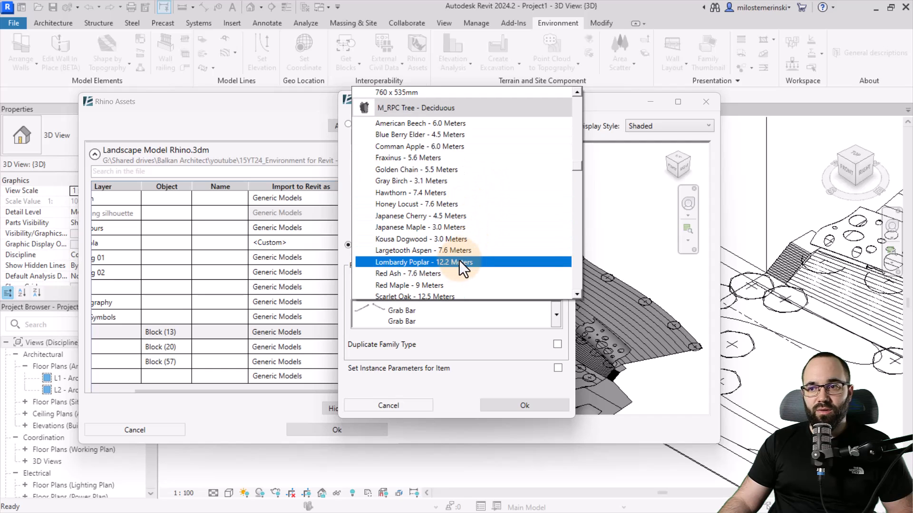
click(455, 262)
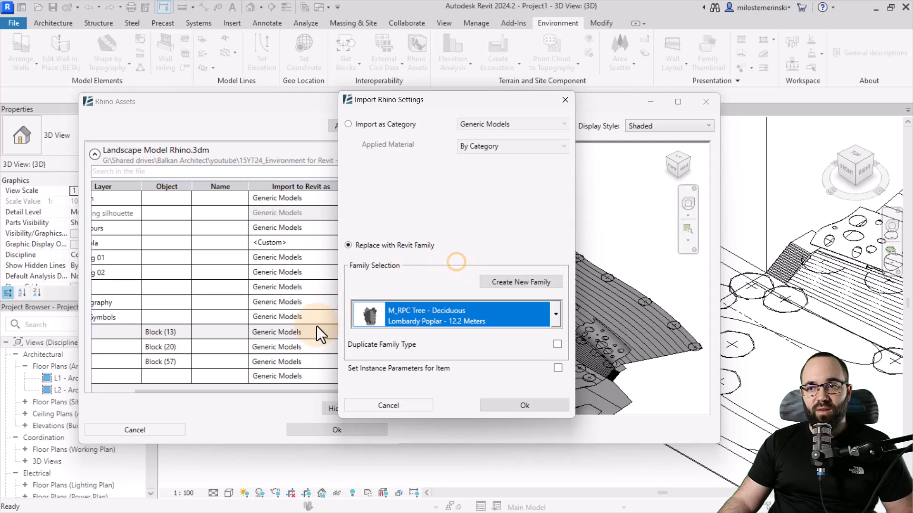
click(505, 404)
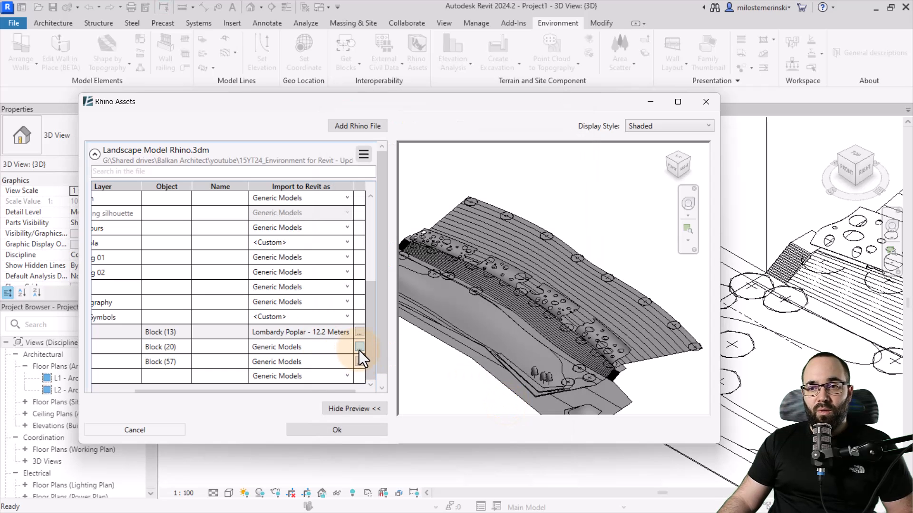
- Replace the Block (20) tree symbols with the Revit family M_RPC Tree - Deciduous, type Largetooth Aspen - 7.6 Meters
click(167, 347)
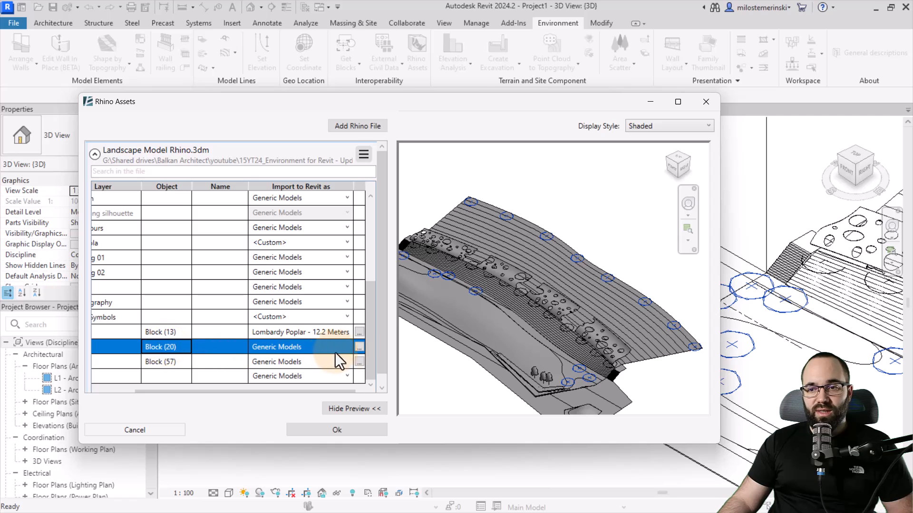
click(359, 347)
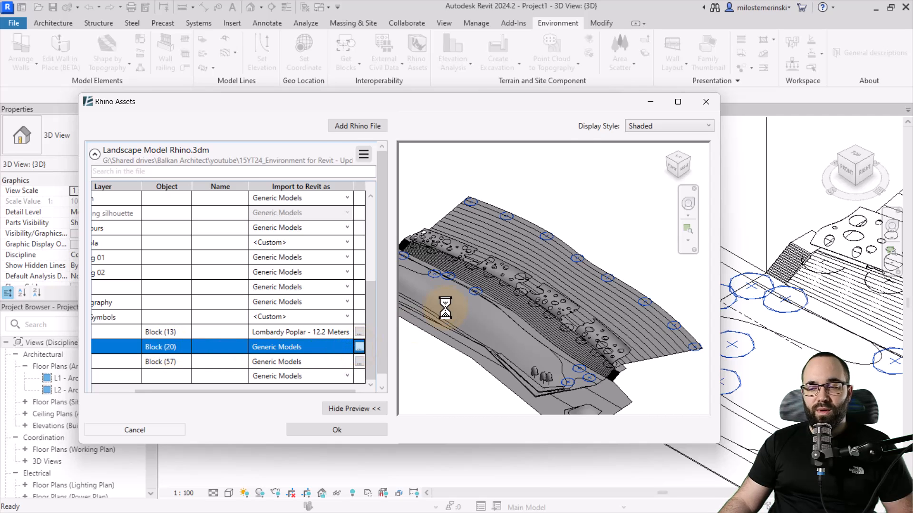
click(346, 246)
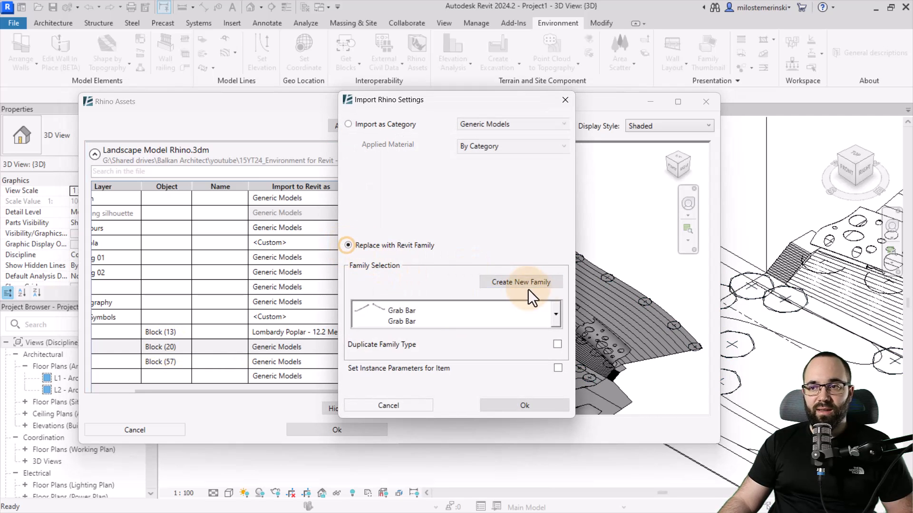
click(554, 316)
scroll(459, 195, up, 5)
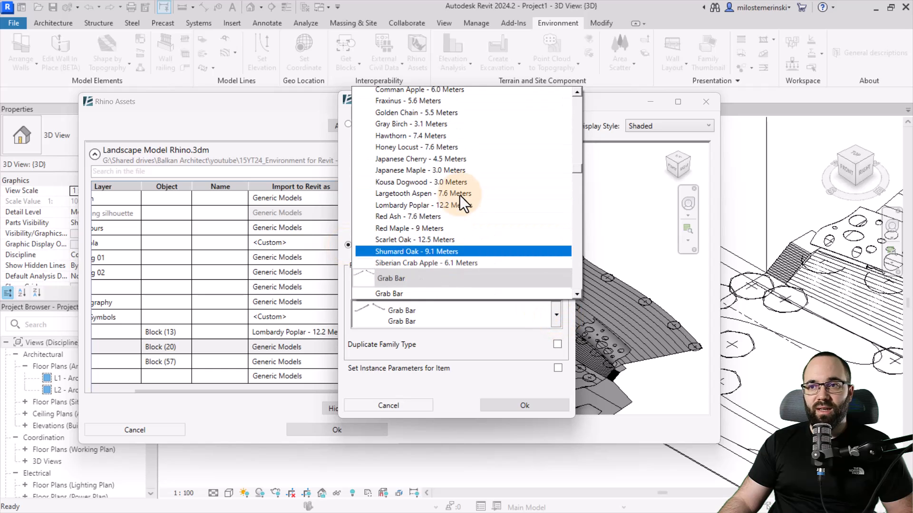
scroll(445, 164, up, 3)
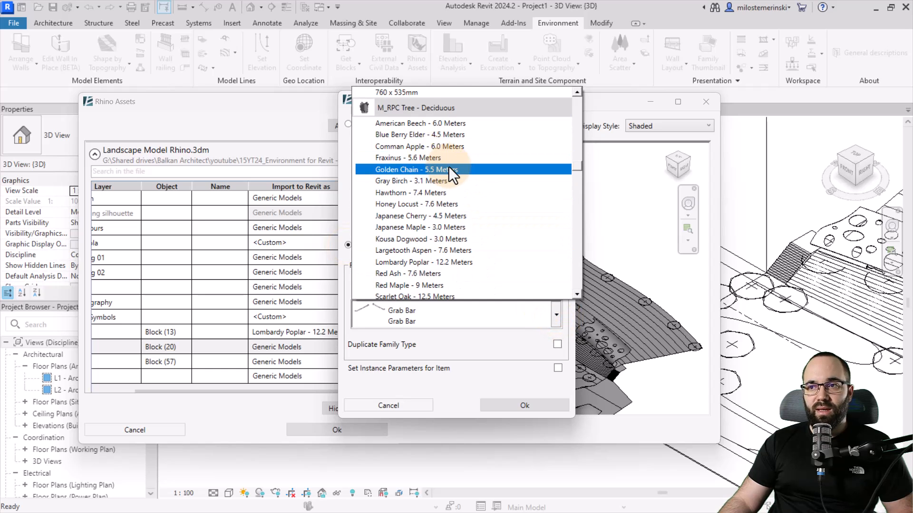
scroll(449, 166, down, 1)
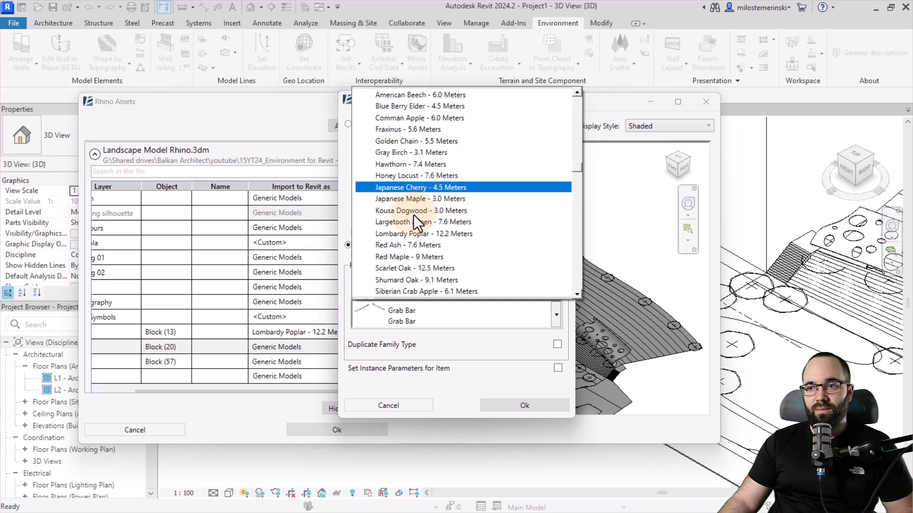
click(402, 221)
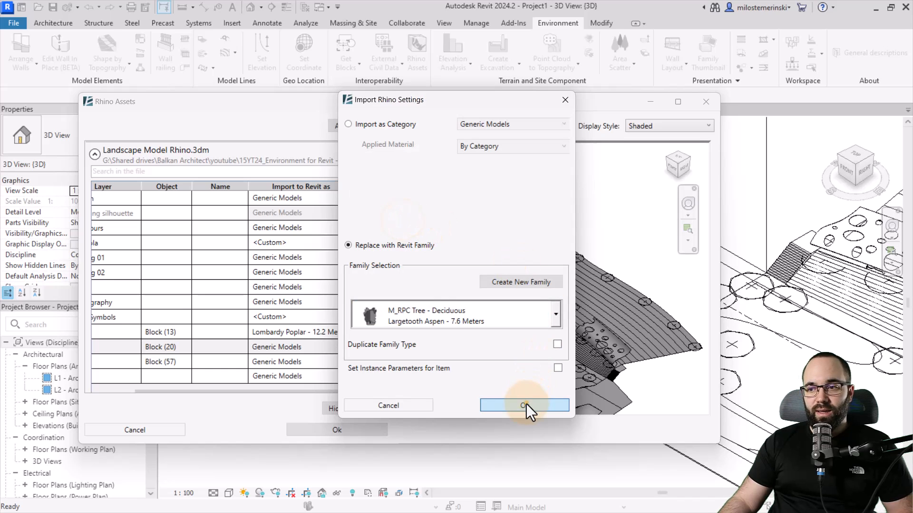
click(525, 405)
- Replace the Block (57) tree symbols with the Revit family M_RPC Tree - Deciduous, type Kousa Dogwood - 3.0 Meters
click(230, 360)
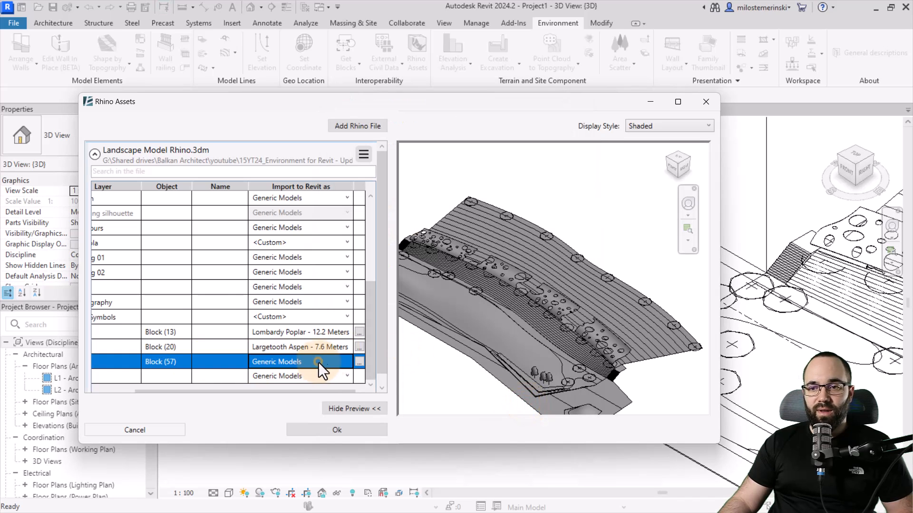
click(358, 360)
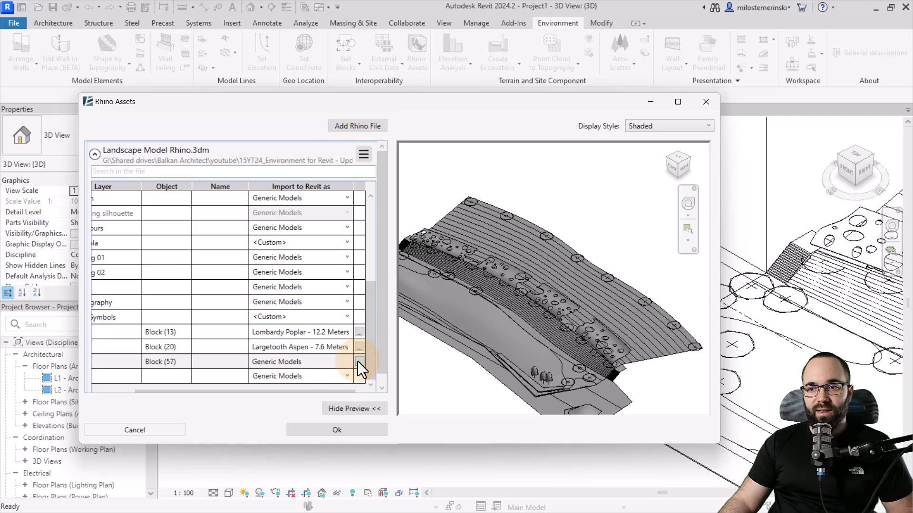
click(349, 245)
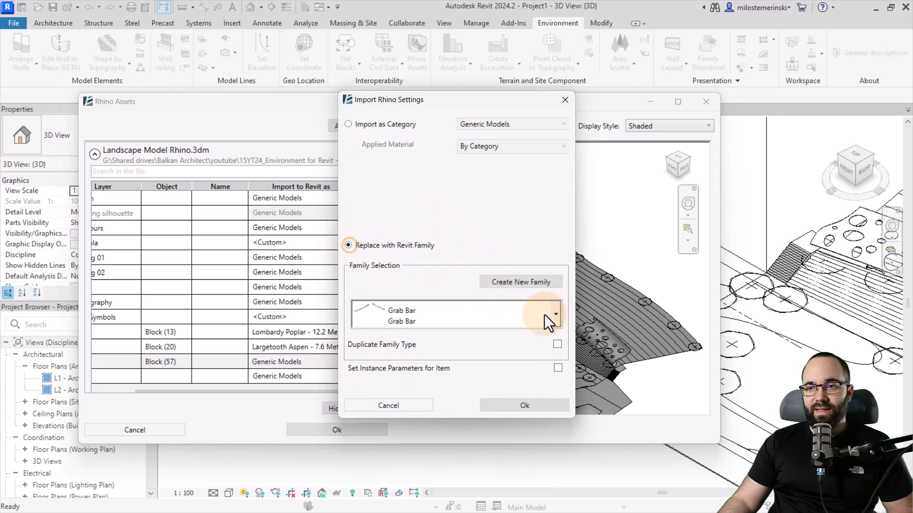
click(556, 315)
scroll(440, 225, down, 4)
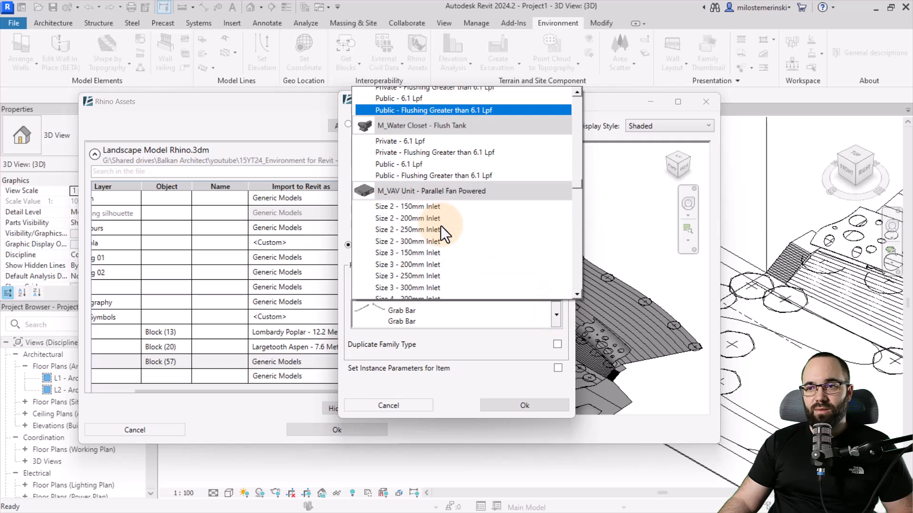
scroll(441, 225, up, 7)
scroll(440, 225, up, 2)
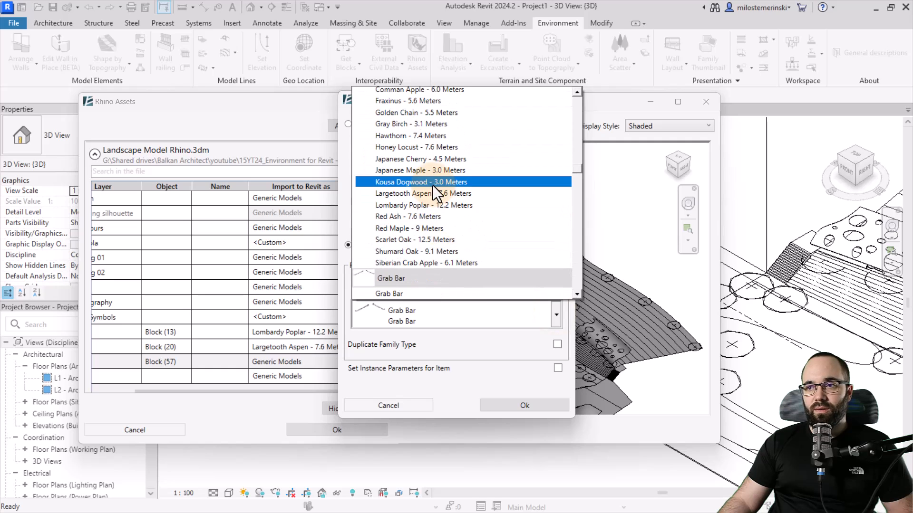
click(404, 182)
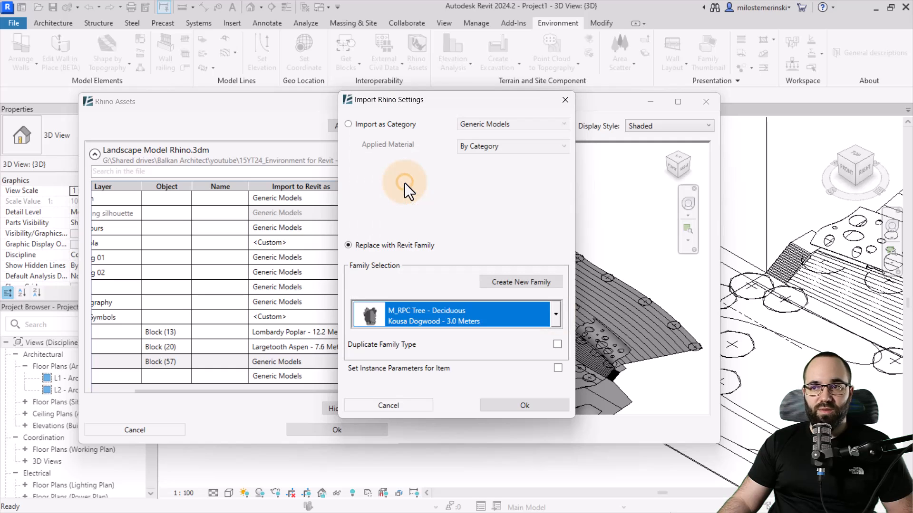
click(504, 406)
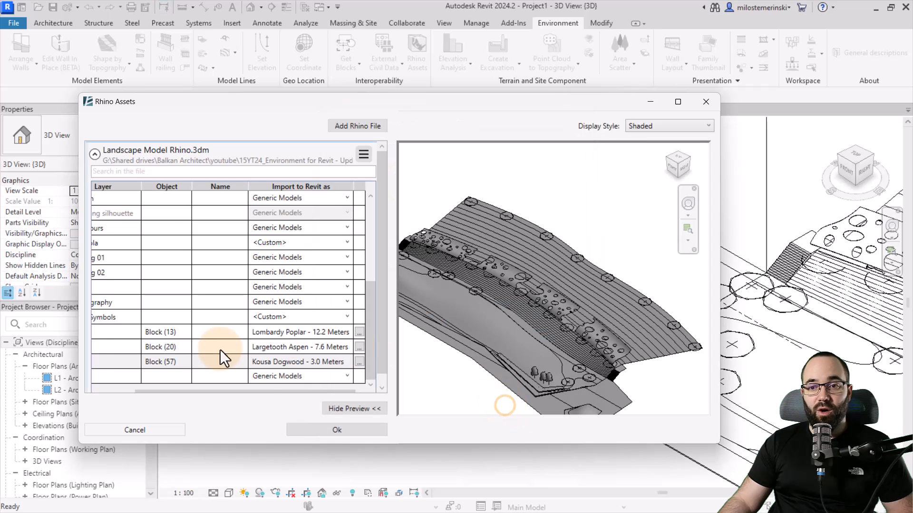
- Expand the 3D Trees layer and highlight its Block (3) entry to examine the trees up close in the preview
scroll(534, 376, up, 5)
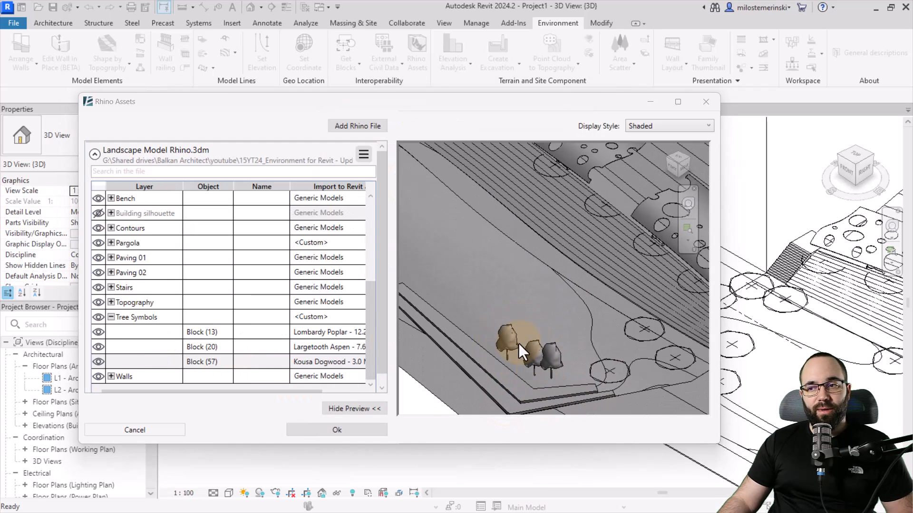
scroll(203, 290, up, 2)
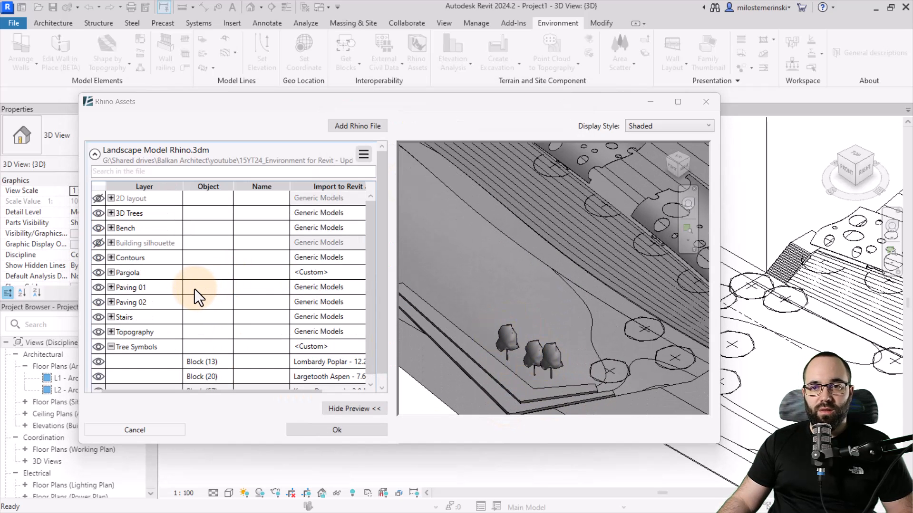
click(110, 212)
click(194, 227)
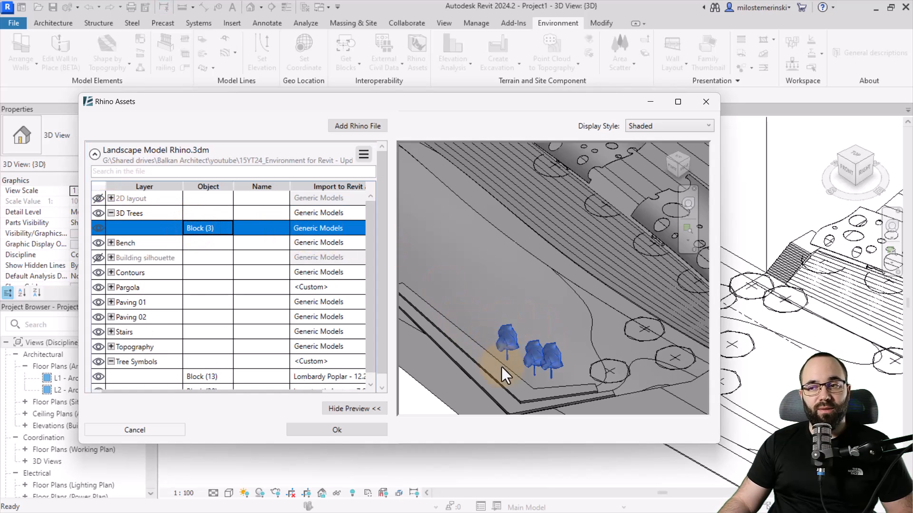
scroll(526, 378, up, 4)
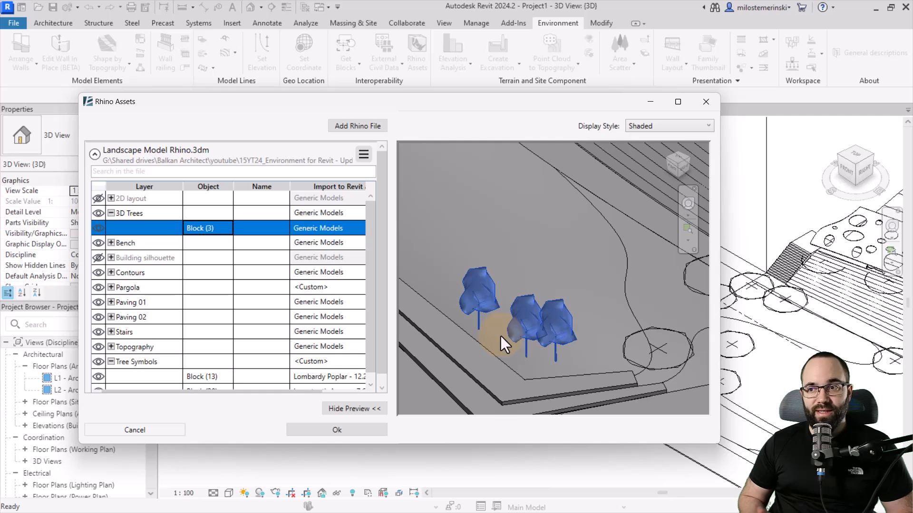
- Replace the Block (3) trees with a new Revit family created from the Rhino geometry, named Rhino Tree, in the Planting category
click(288, 392)
click(360, 230)
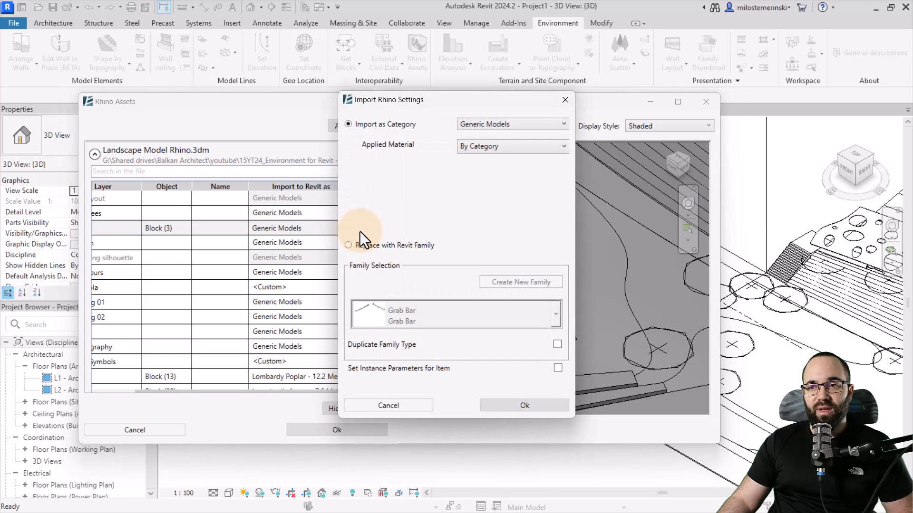
click(349, 244)
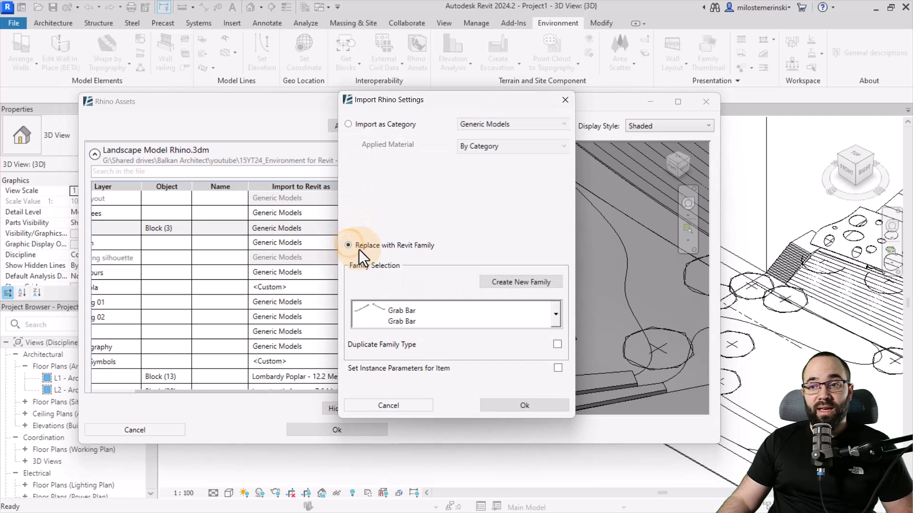
click(508, 284)
click(471, 200)
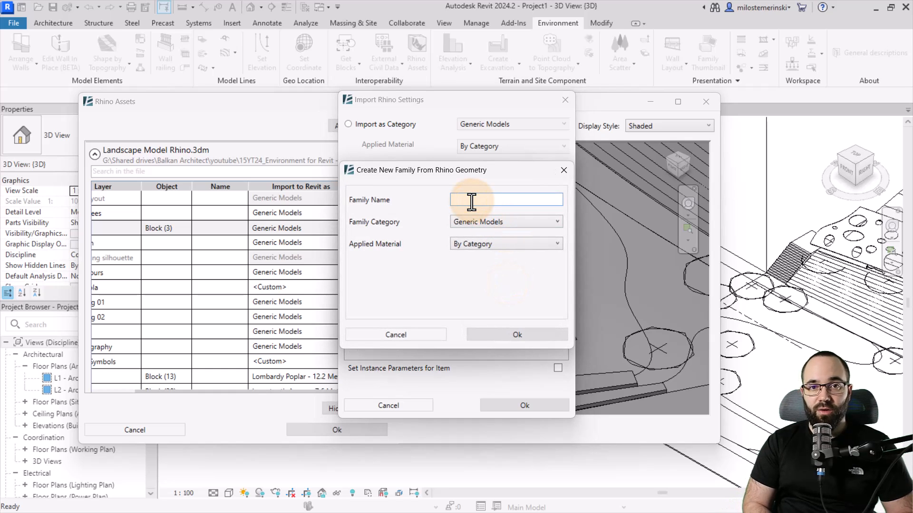
text(Rhino Tree)
click(473, 222)
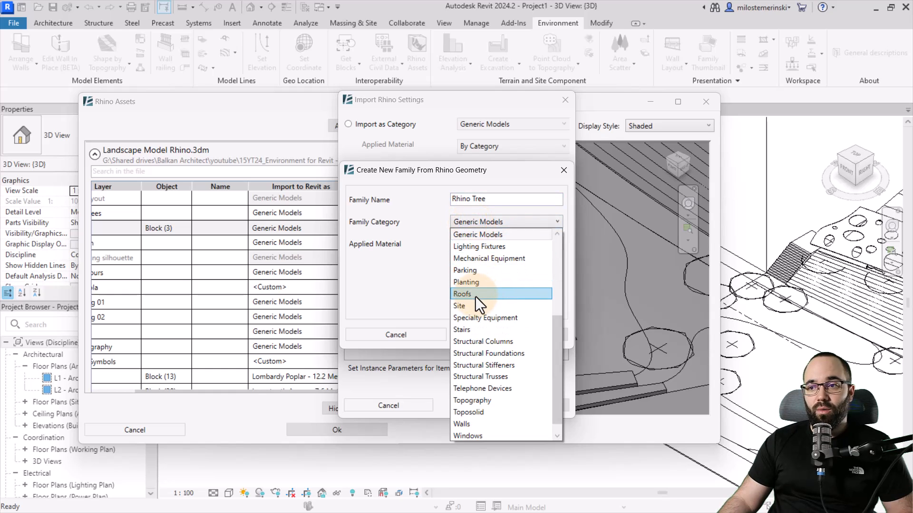
click(470, 282)
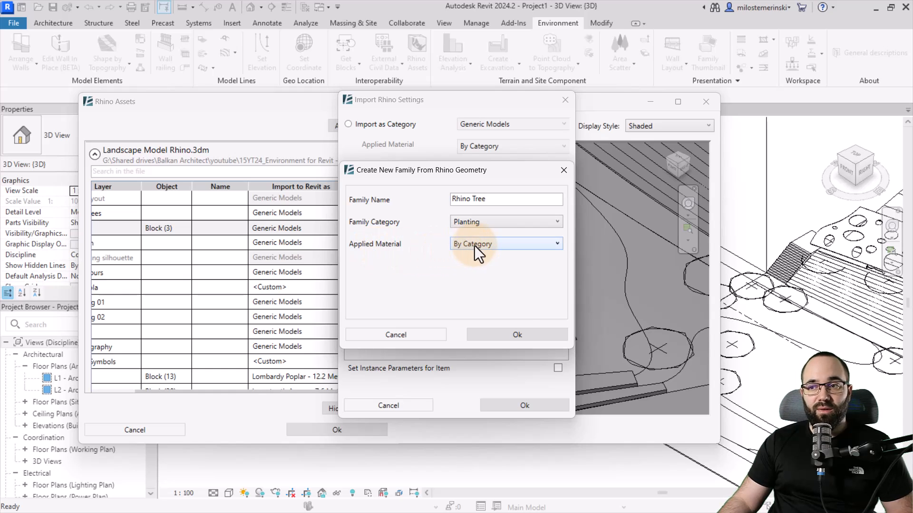
click(519, 332)
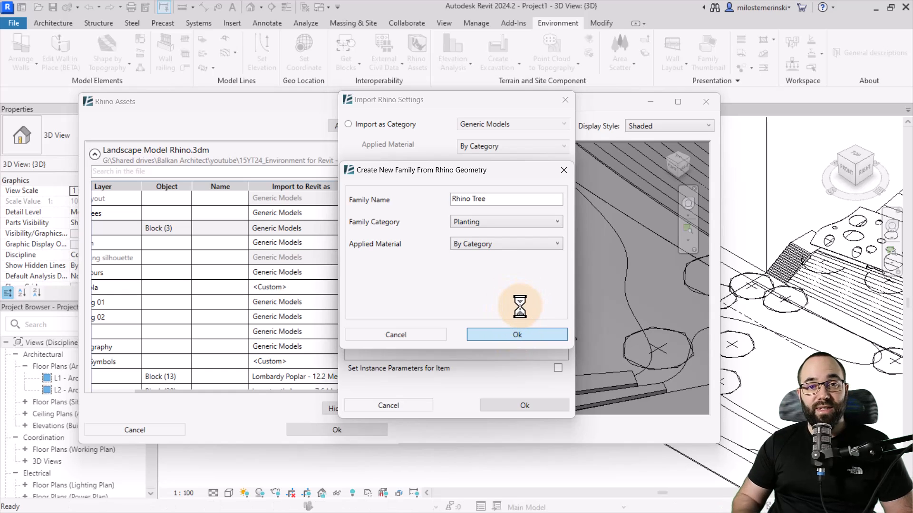
click(520, 405)
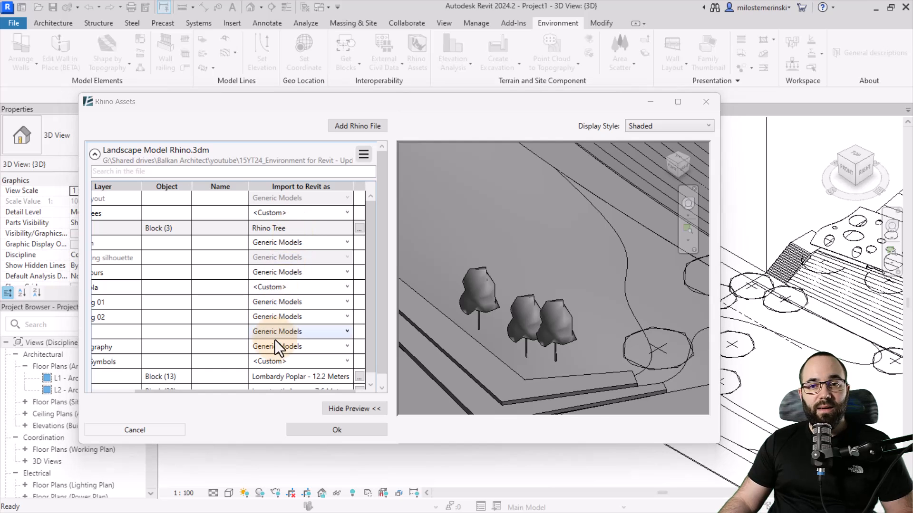
- Examine a bench in the model preview, then expand the Bench layer and highlight all instances of its Block (7) entry
drag(253, 390, 196, 389)
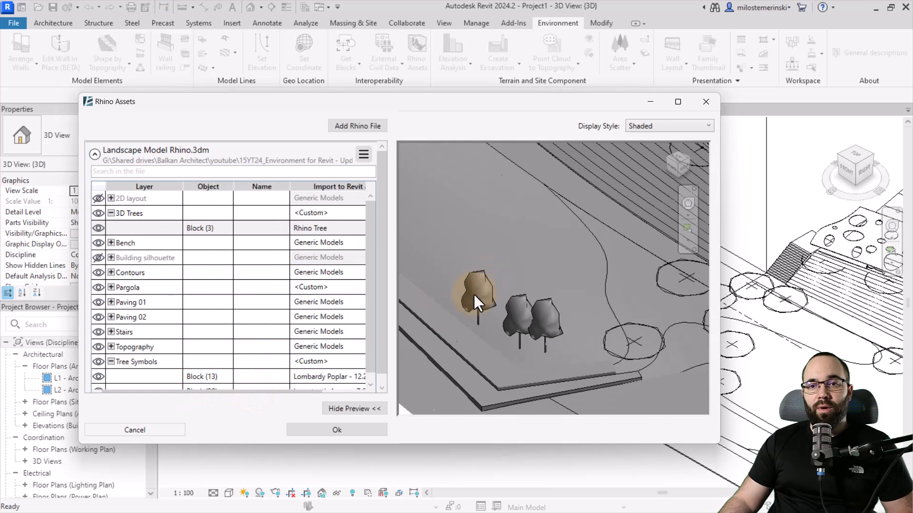
scroll(473, 294, down, 3)
shift+middle_drag(513, 243, 473, 300)
scroll(578, 335, up, 6)
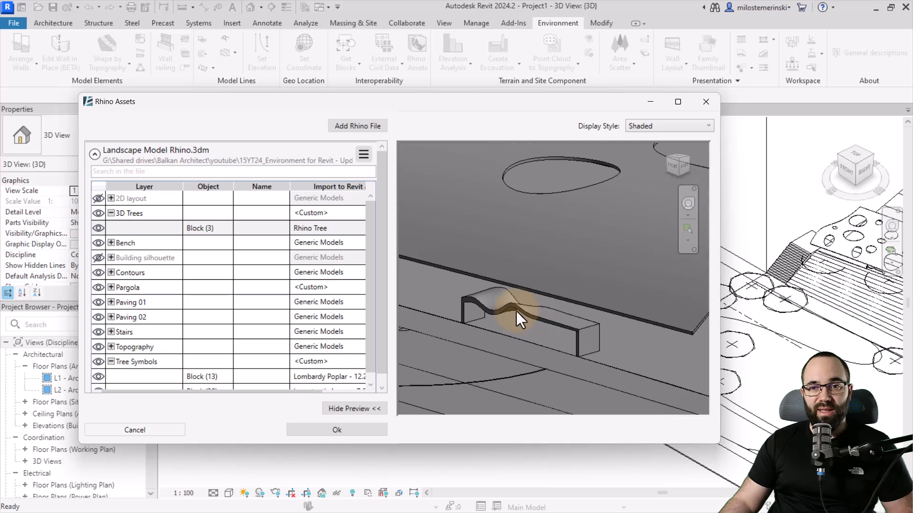
click(109, 243)
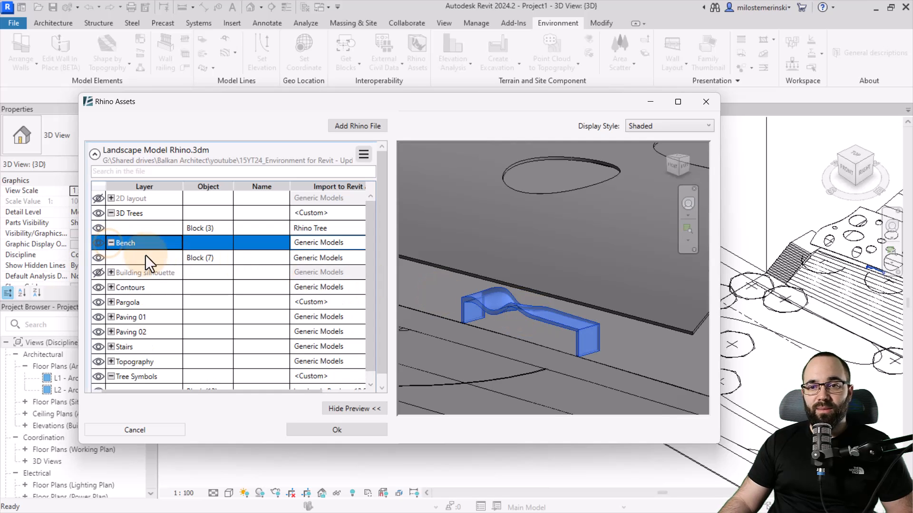
click(186, 258)
scroll(564, 298, down, 5)
scroll(565, 298, down, 5)
click(203, 261)
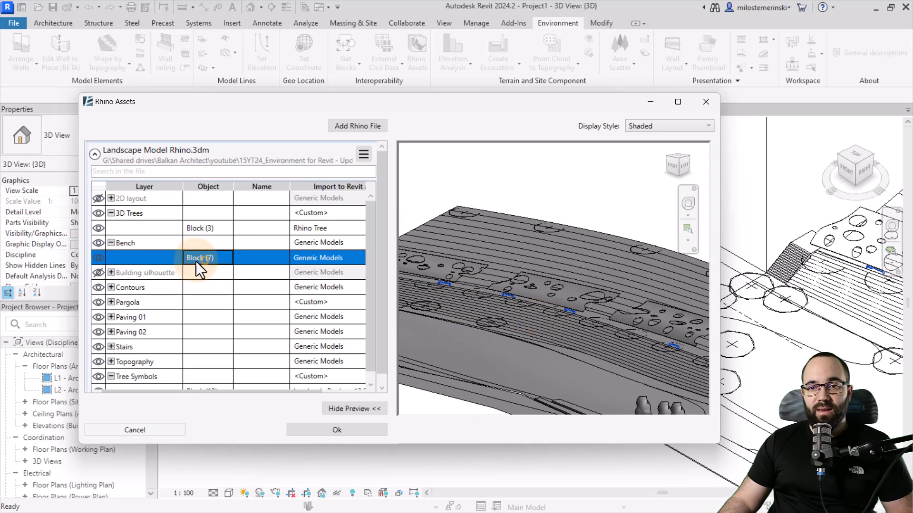
- Set Block (7) to be replaced with a new family from its Rhino geometry, named Rhino bench, with category Entourage
click(235, 391)
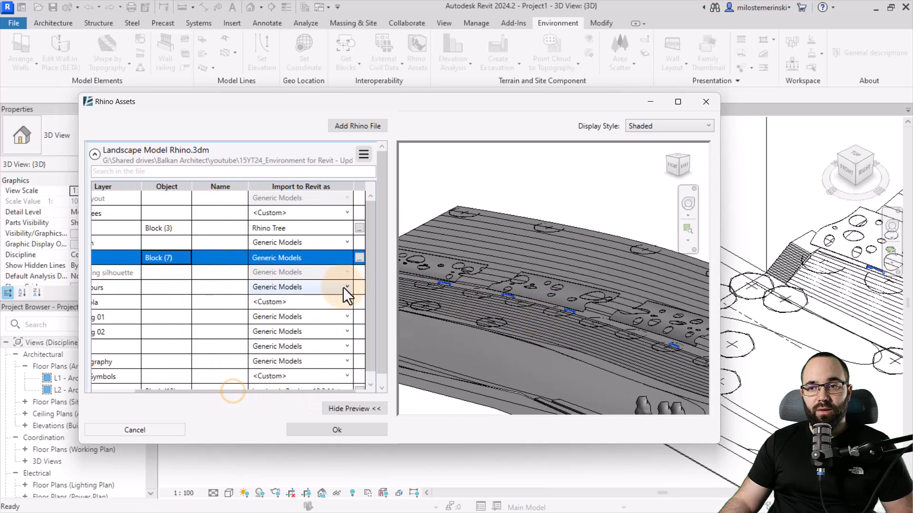
click(359, 257)
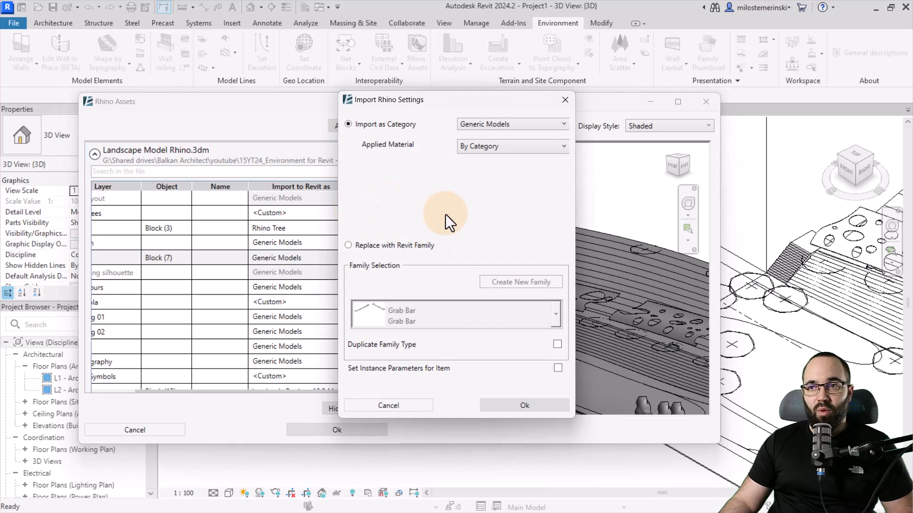
click(348, 245)
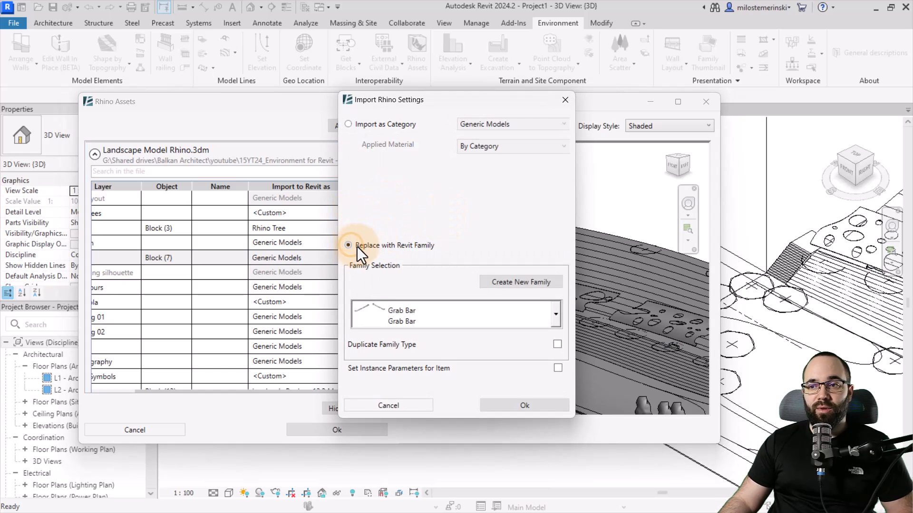
click(507, 282)
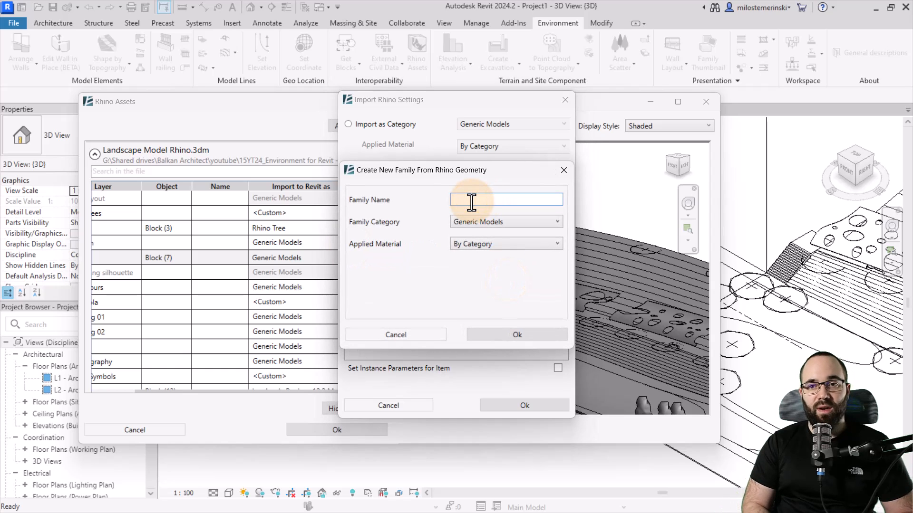
text(Rhino bench)
click(463, 220)
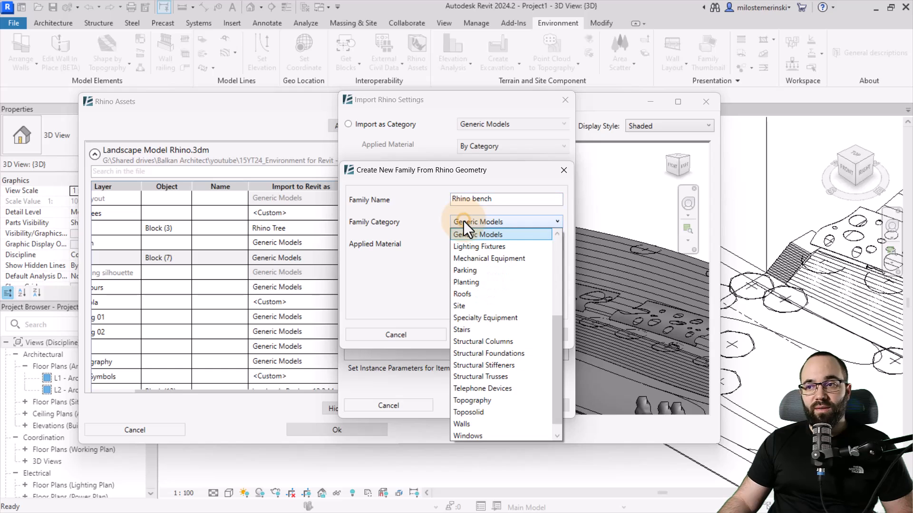
scroll(486, 287, up, 4)
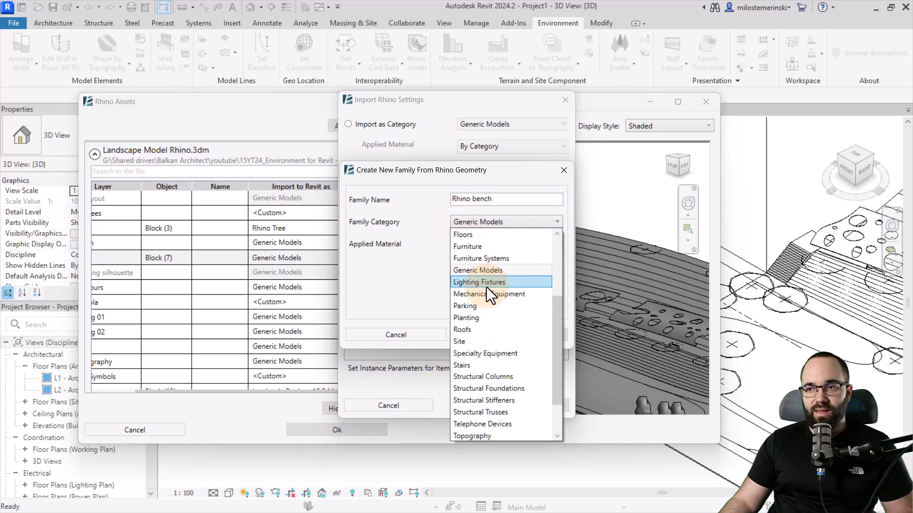
click(480, 317)
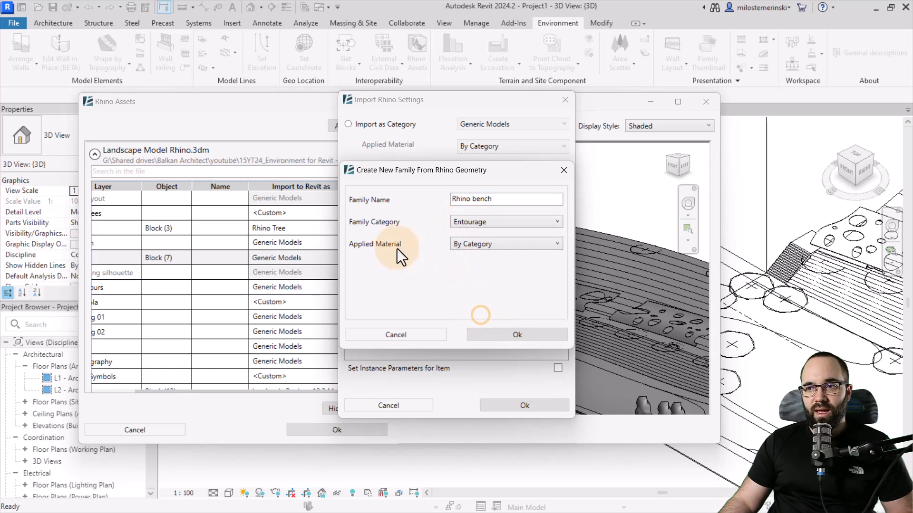
- Set the Rhino bench family's applied material to Get from Rhino Display Color and accept the Block (7) replacement settings
click(472, 245)
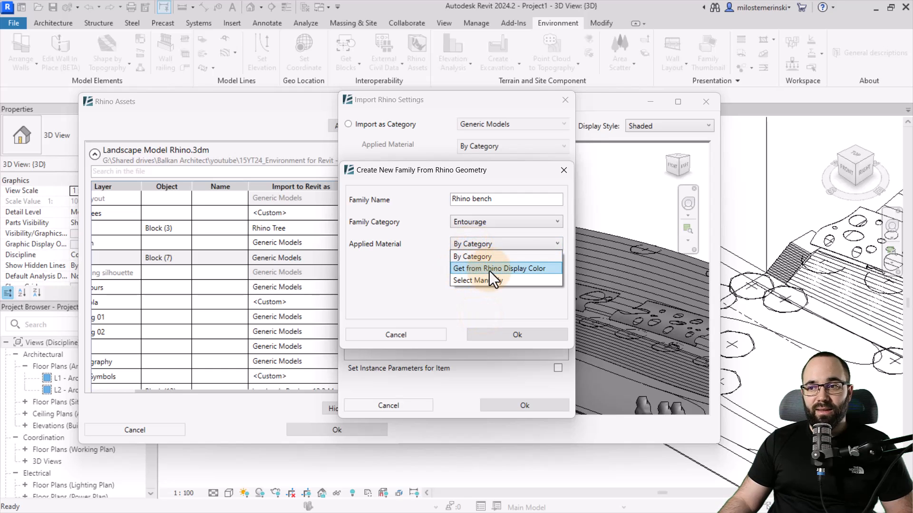
click(488, 269)
click(521, 335)
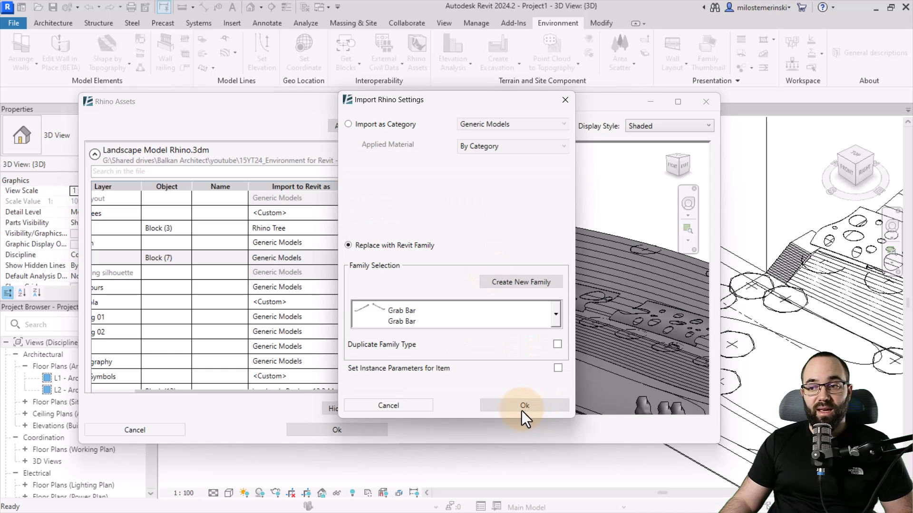
click(524, 407)
click(257, 256)
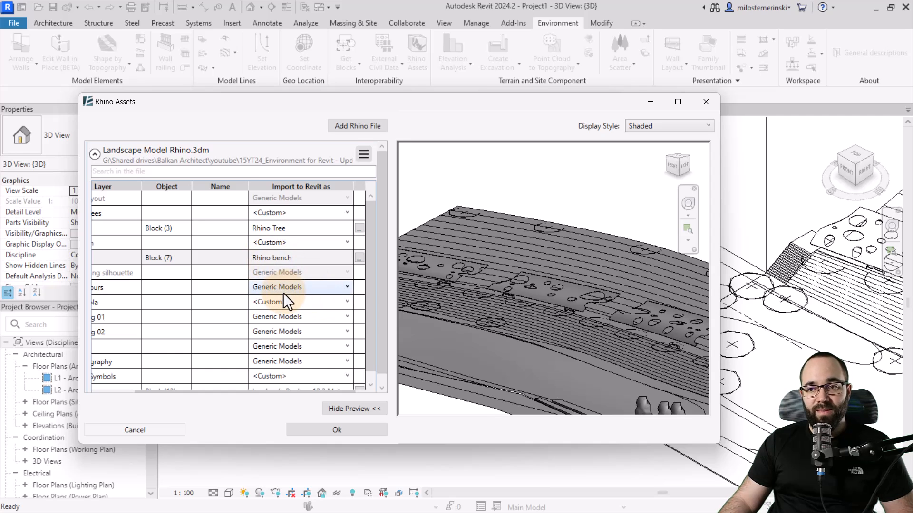
- Set the Walls layer to import into Revit as the Walls category
drag(318, 392, 253, 391)
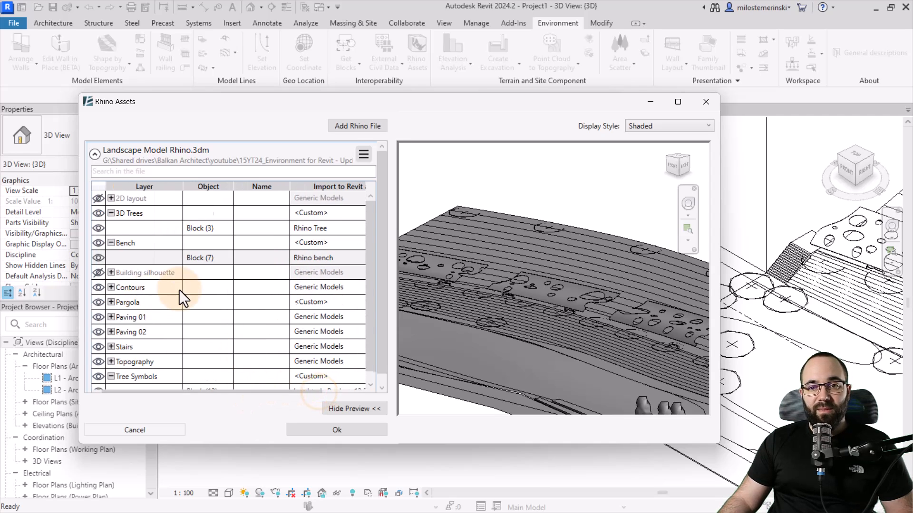
scroll(167, 291, down, 3)
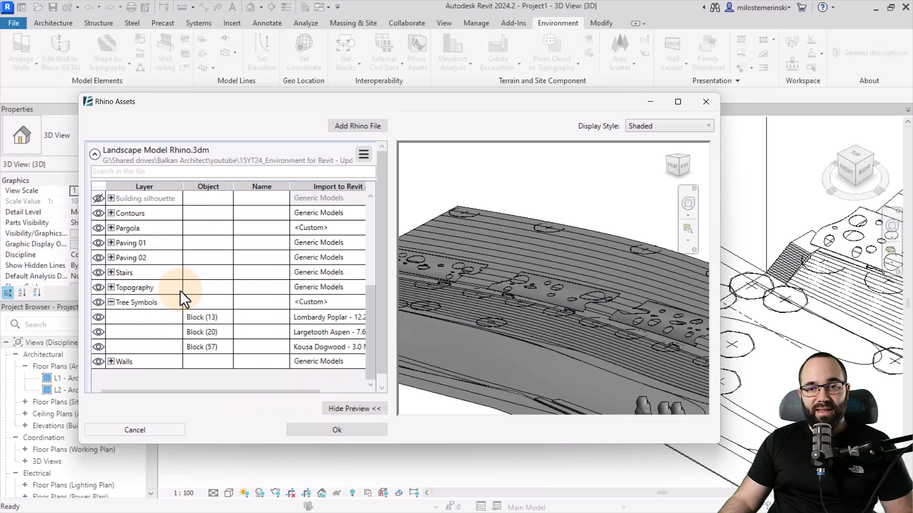
click(119, 364)
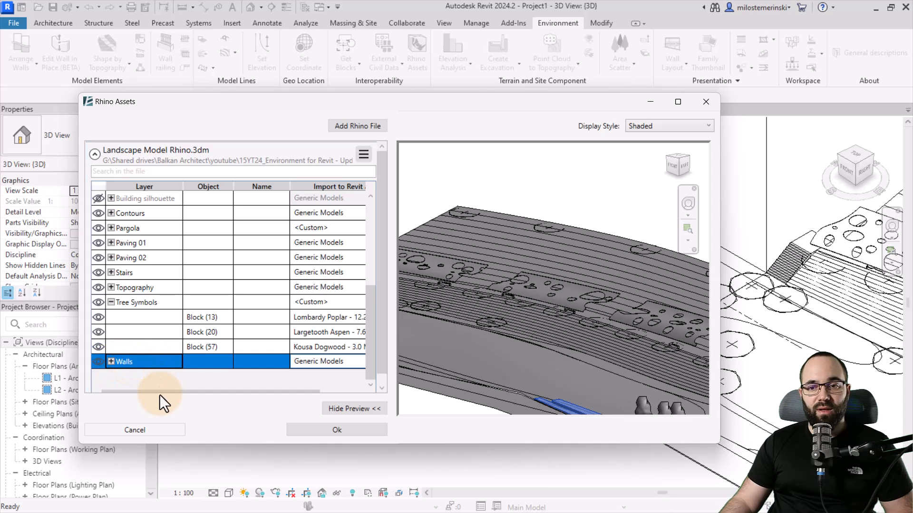
drag(158, 392, 212, 392)
click(342, 361)
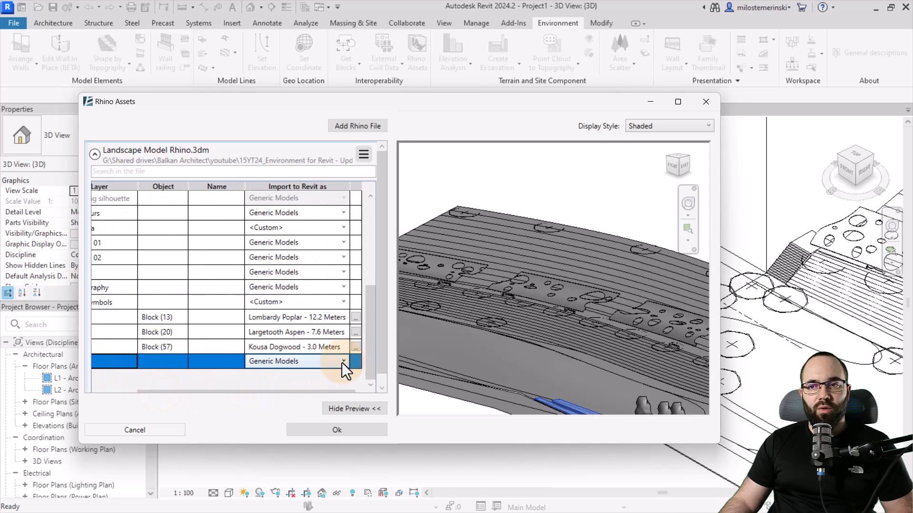
scroll(304, 308, down, 5)
scroll(302, 291, down, 2)
click(269, 335)
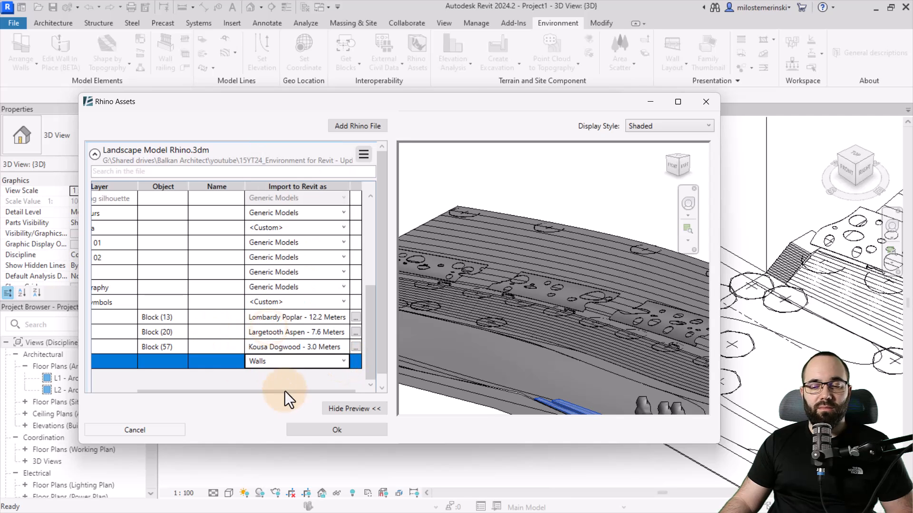
drag(285, 393, 211, 392)
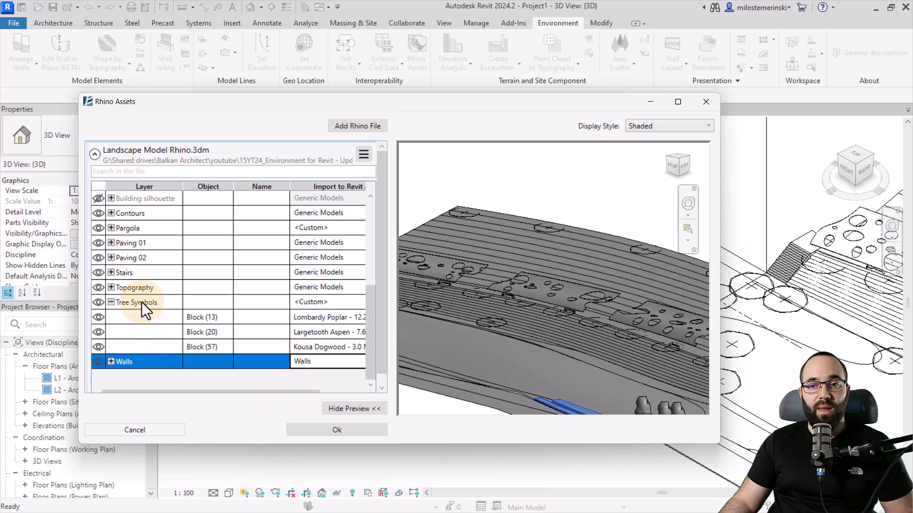
- Expand the Topography layer, select all four of its Brep objects and open their shared import settings
click(140, 289)
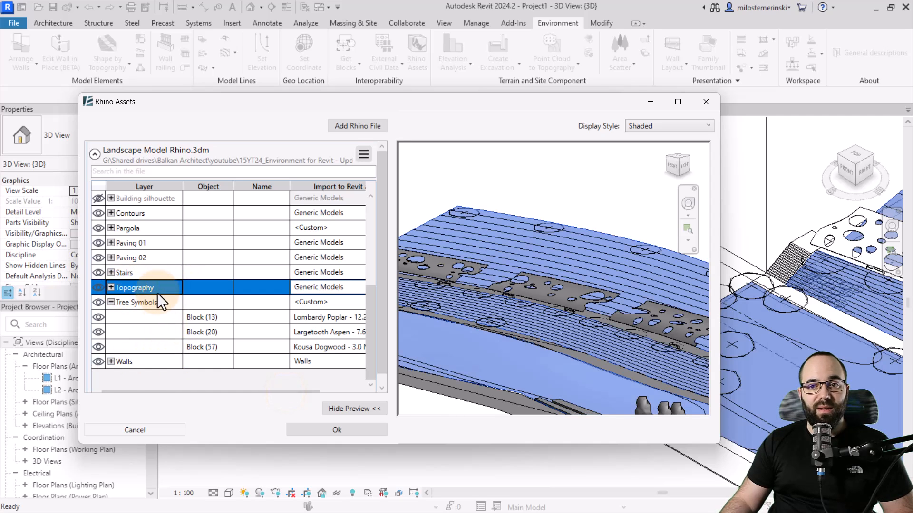
drag(175, 393, 248, 395)
click(355, 288)
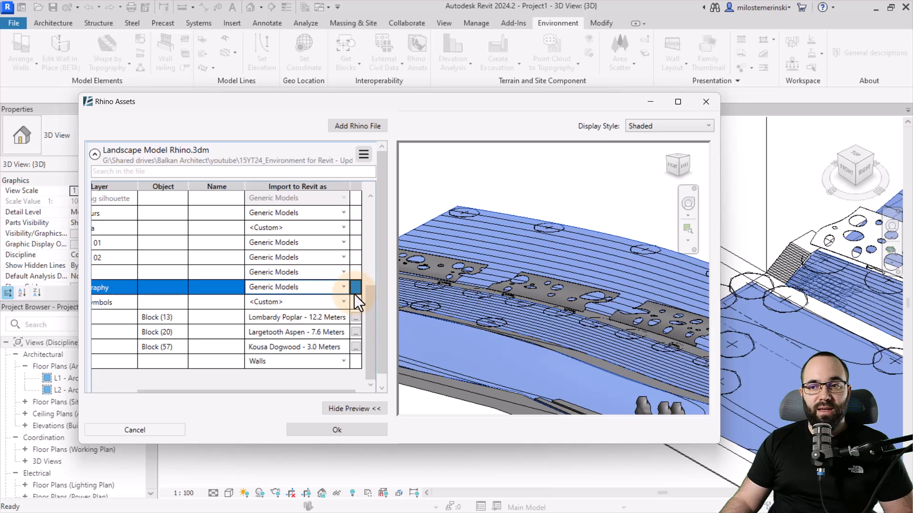
drag(229, 391, 152, 392)
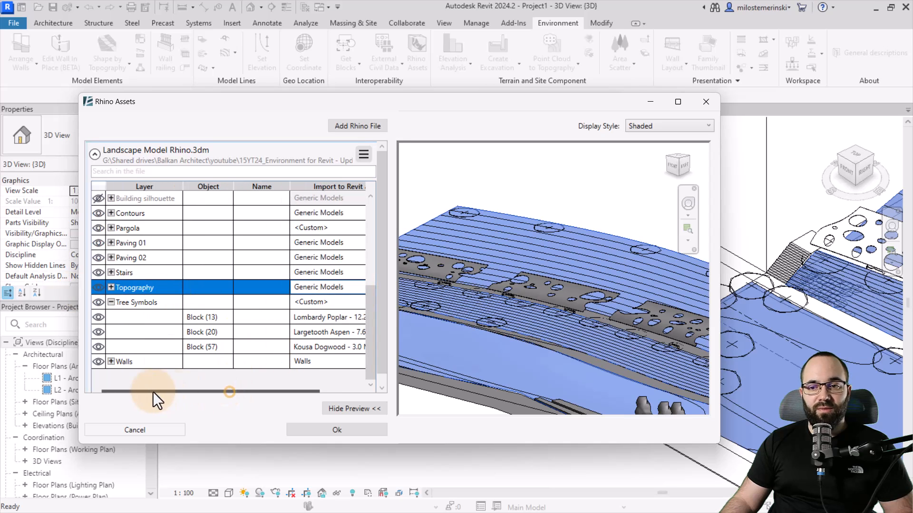
click(111, 288)
click(207, 302)
shift+click(204, 347)
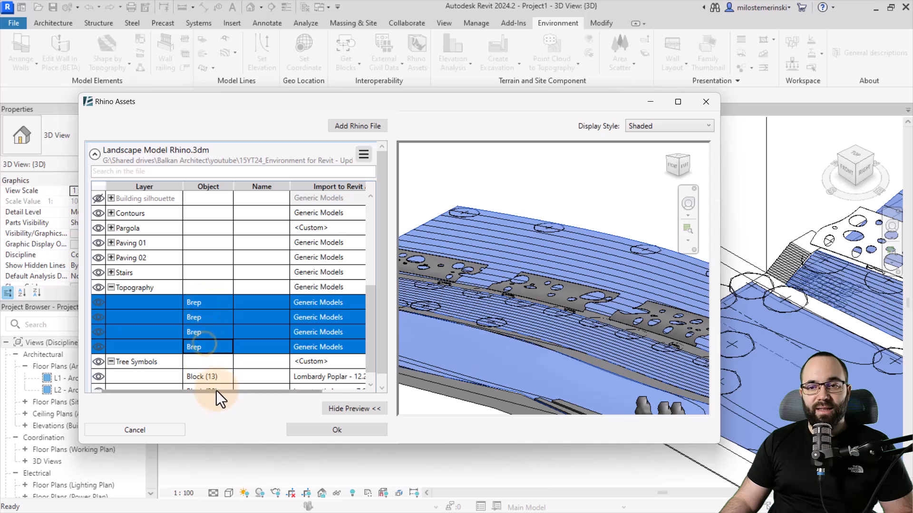
drag(212, 392, 251, 393)
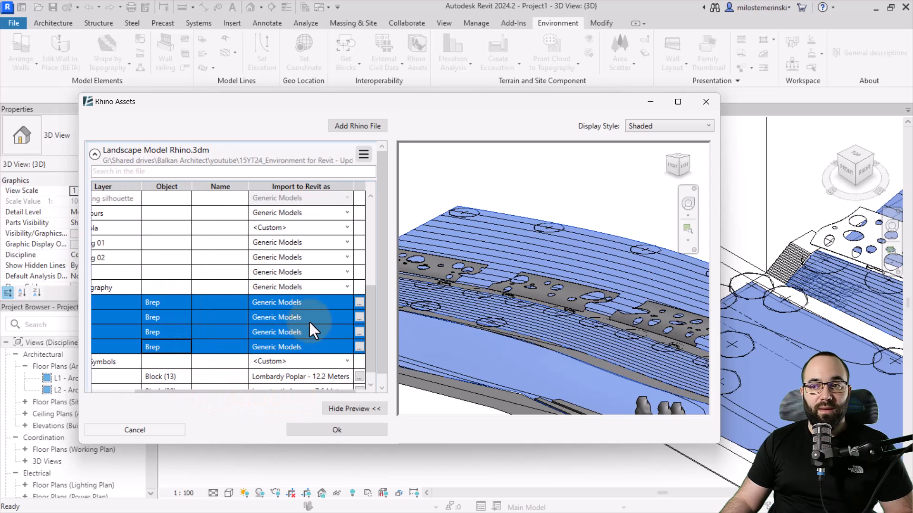
click(359, 303)
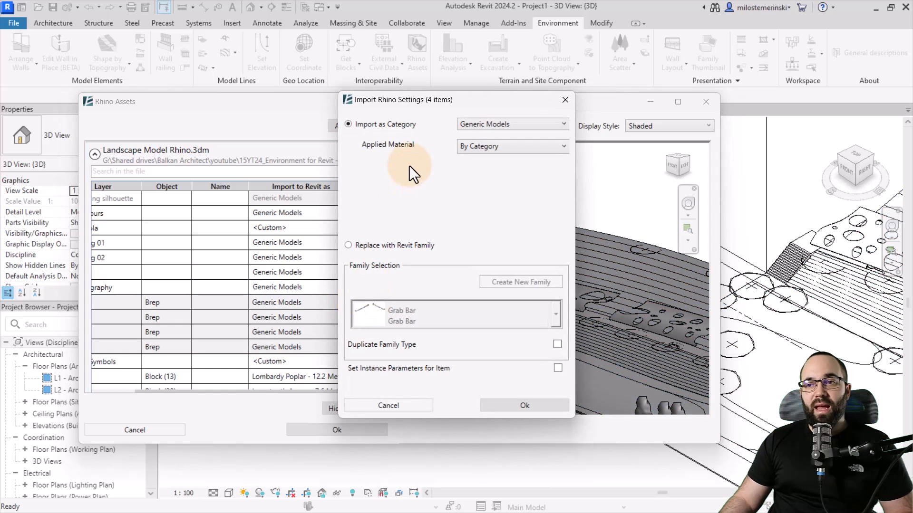
- Set the import category of the four topography Breps to Toposolid, keeping the applied material By Category
click(479, 127)
scroll(511, 244, down, 5)
scroll(512, 243, down, 1)
scroll(503, 236, down, 3)
scroll(503, 235, down, 2)
click(474, 279)
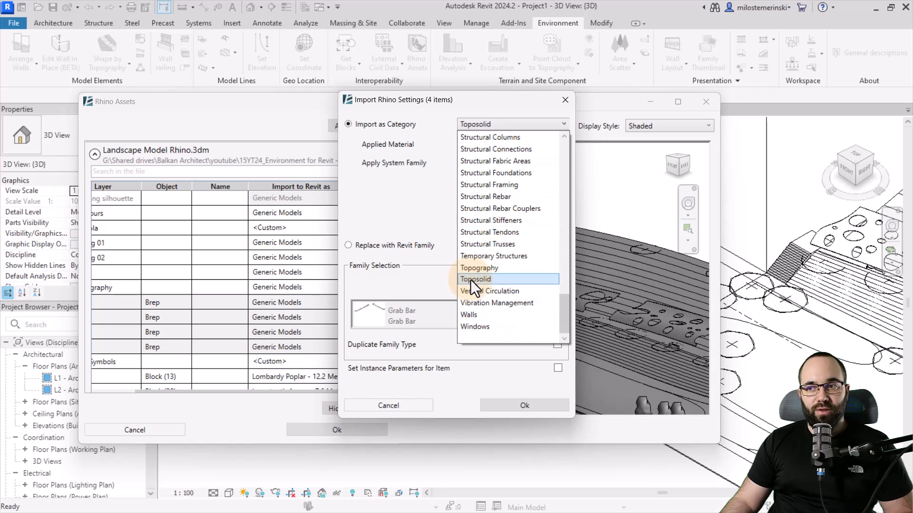
click(472, 150)
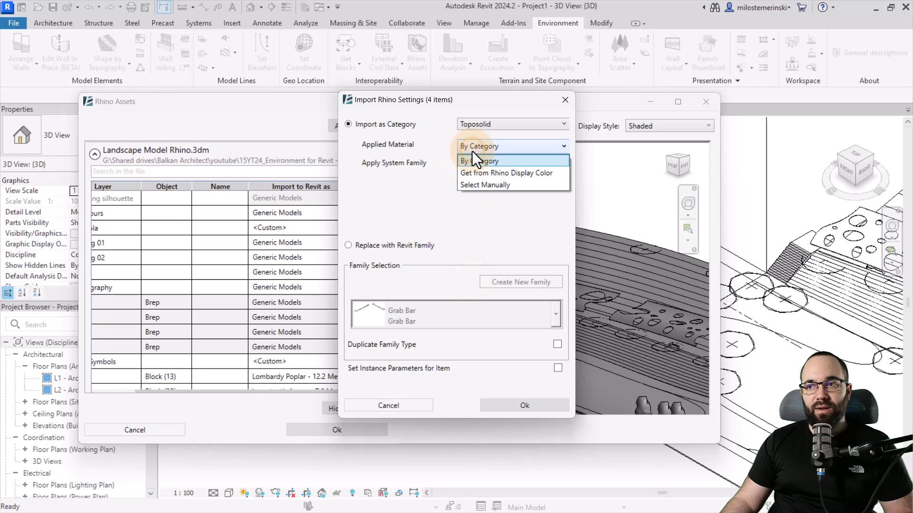
click(469, 150)
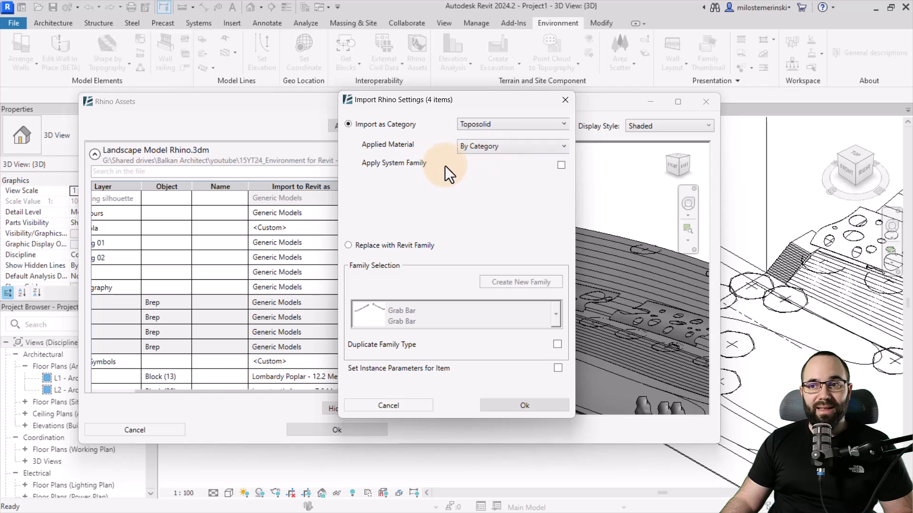
- Apply a system family to the topography Breps with the toposolid type Grassland - 1200mm and accept the settings
click(559, 166)
click(477, 140)
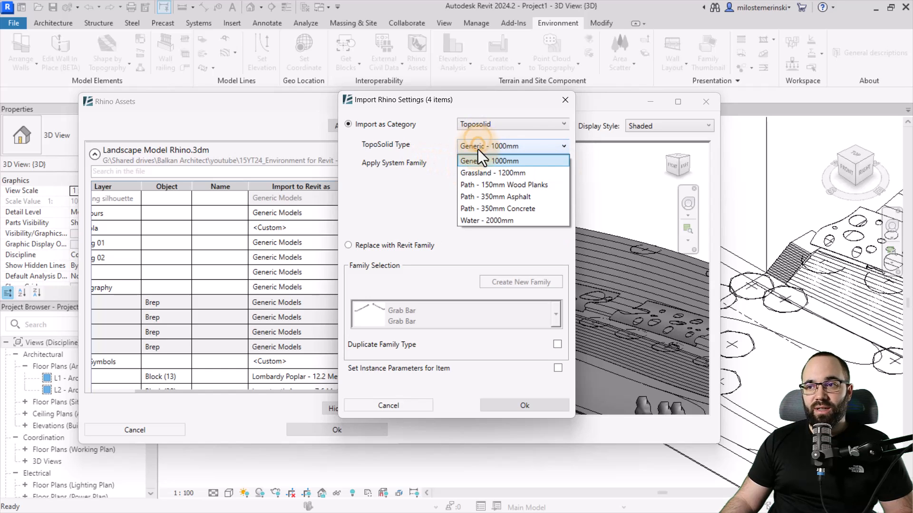
click(476, 171)
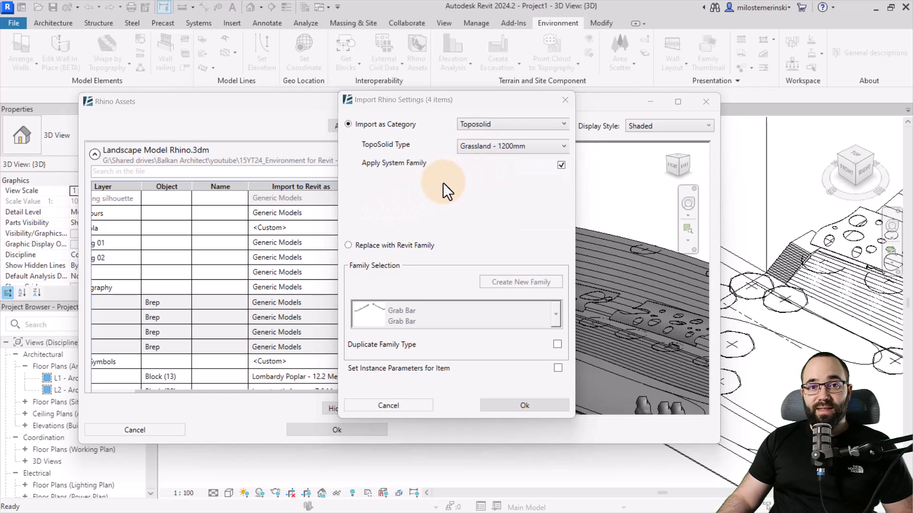
click(512, 406)
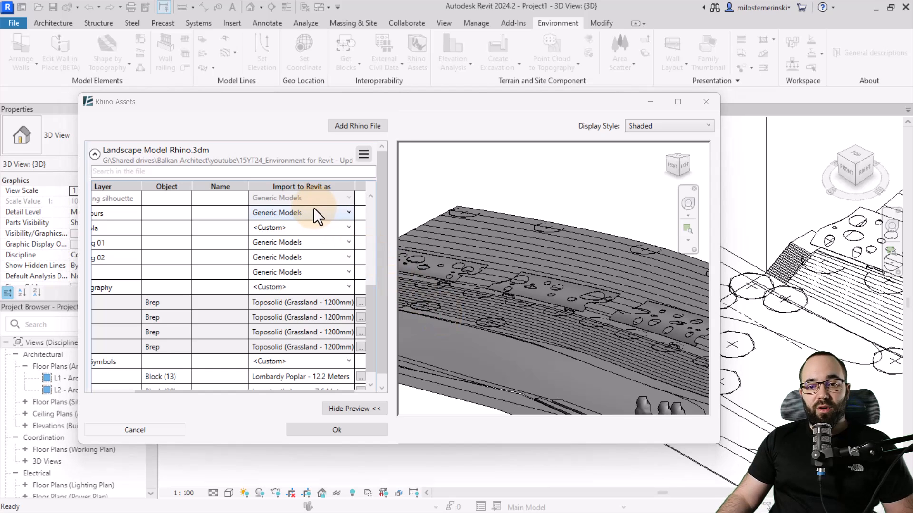
- Ungroup the Landscape Model Rhino.3dm assets and run the import into the Revit model
click(364, 157)
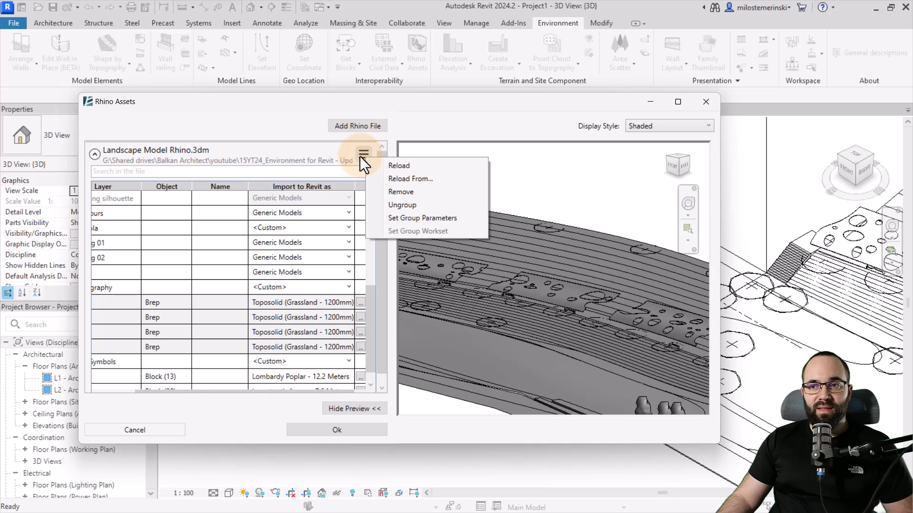
click(403, 206)
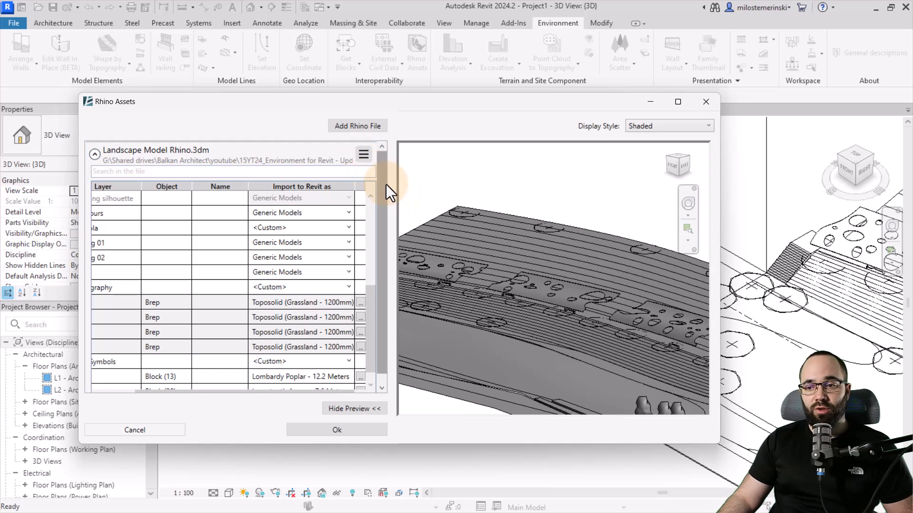
click(339, 431)
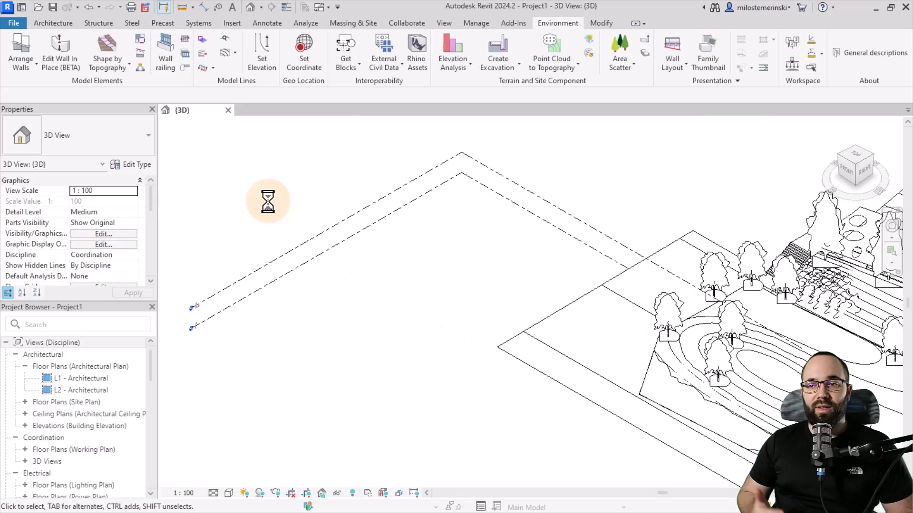
- Switch the 3D view of the imported landscape to the Realistic visual style
scroll(430, 321, down, 2)
middle_drag(467, 344, 355, 319)
scroll(383, 307, down, 3)
scroll(409, 317, up, 1)
click(229, 495)
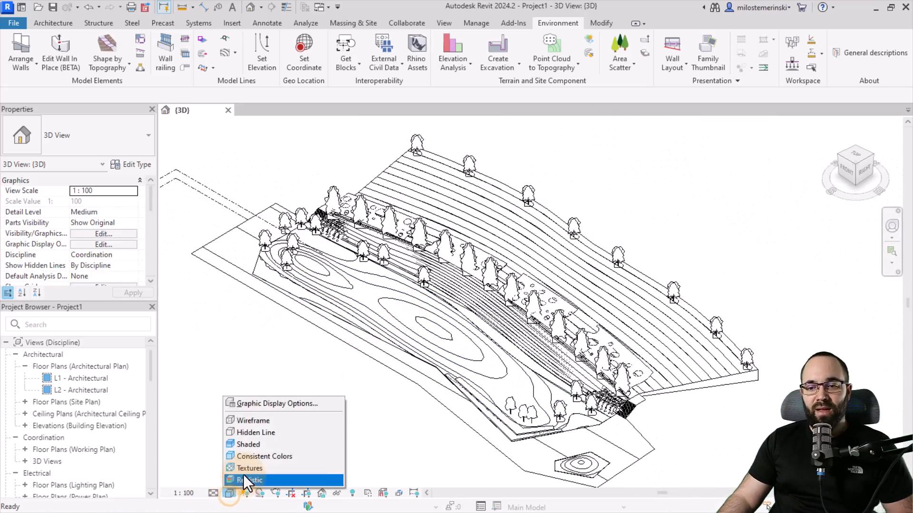
click(244, 477)
mouse_move(412, 417)
shift+middle_down()
mouse_move(466, 346)
mouse_move(431, 335)
shift+middle_up()
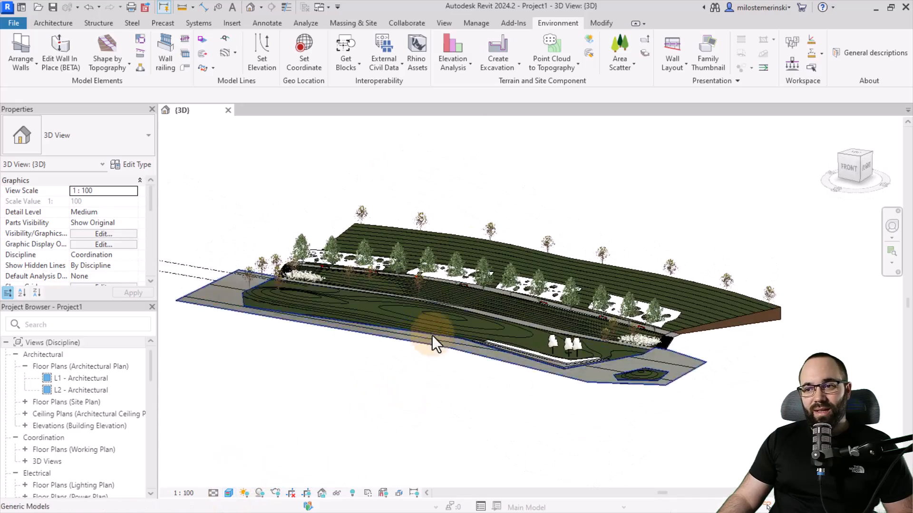
- Set the Height type parameter of the Rhino Tree planting family to 8000.0, apply it and deselect the tree
scroll(588, 343, up, 3)
shift+middle_drag(337, 354, 338, 430)
middle_drag(344, 426, 308, 400)
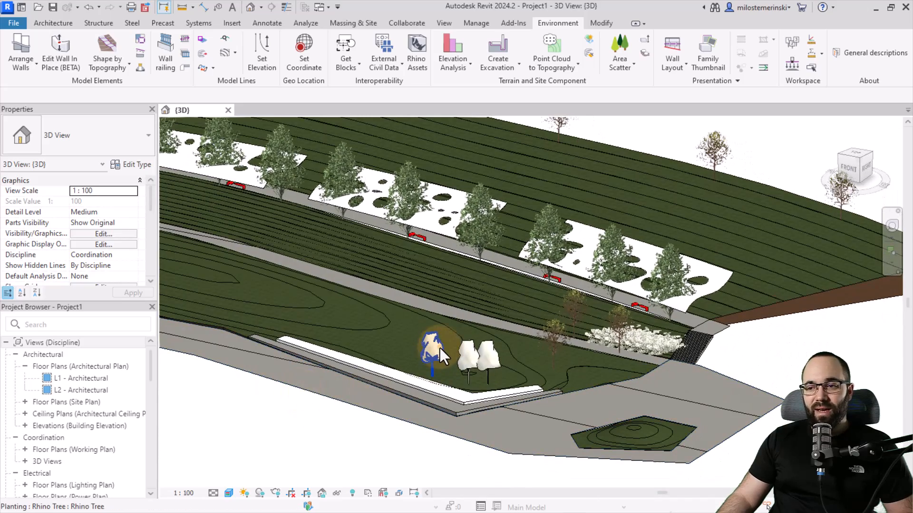
click(440, 348)
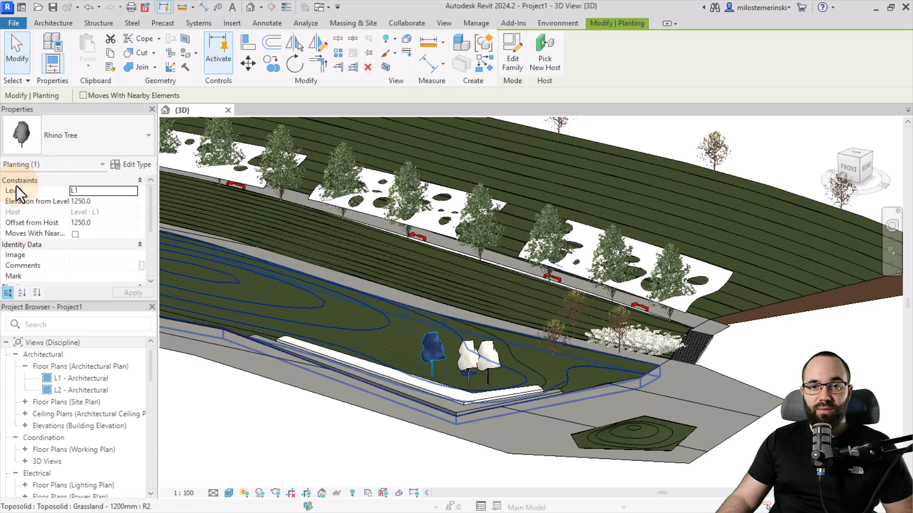
click(136, 168)
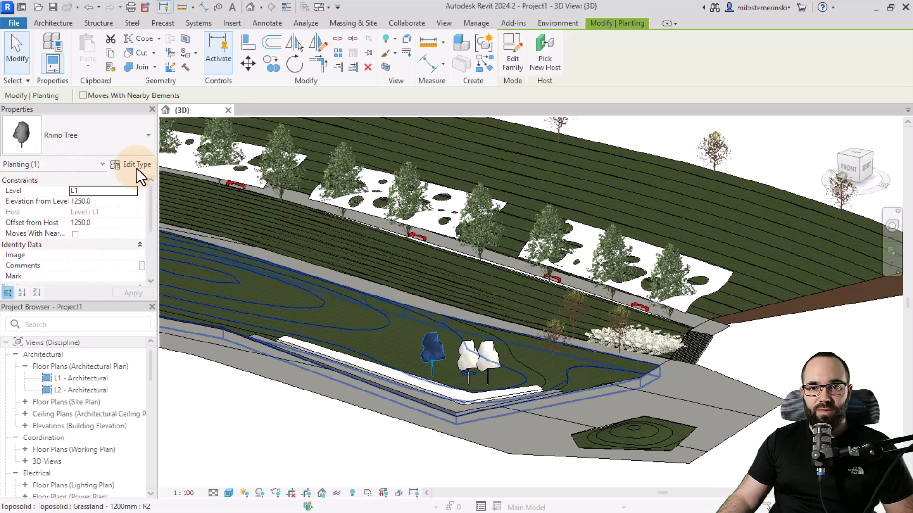
drag(304, 128, 213, 98)
click(243, 225)
text(8000.0)
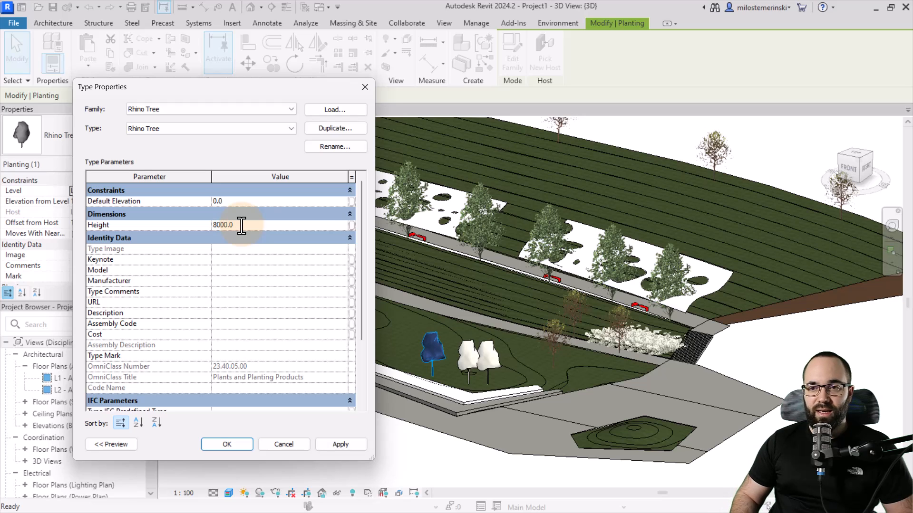
click(346, 444)
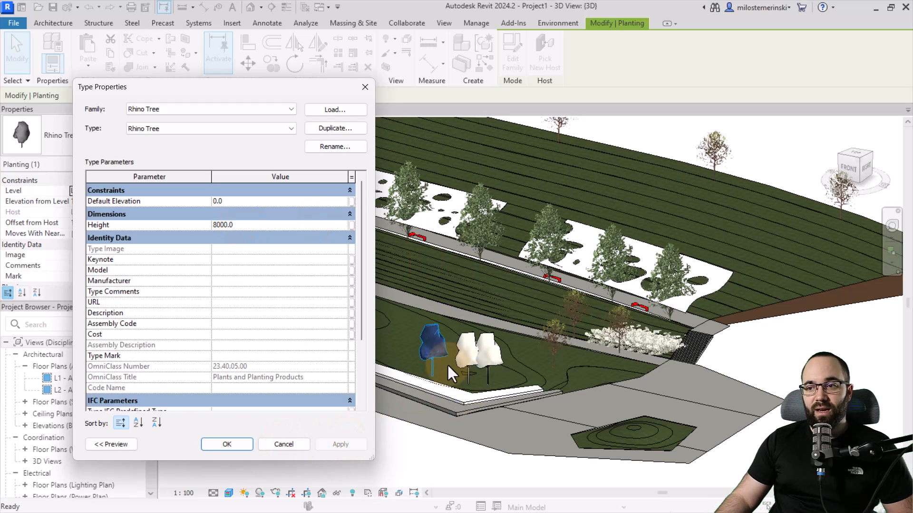
click(226, 444)
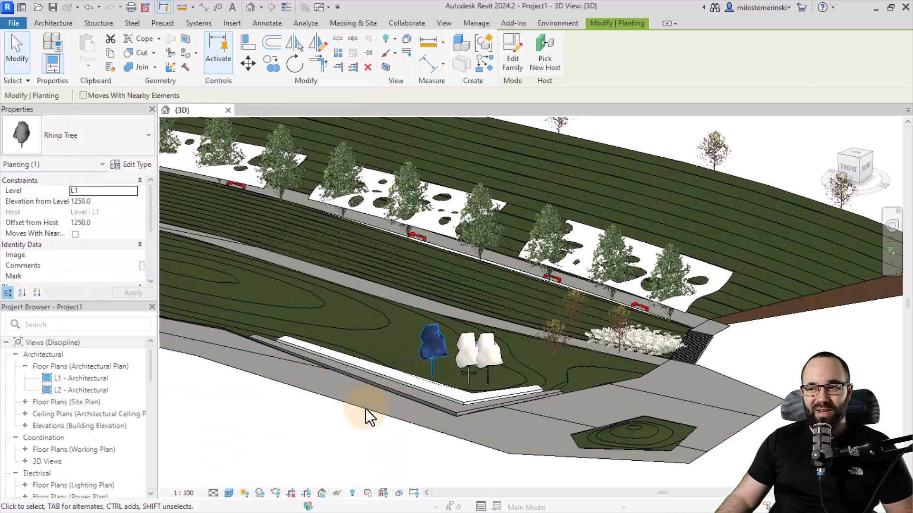
click(298, 426)
- Examine the imported trees, benches, stairs and shrubs around the end of the landscape model from several angles
scroll(426, 199, up, 4)
scroll(459, 259, down, 5)
shift+middle_drag(750, 409, 723, 430)
scroll(597, 354, up, 5)
middle_drag(593, 438, 570, 437)
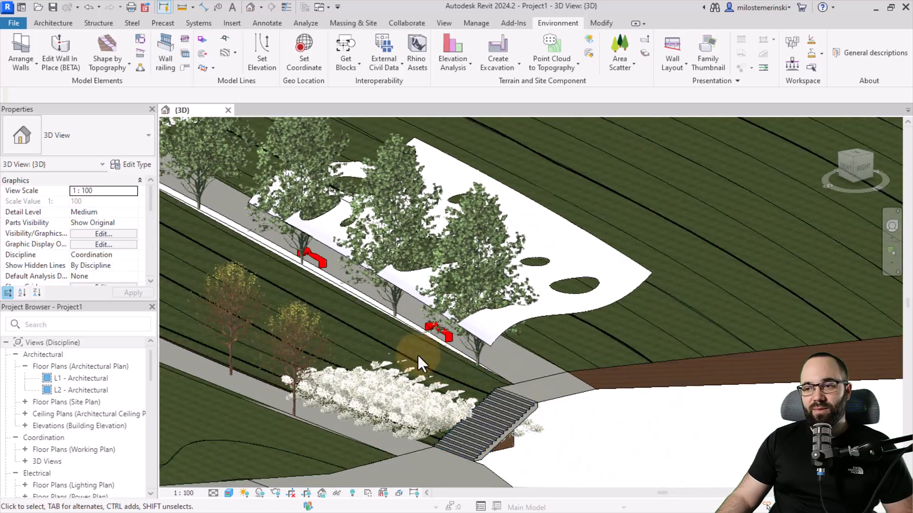
scroll(395, 345, down, 4)
scroll(381, 376, up, 5)
scroll(432, 360, down, 3)
shift+middle_drag(435, 365, 581, 257)
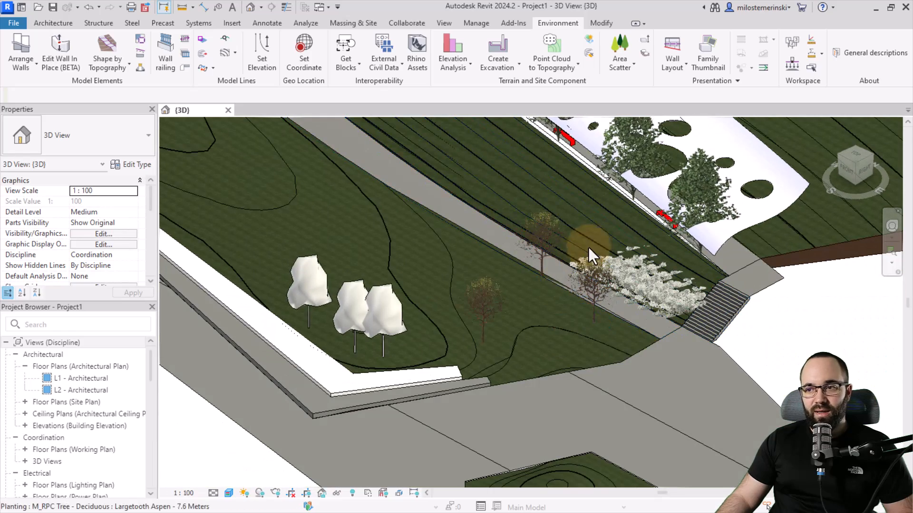
- Select the Kousa Dogwood plants beside the stairs and rehost them to the adjacent sloped toposolid
drag(568, 220, 715, 342)
shift+middle_drag(744, 350, 606, 290)
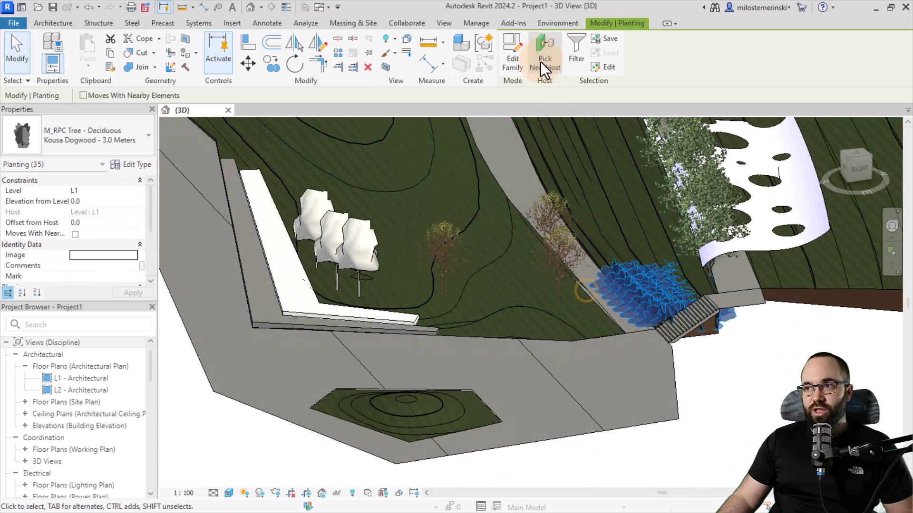
click(542, 62)
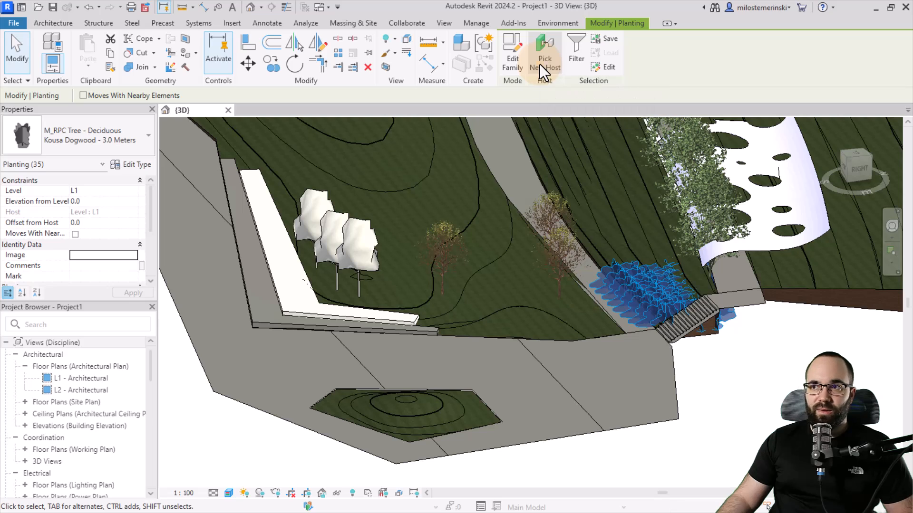
click(598, 171)
click(678, 374)
scroll(743, 399, down, 5)
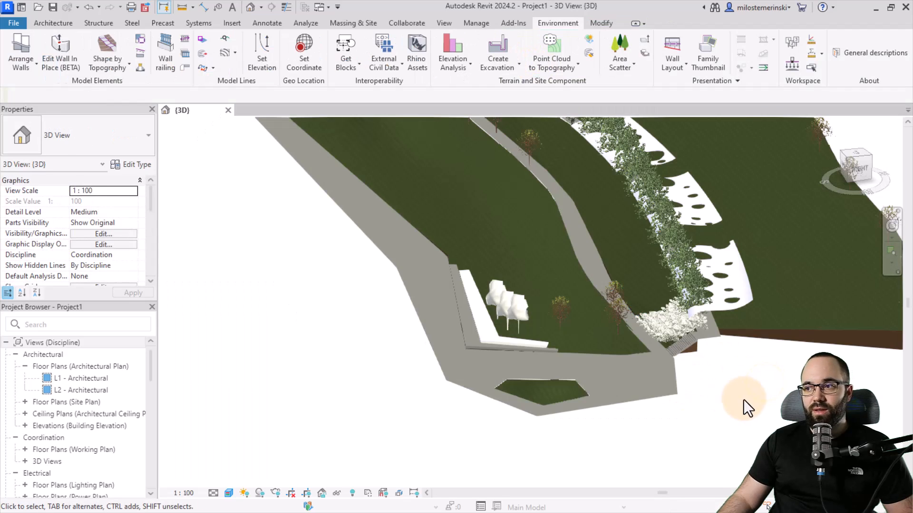
- Examine the editable shape points of the front Grassland toposolid with Modify Sub Elements, then leave the mode
mouse_move(500, 442)
shift+middle_down()
mouse_move(585, 464)
mouse_move(501, 456)
shift+middle_up()
scroll(402, 324, up, 4)
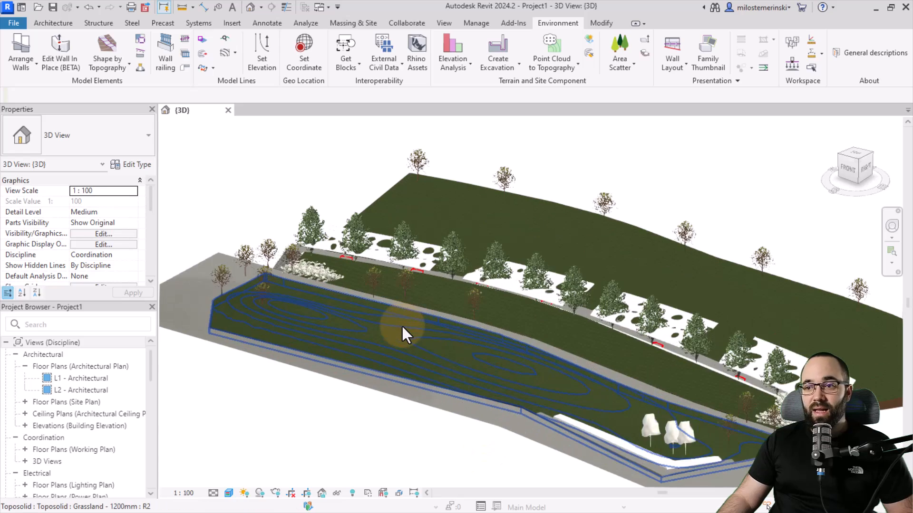
click(401, 326)
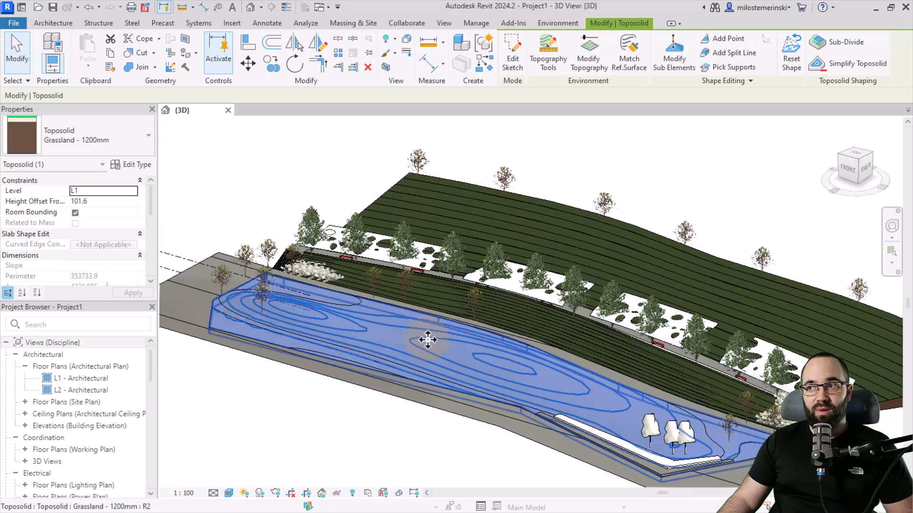
click(665, 66)
shift+middle_drag(462, 380, 476, 404)
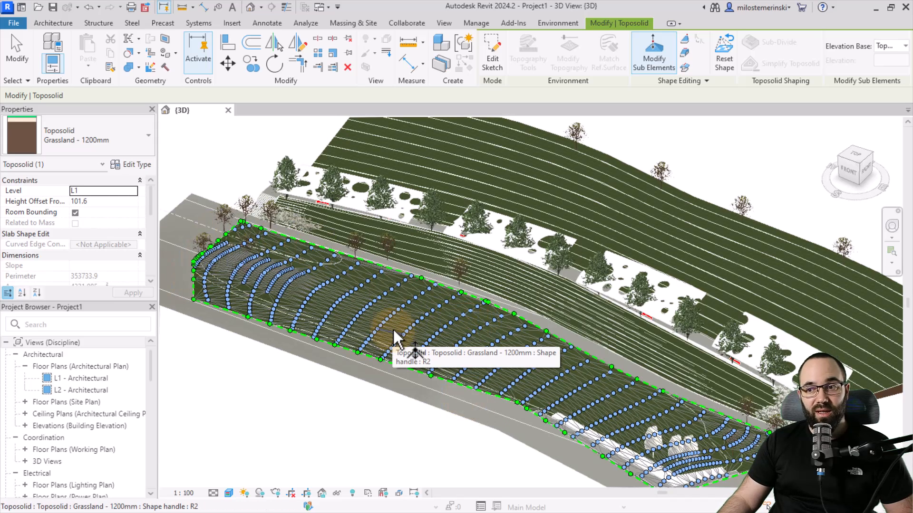
click(217, 165)
click(291, 269)
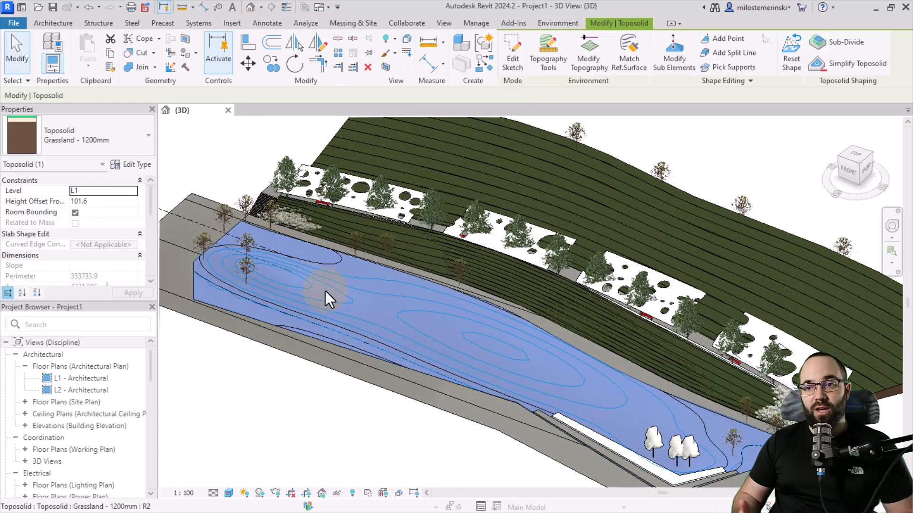
scroll(464, 320, down, 4)
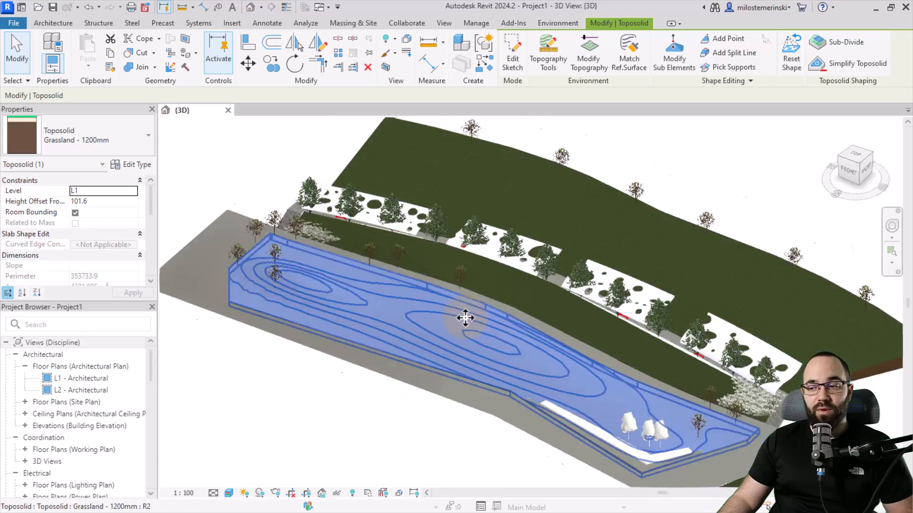
middle_drag(401, 397, 418, 412)
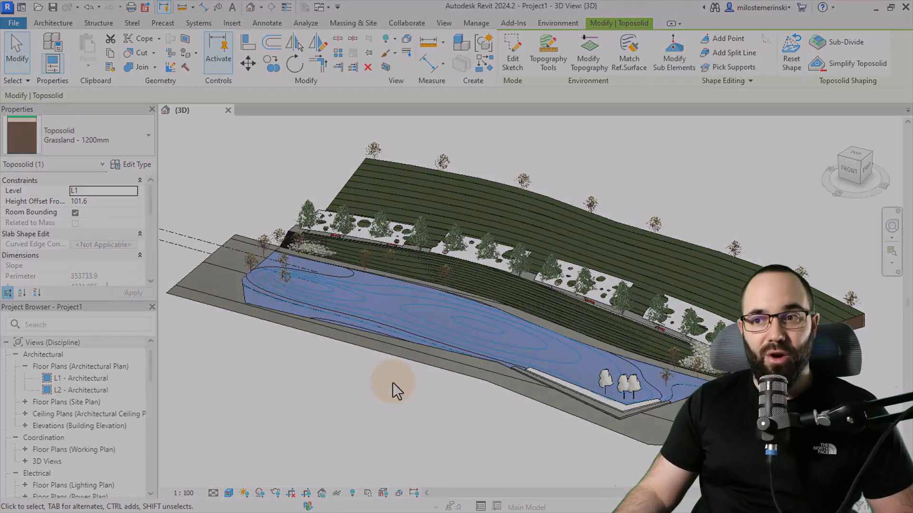